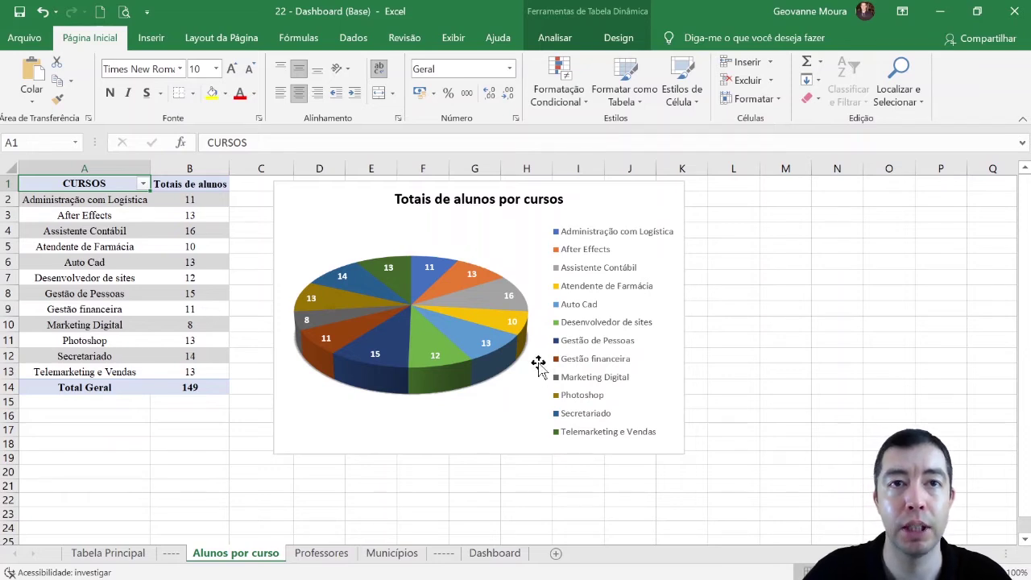
# Step: Examine the pivot tables and charts on the Professores sheet and open the Municípios sheet
pyautogui.click(339, 554)
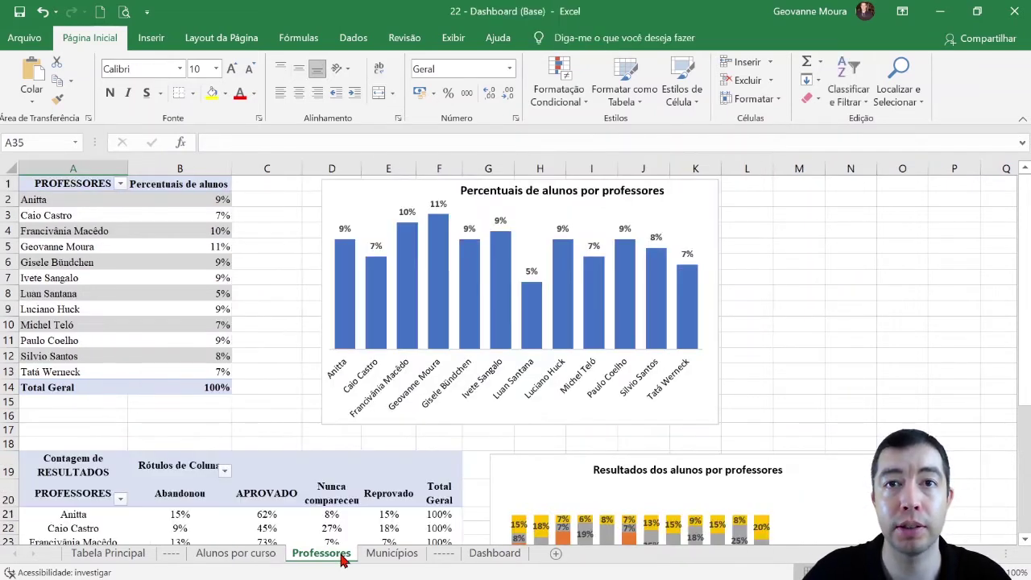
pyautogui.scroll(-4, 191, 441)
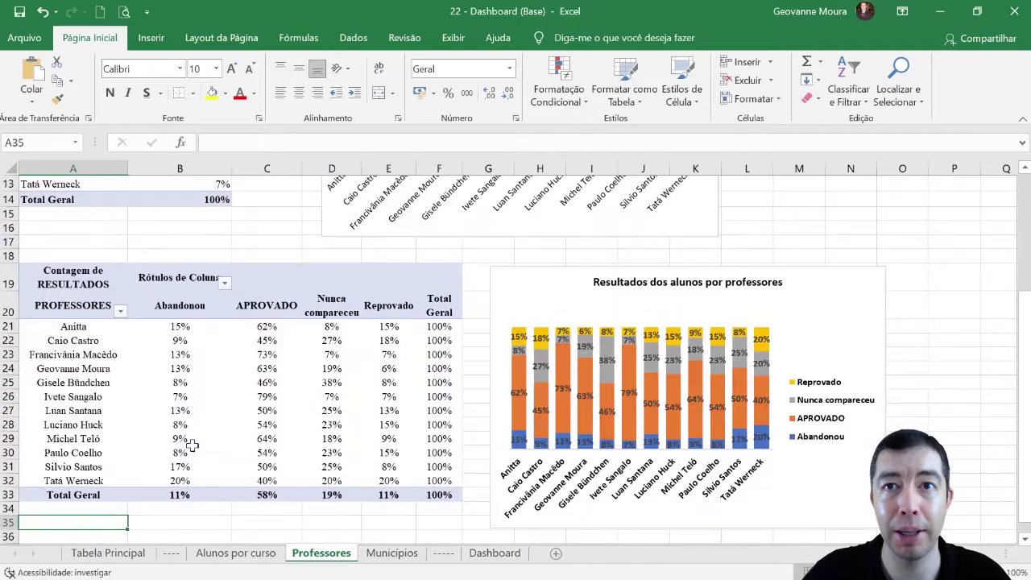
pyautogui.scroll(4, 193, 440)
pyautogui.scroll(-3, 614, 433)
pyautogui.scroll(-1, 613, 427)
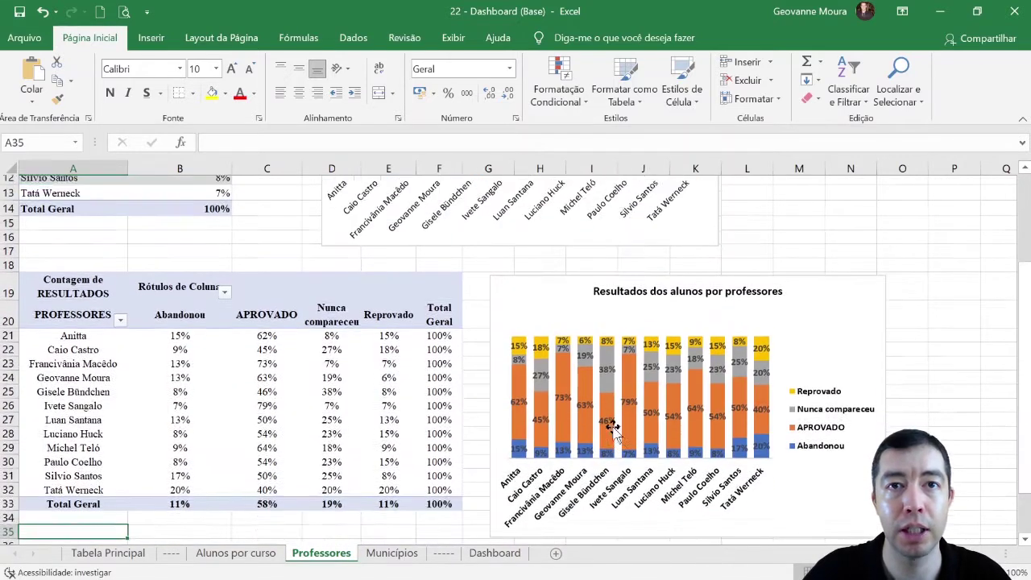
pyautogui.scroll(4, 612, 427)
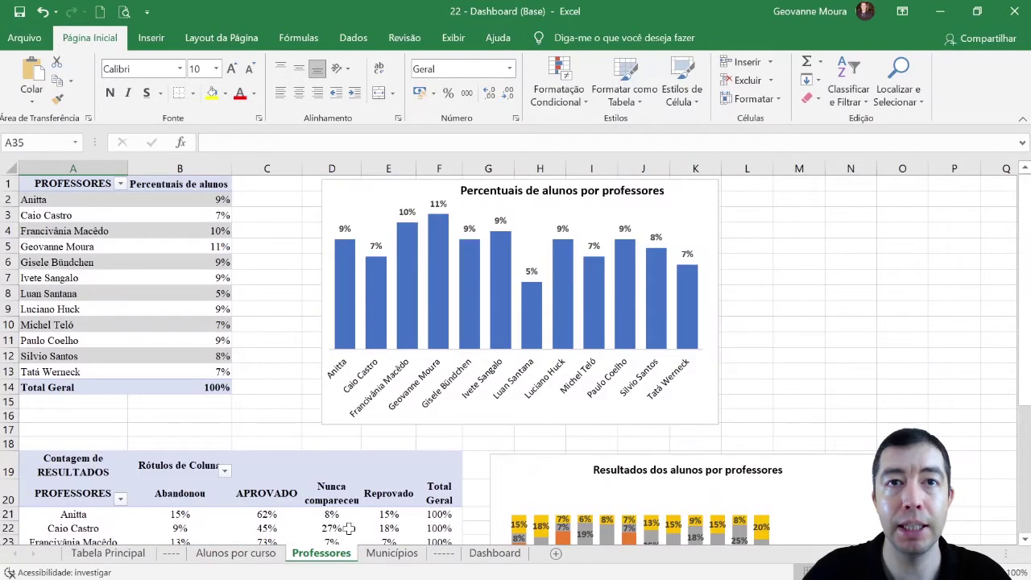
pyautogui.click(393, 554)
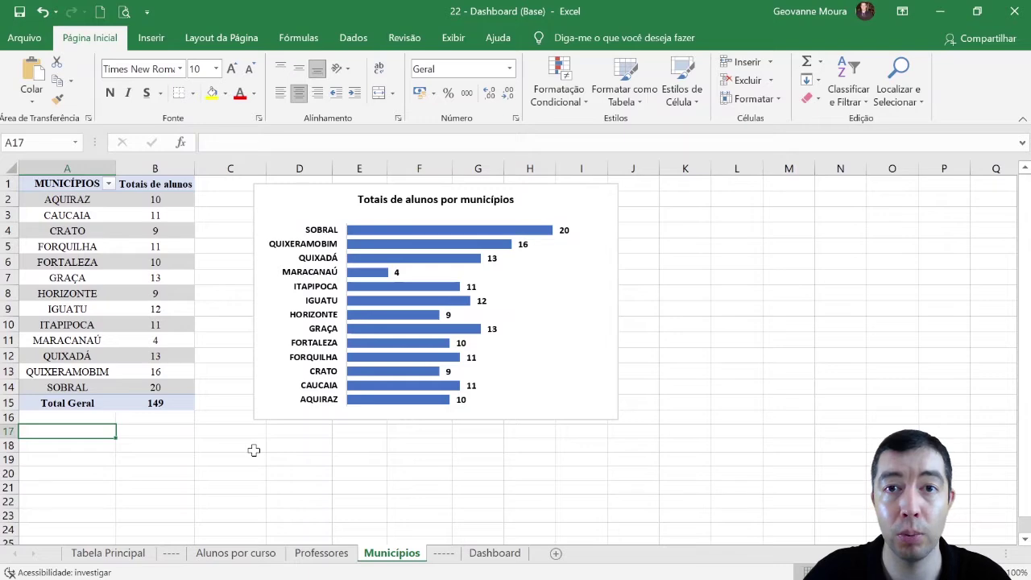
# Step: Review the Alunos por curso, Tabela Principal, Professores and Municípios sheets, ending on the Dashboard sheet
pyautogui.click(295, 554)
pyautogui.click(266, 556)
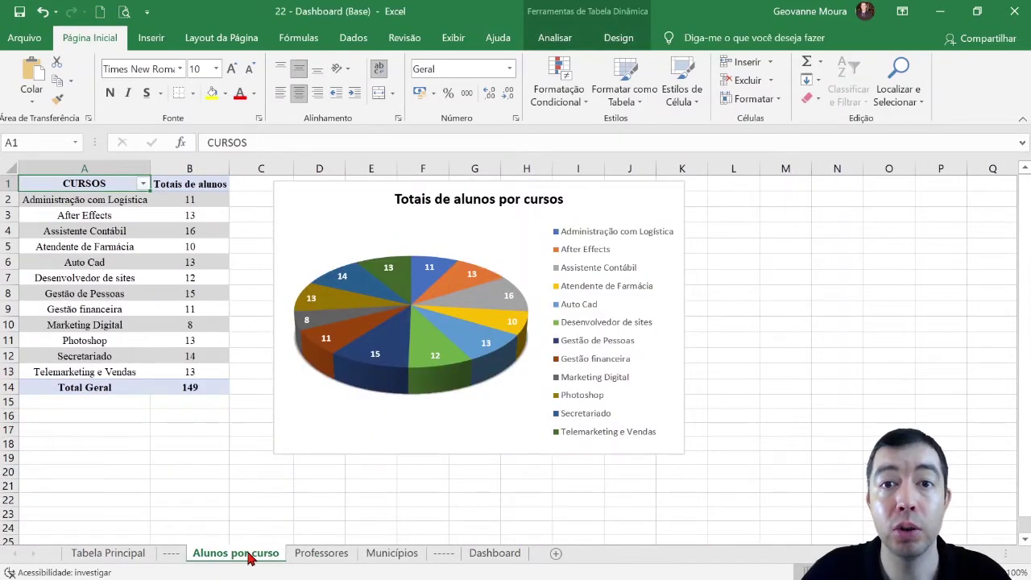
pyautogui.click(113, 554)
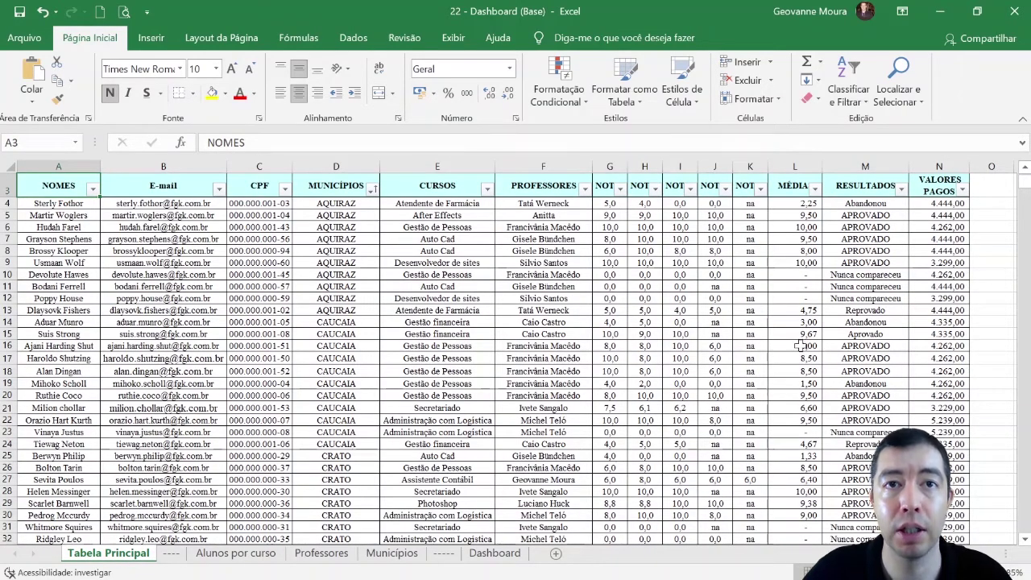
pyautogui.click(264, 557)
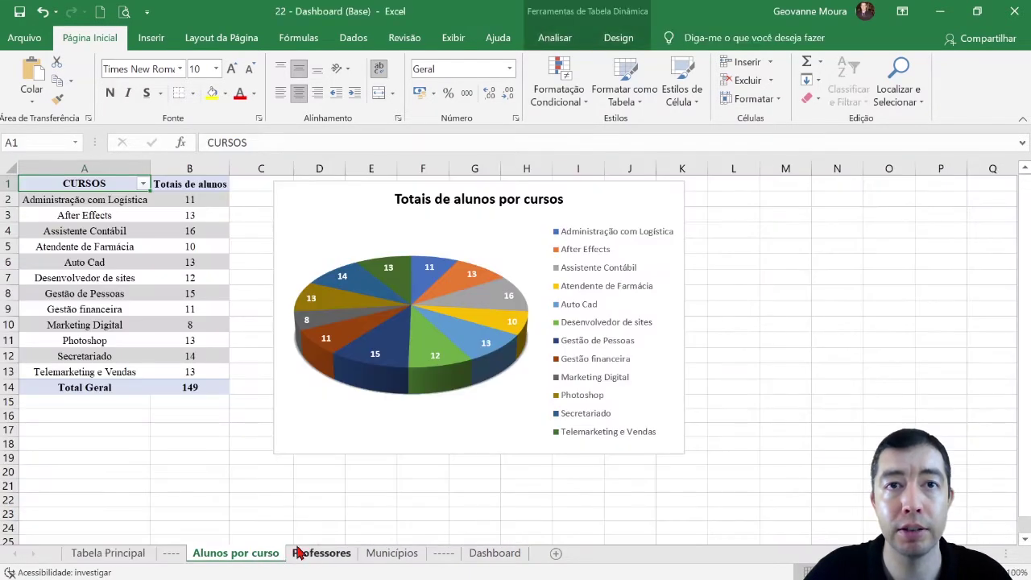
pyautogui.click(320, 557)
pyautogui.click(392, 555)
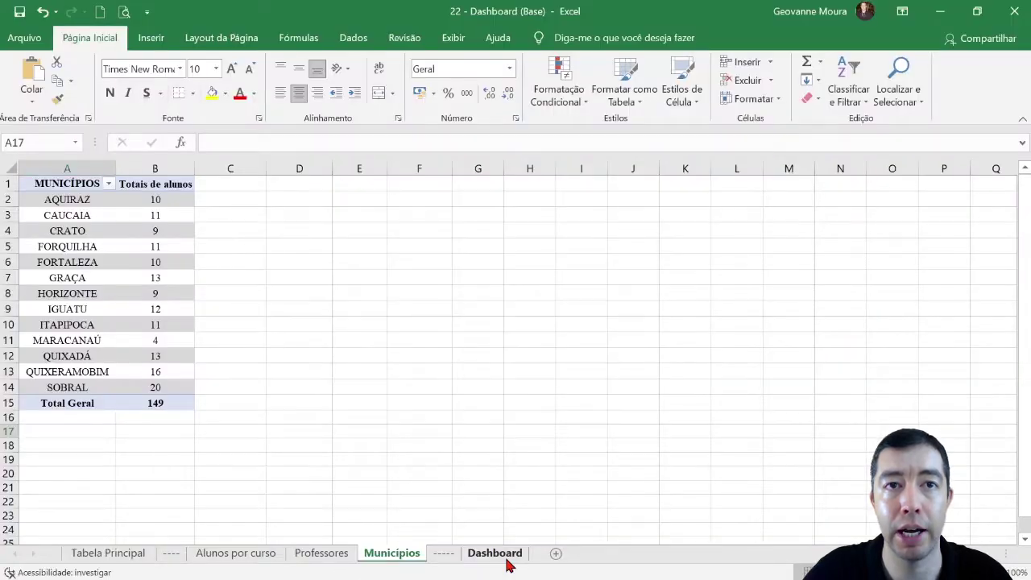
pyautogui.click(375, 543)
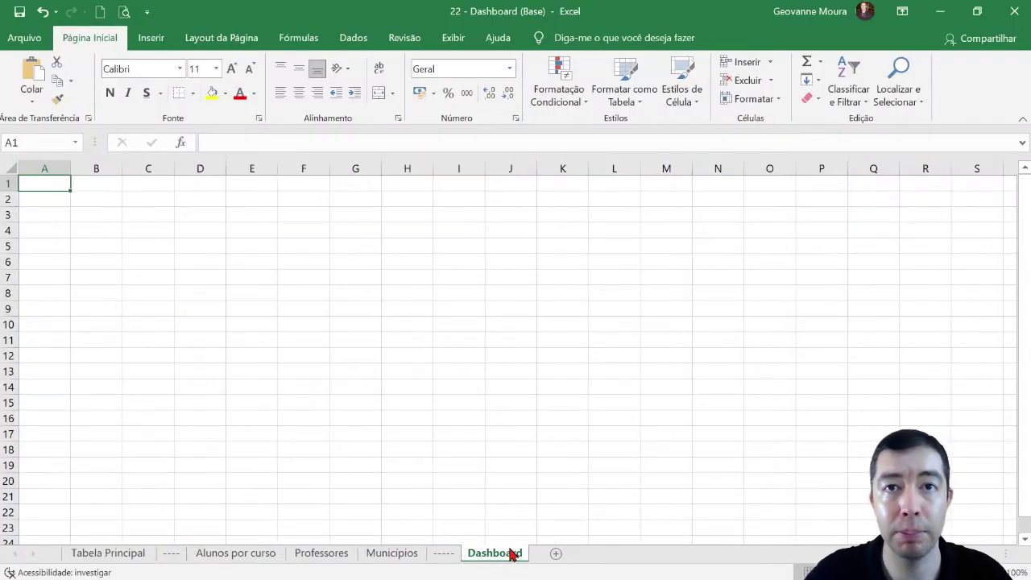
# Step: Move the "Totais de alunos por cursos" pie chart to the Dashboard sheet as an object, starting at about column C, row 2
pyautogui.click(232, 558)
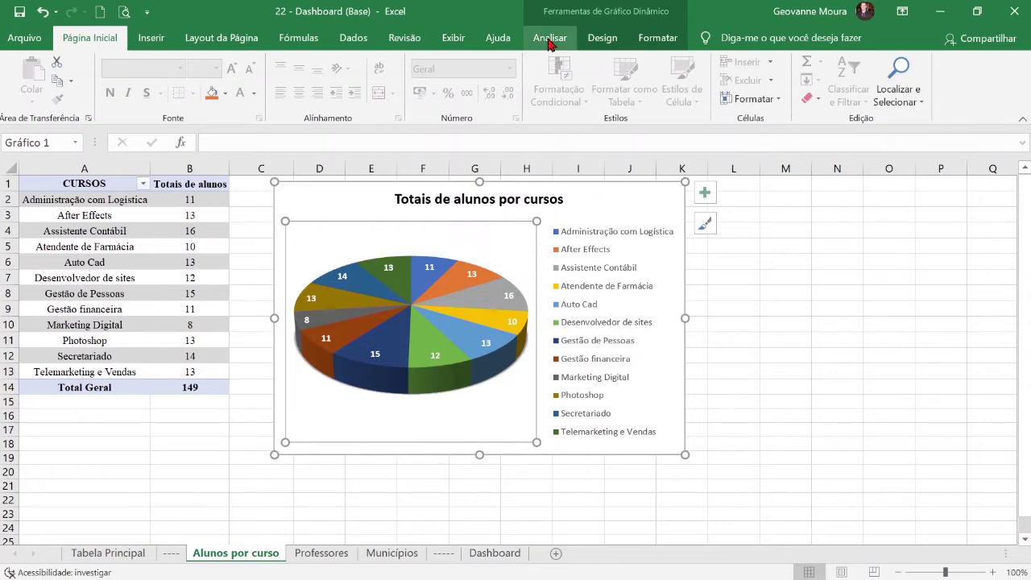
pyautogui.click(550, 40)
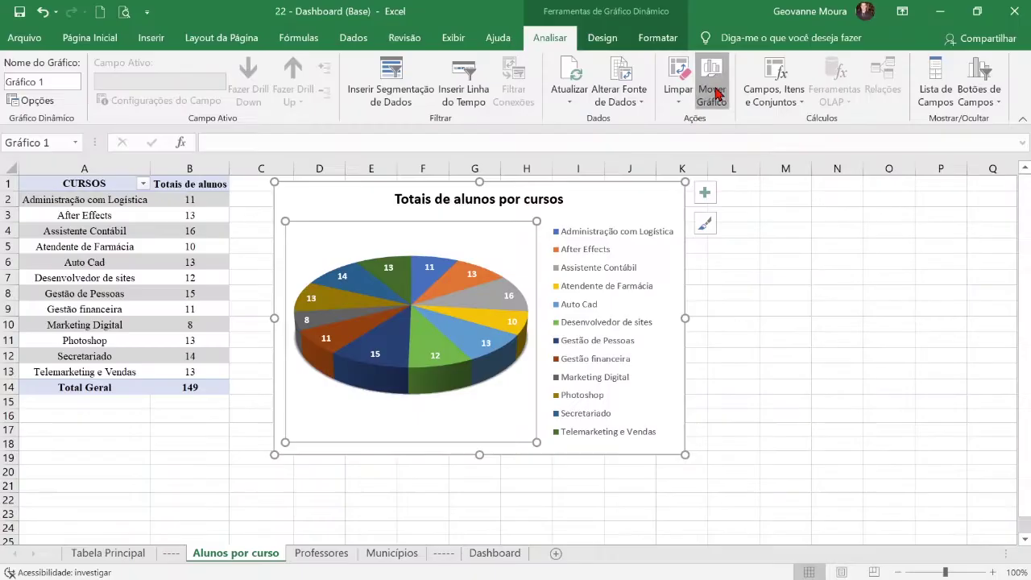
pyautogui.click(717, 202)
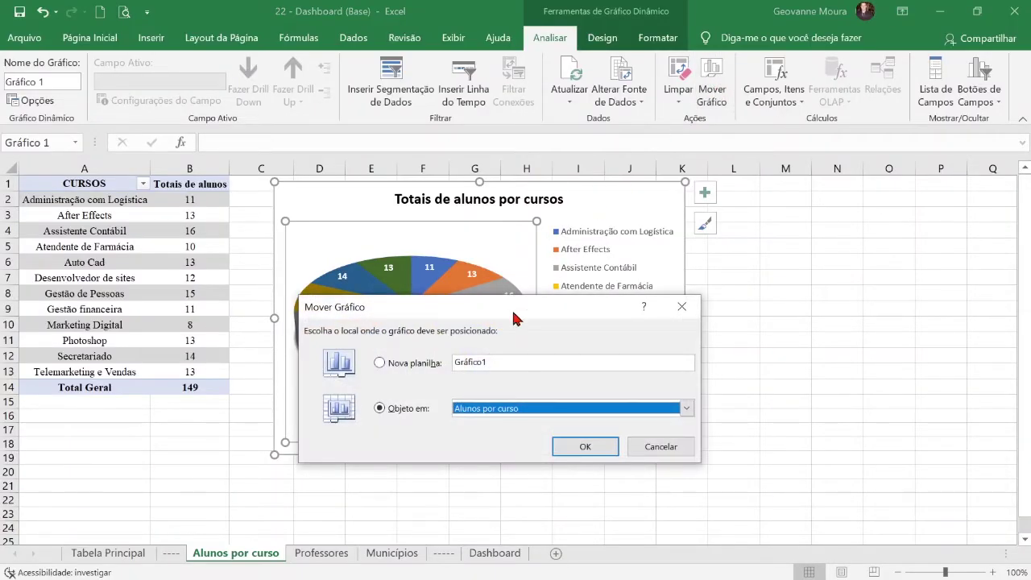
pyautogui.moveTo(515, 319); pyautogui.dragTo(767, 222)
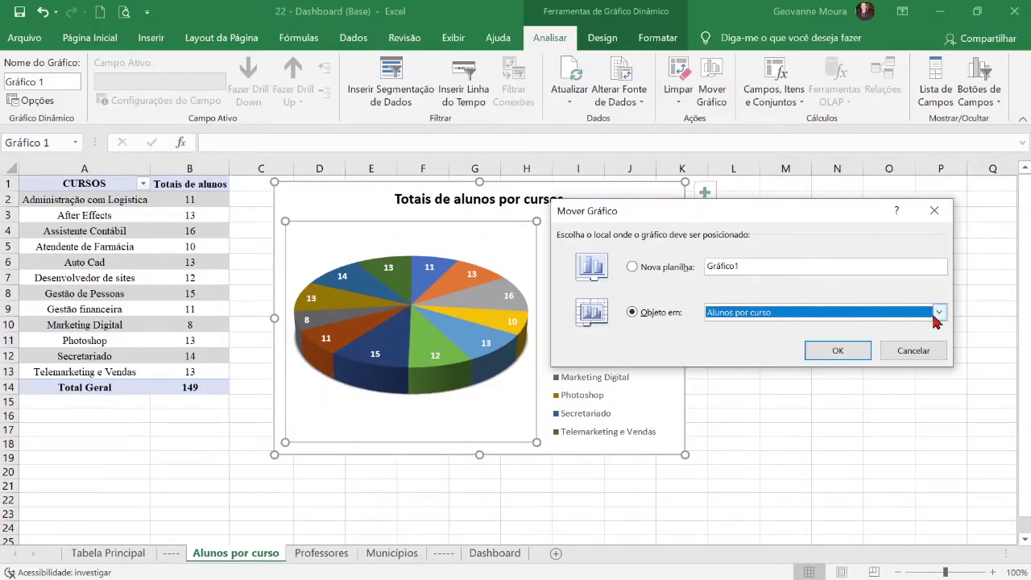
pyautogui.click(940, 312)
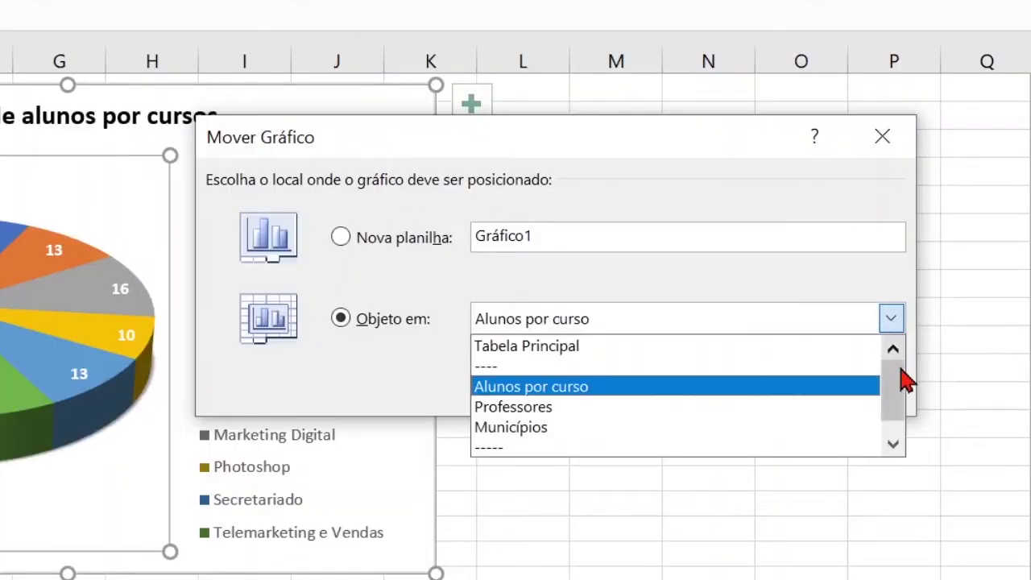
pyautogui.moveTo(903, 368); pyautogui.dragTo(898, 428)
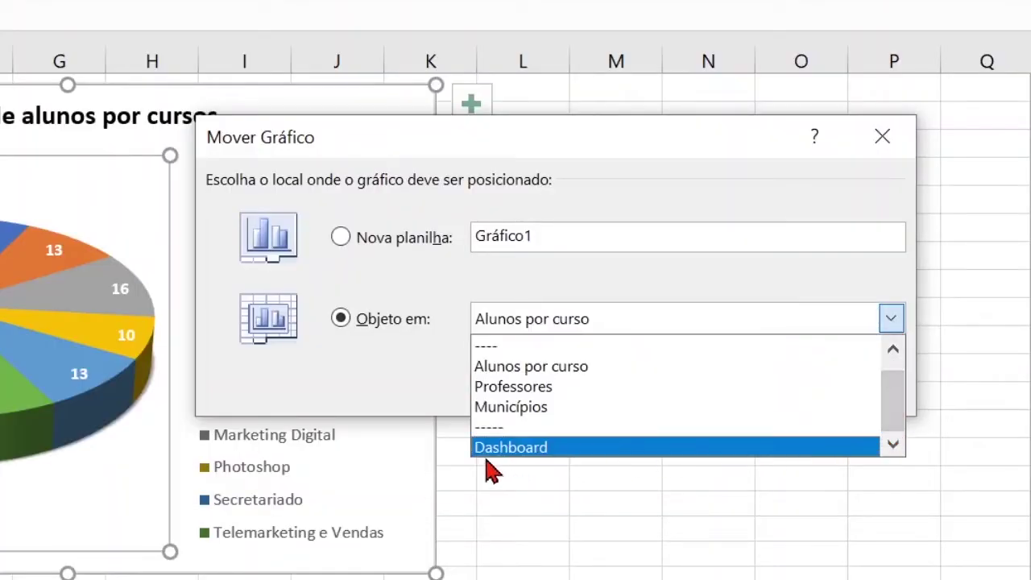
pyautogui.click(558, 452)
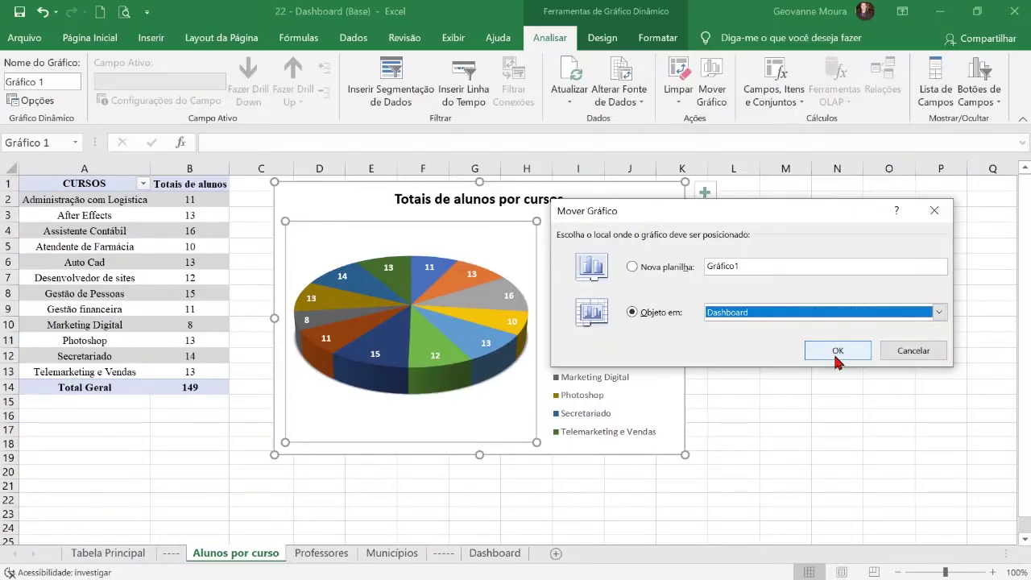
pyautogui.click(837, 351)
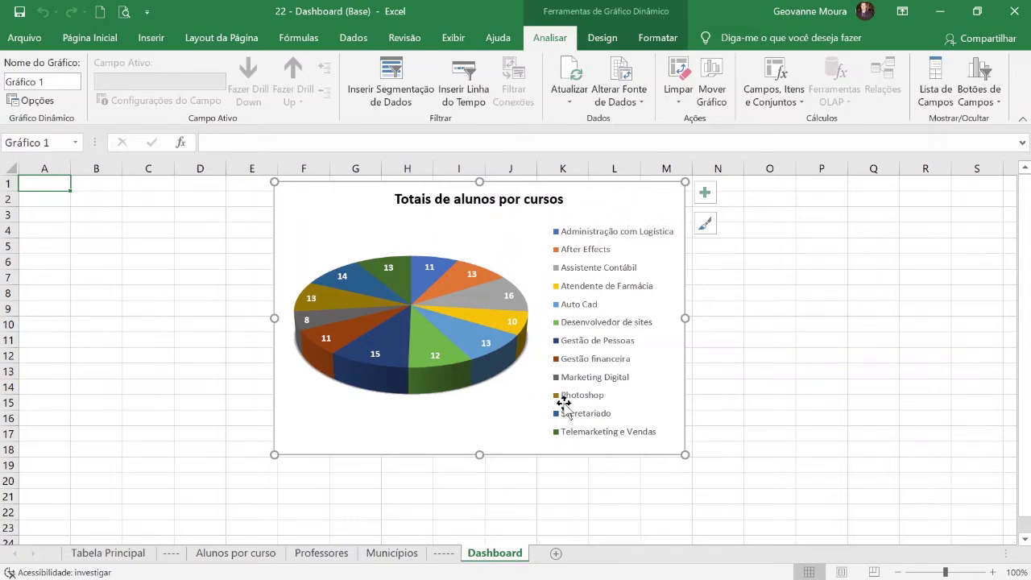
pyautogui.moveTo(630, 195); pyautogui.dragTo(496, 210)
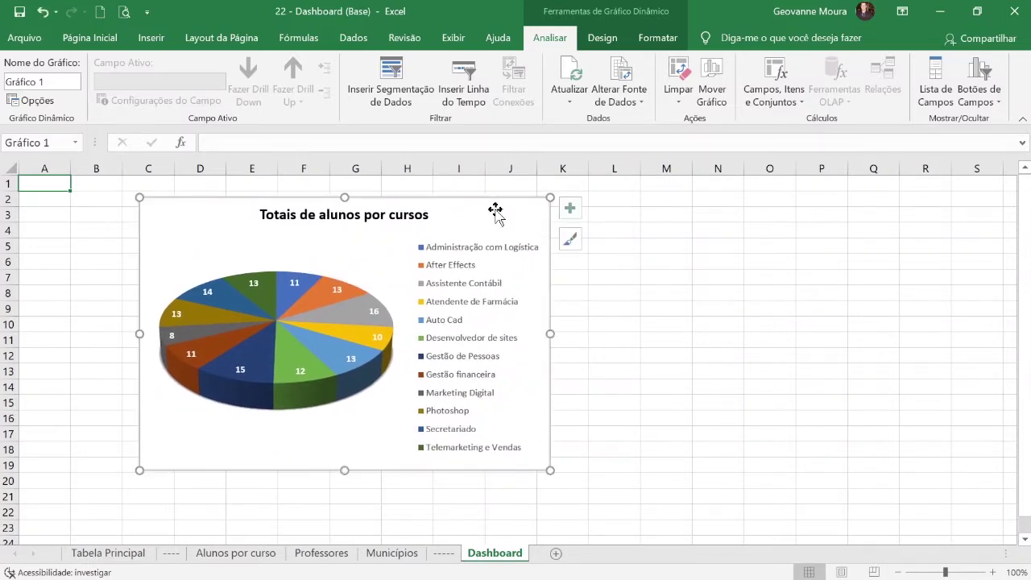
# Step: Move the "Percentuais de alunos por professores" chart to the Dashboard sheet and arrange it beside the pie chart, with the pie chart starting at row 1
pyautogui.click(322, 553)
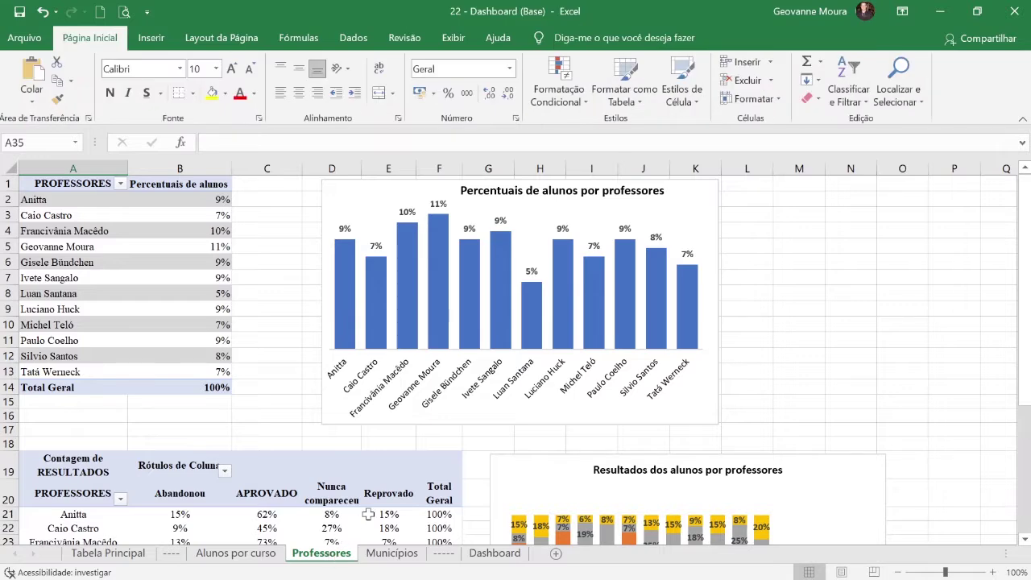
pyautogui.click(685, 203)
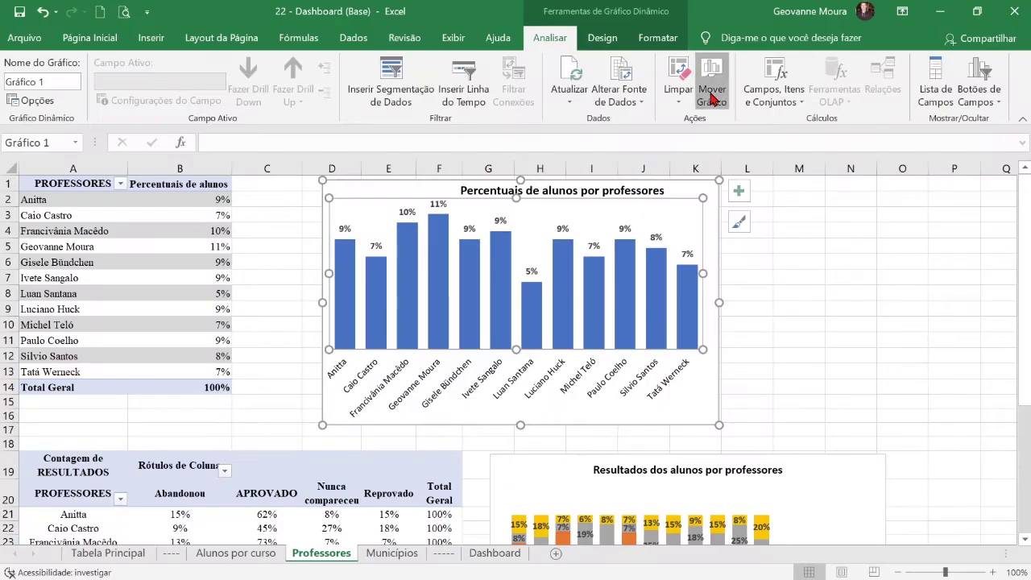
pyautogui.click(650, 184)
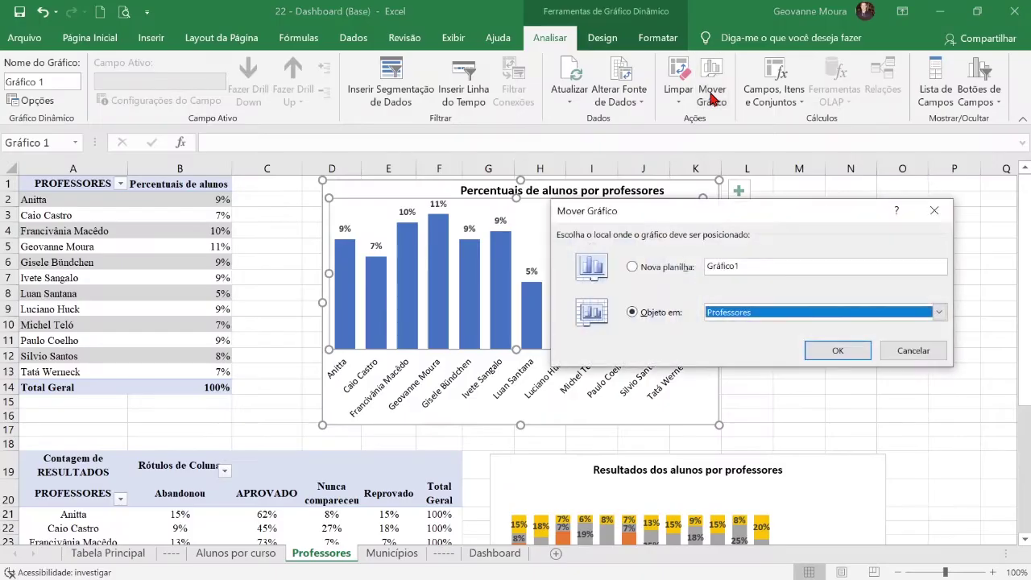
pyautogui.click(939, 313)
pyautogui.scroll(-1, 934, 363)
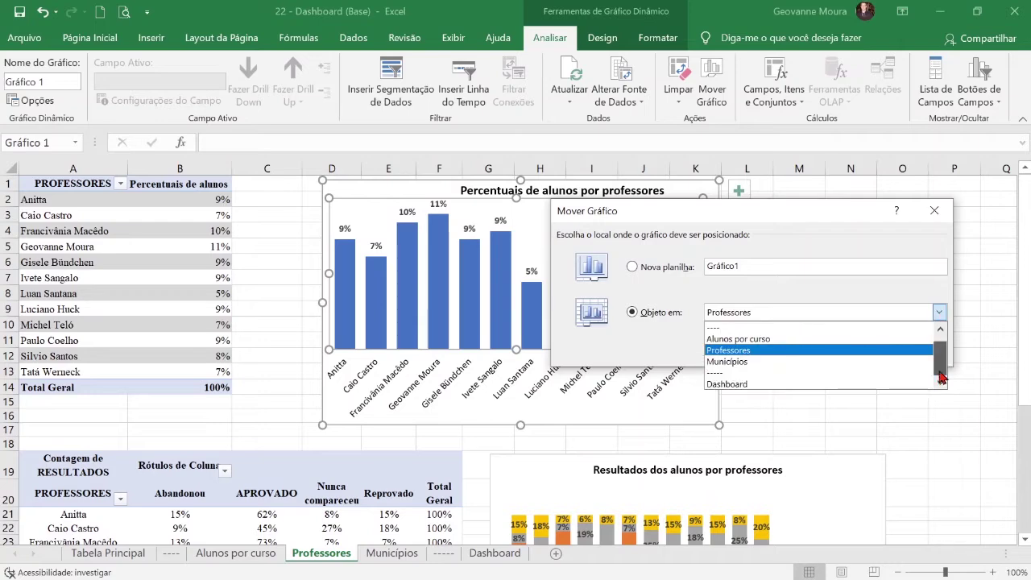
pyautogui.click(887, 384)
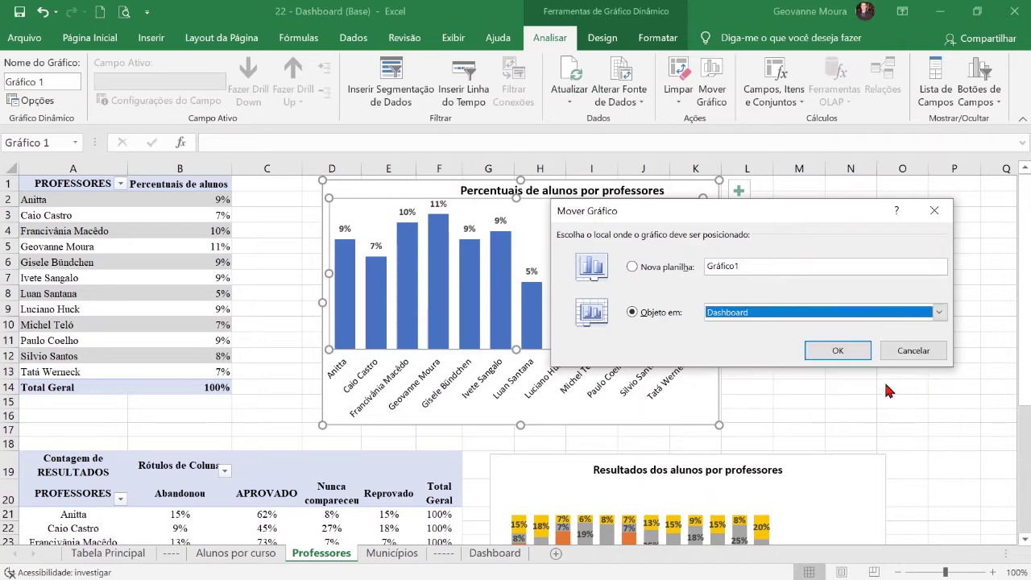
pyautogui.click(836, 350)
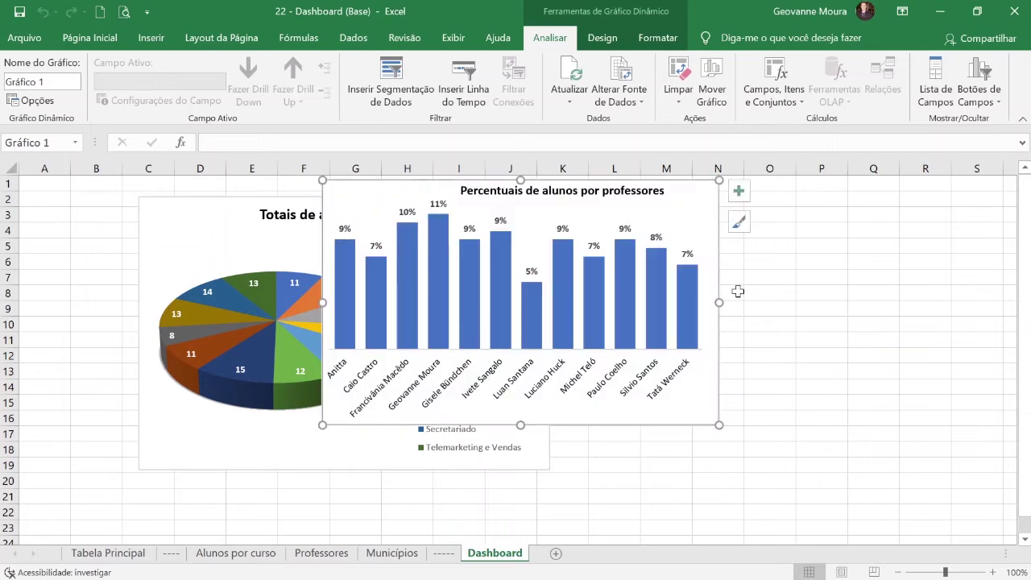
pyautogui.moveTo(671, 198); pyautogui.dragTo(974, 202)
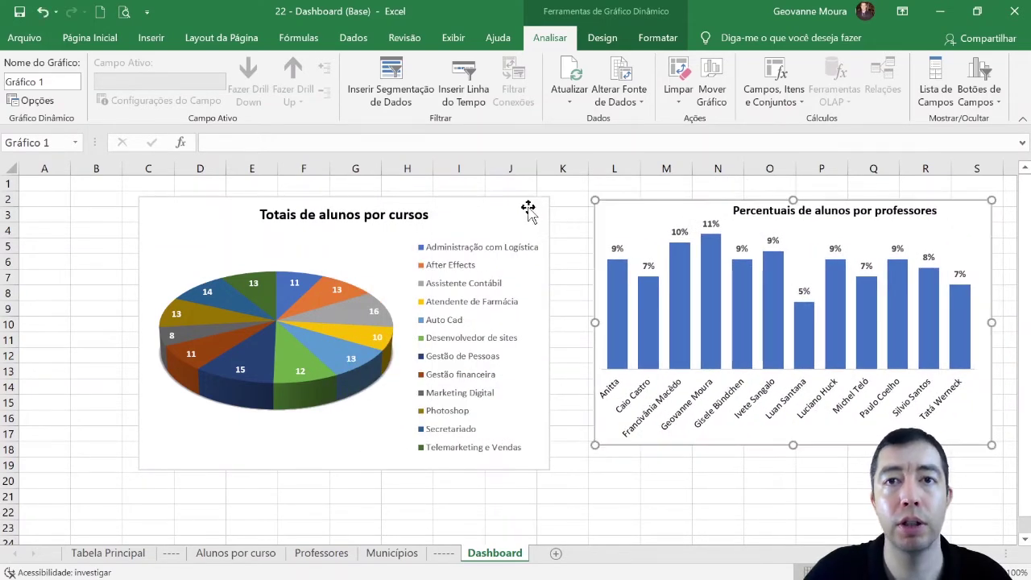
pyautogui.moveTo(530, 209); pyautogui.dragTo(513, 188)
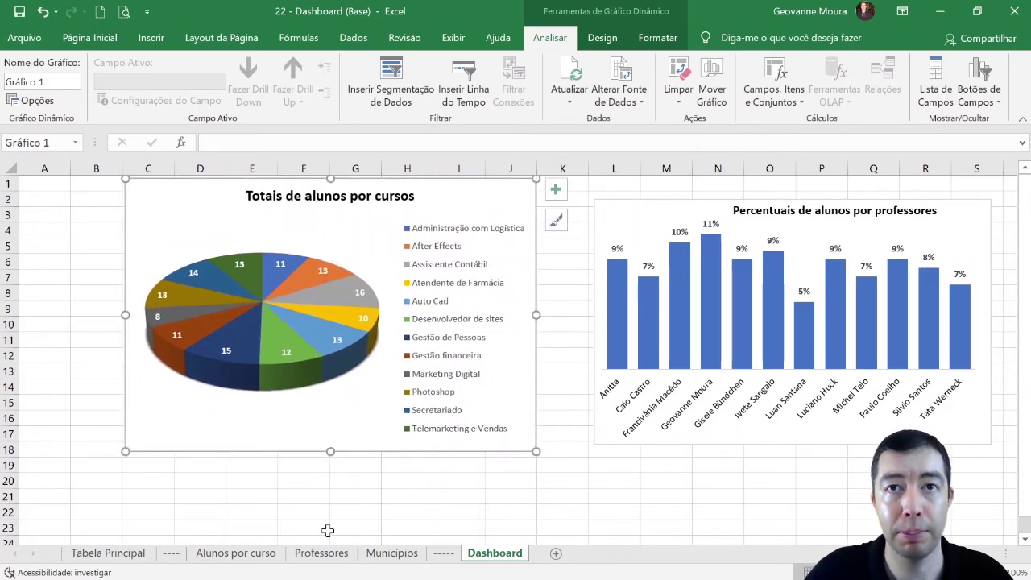
# Step: Move the "Resultados dos alunos por professores" stacked column chart from the Professores sheet to the Dashboard sheet as an object
pyautogui.click(325, 554)
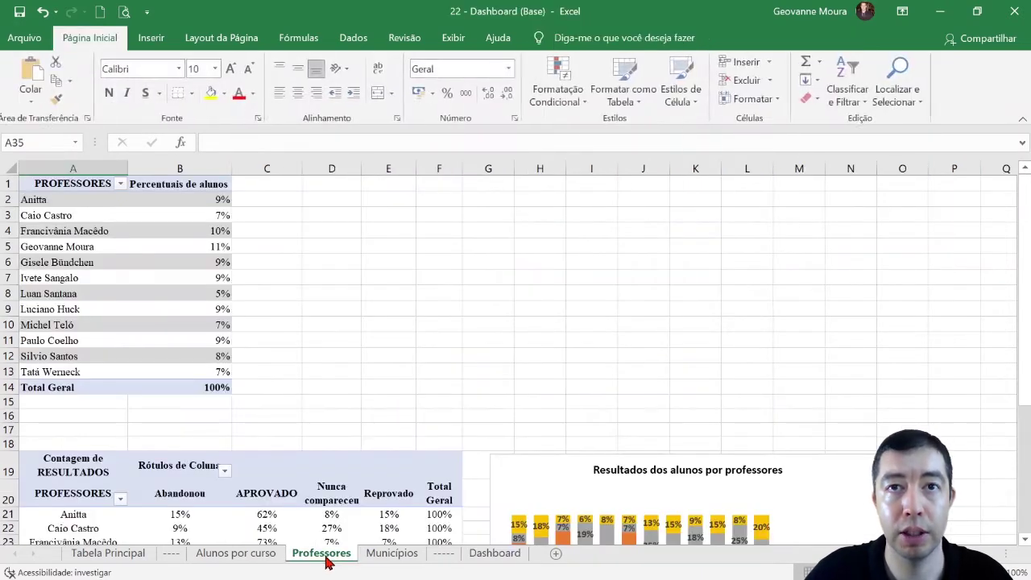
pyautogui.scroll(-3, 798, 419)
pyautogui.click(838, 376)
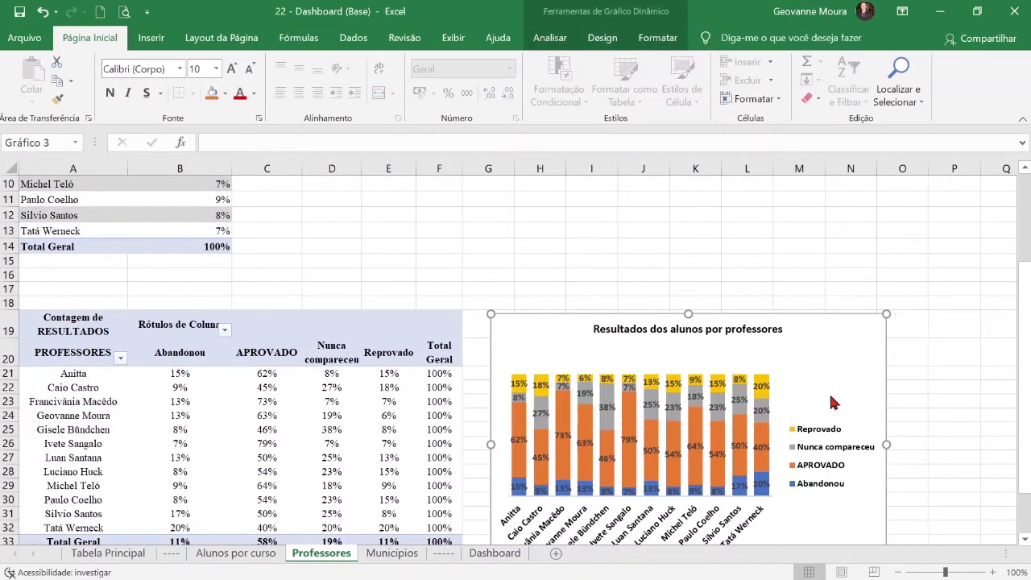
pyautogui.scroll(-2, 822, 307)
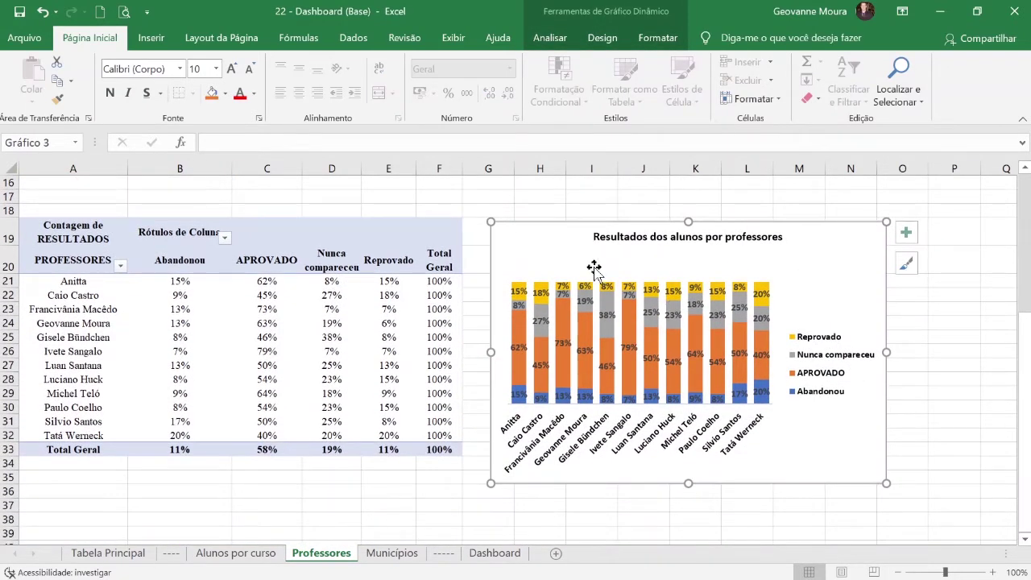
pyautogui.click(551, 38)
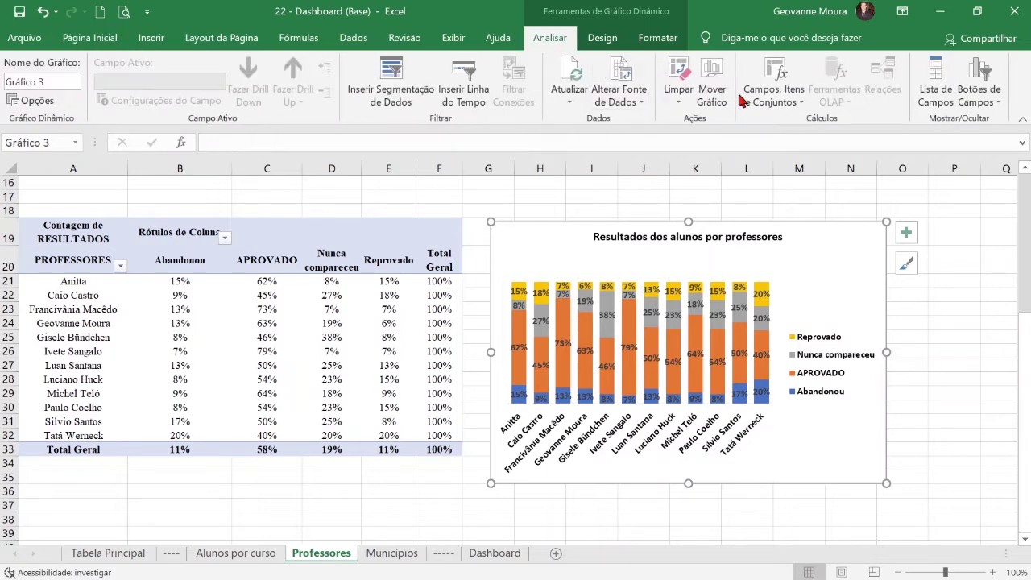
pyautogui.click(712, 90)
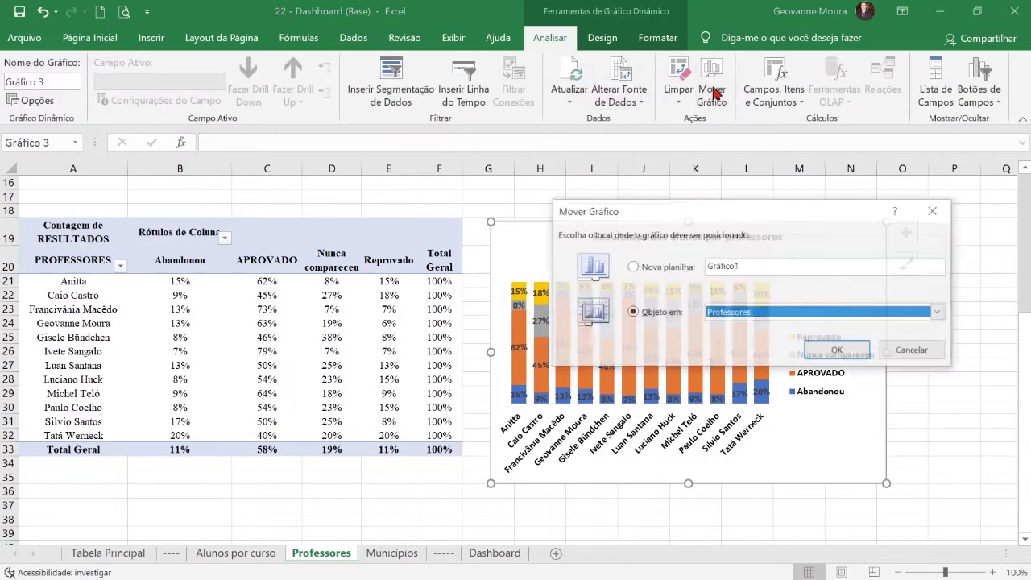
pyautogui.click(939, 312)
pyautogui.scroll(-2, 944, 353)
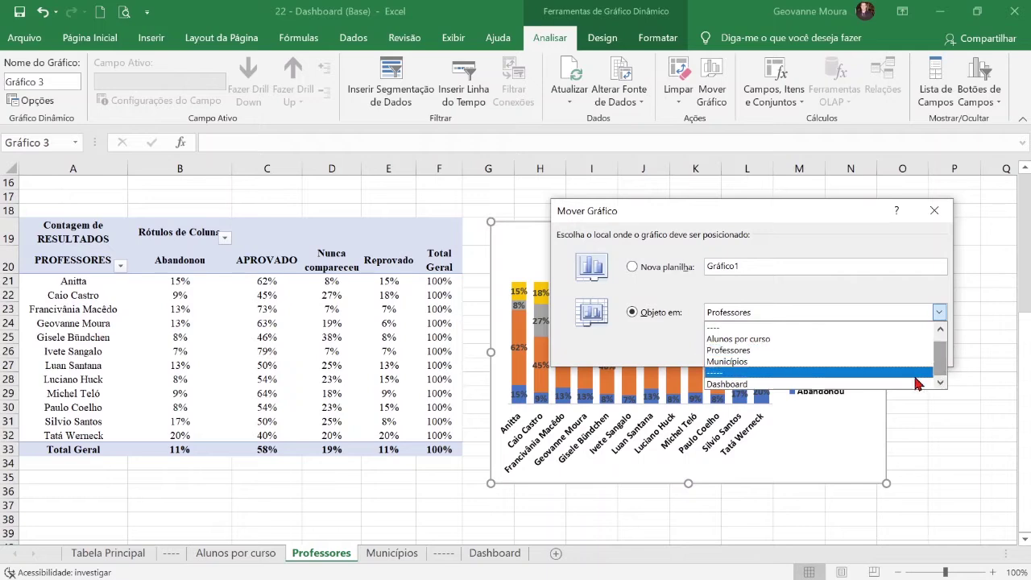
pyautogui.click(870, 384)
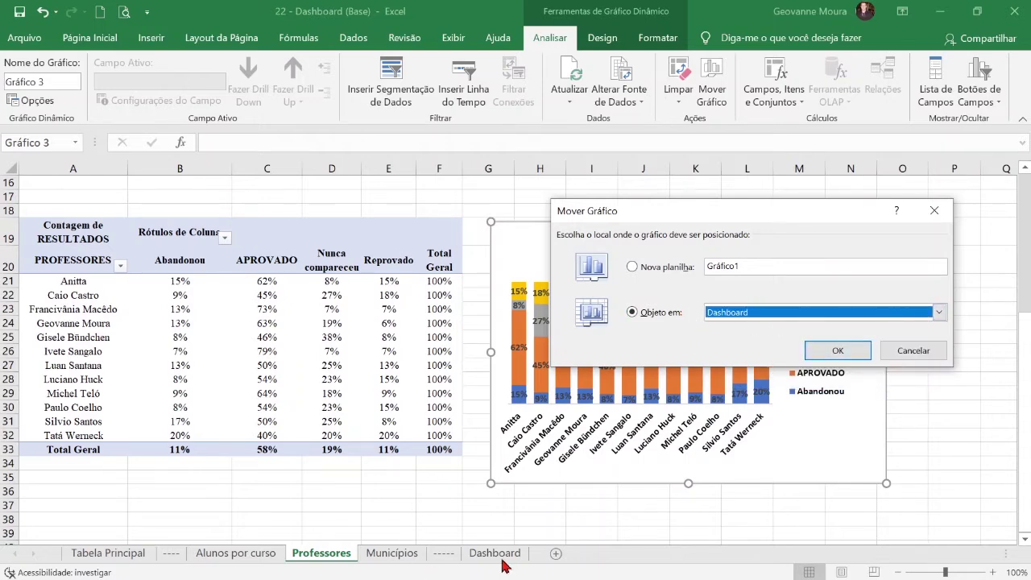
pyautogui.click(837, 351)
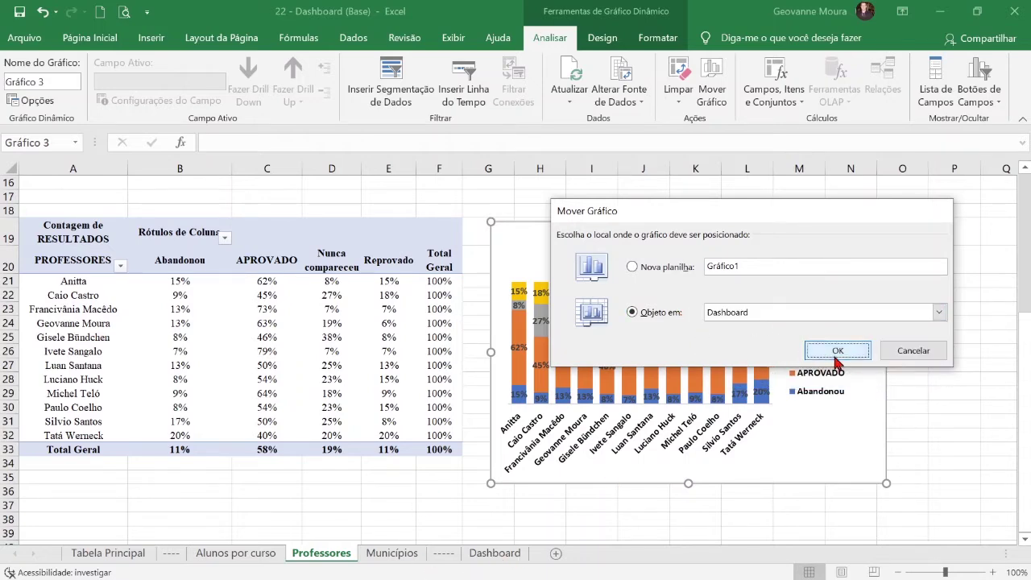
# Step: Place the "Resultados dos alunos por professores" chart over the lower part of the pie chart, starting at about column C, row 11
pyautogui.moveTo(841, 476); pyautogui.dragTo(501, 342)
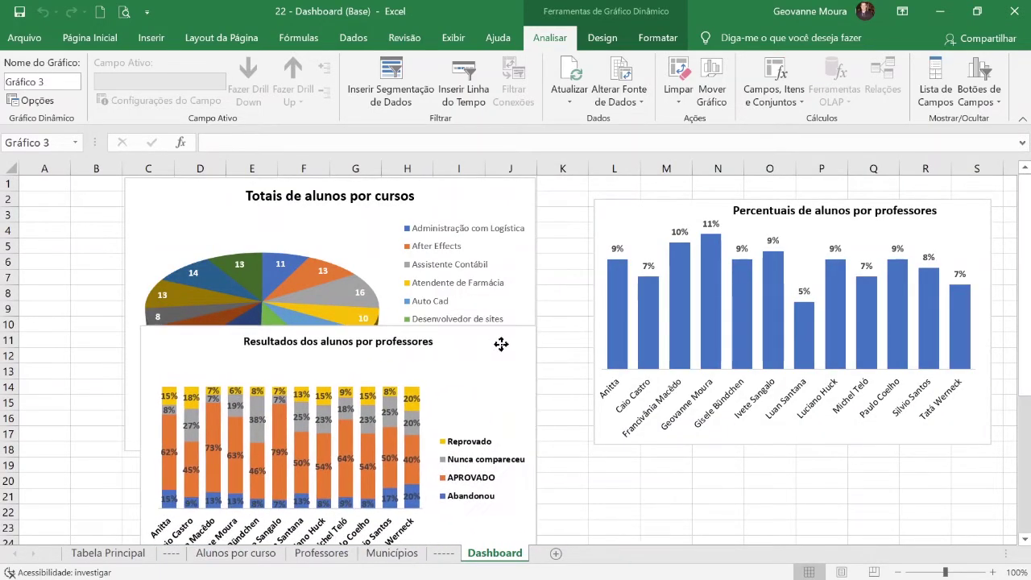
# Step: Move the "Totais de alunos por municípios" bar chart from the Municípios sheet to the Dashboard sheet as an object
pyautogui.click(420, 553)
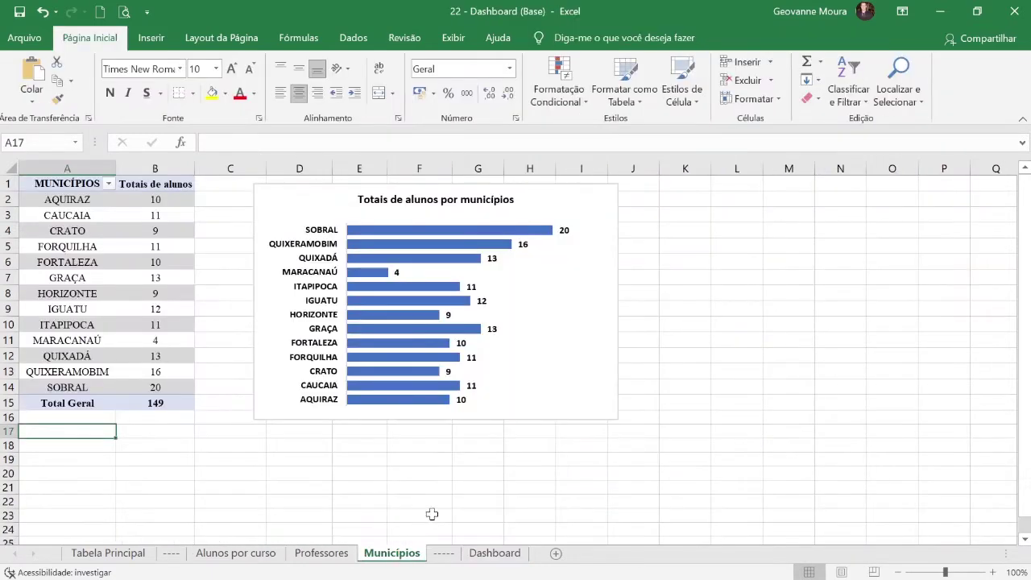
pyautogui.click(587, 307)
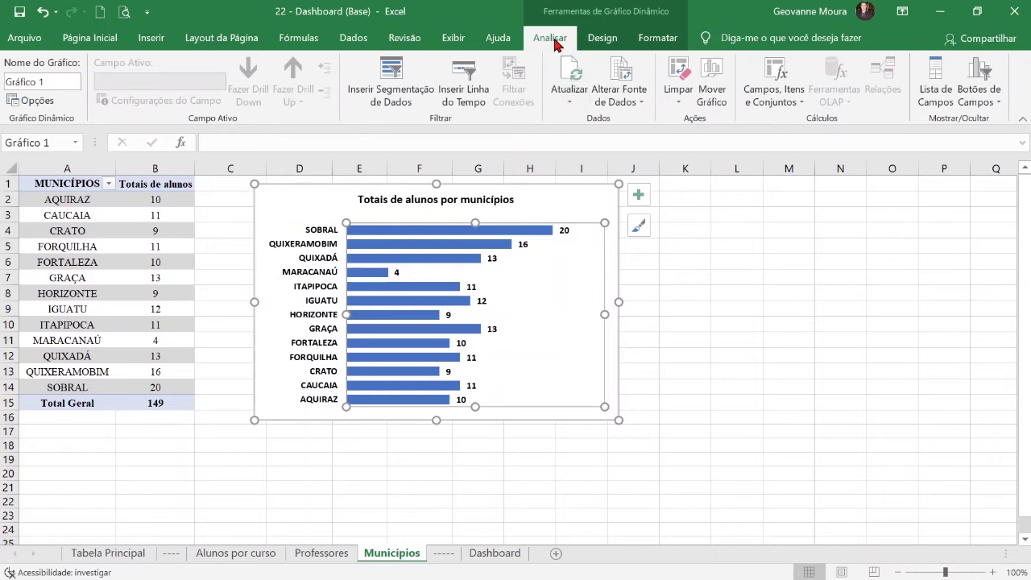
pyautogui.click(712, 91)
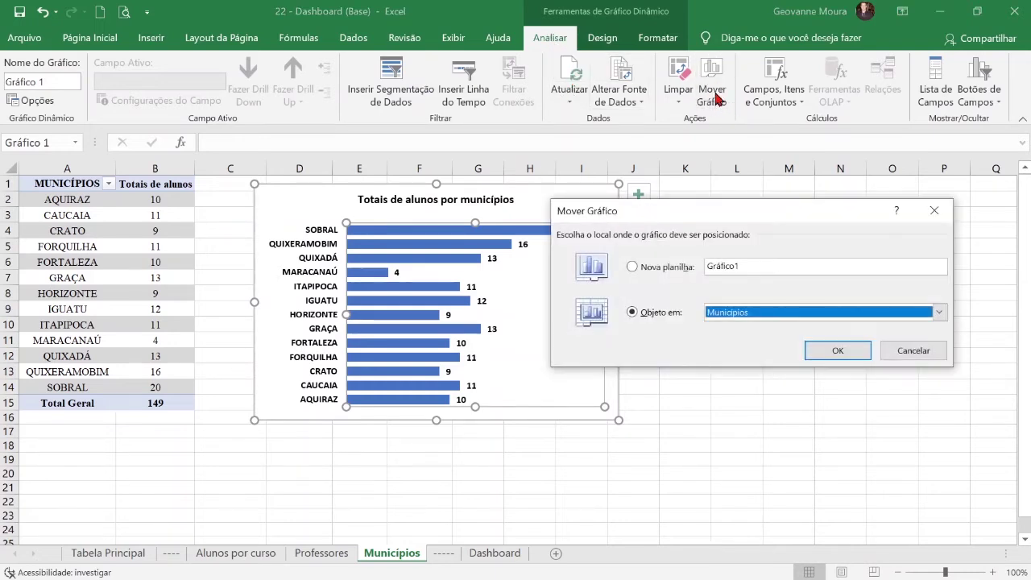
pyautogui.click(939, 312)
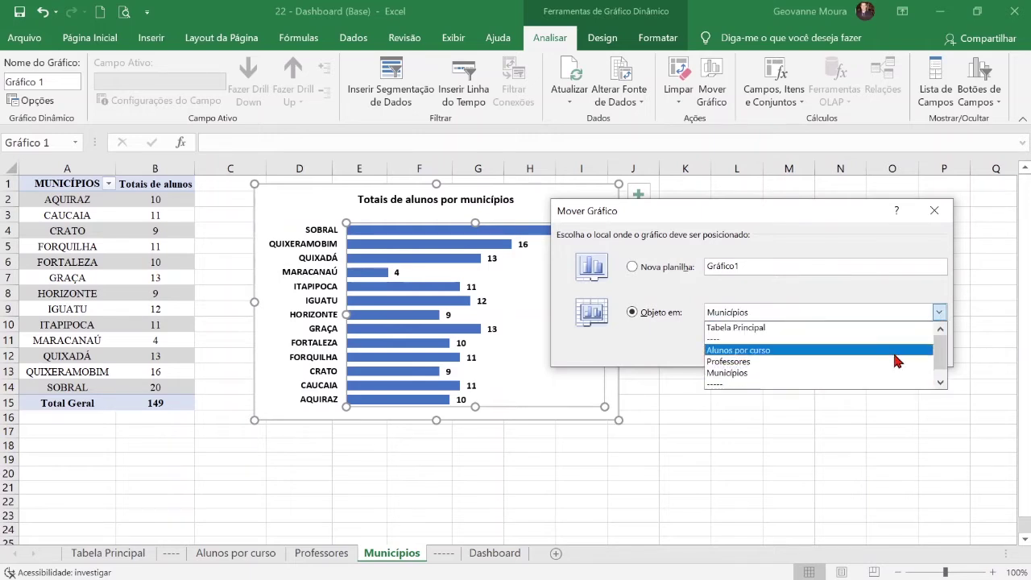
pyautogui.scroll(-1, 878, 371)
pyautogui.click(852, 385)
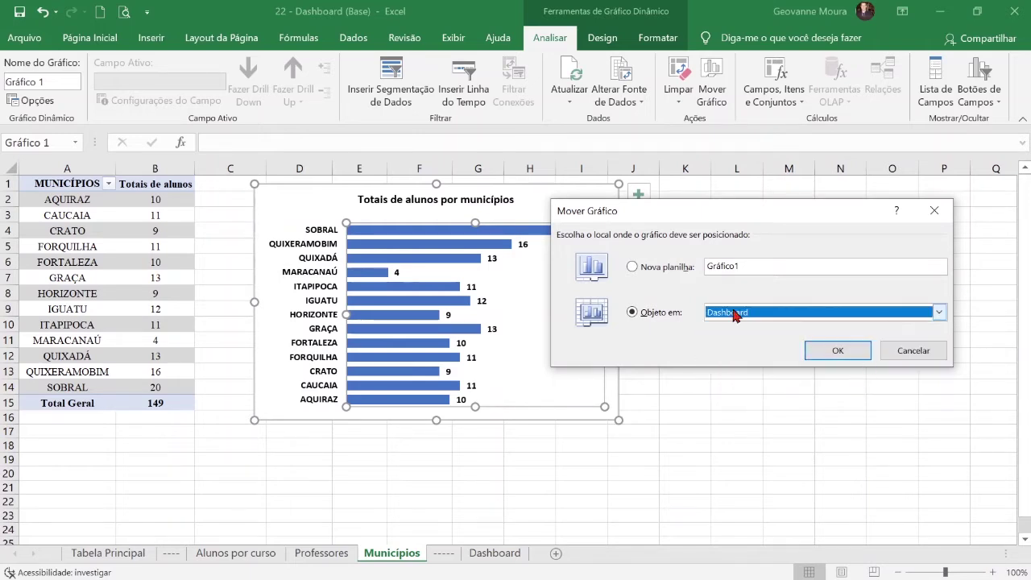
pyautogui.click(838, 350)
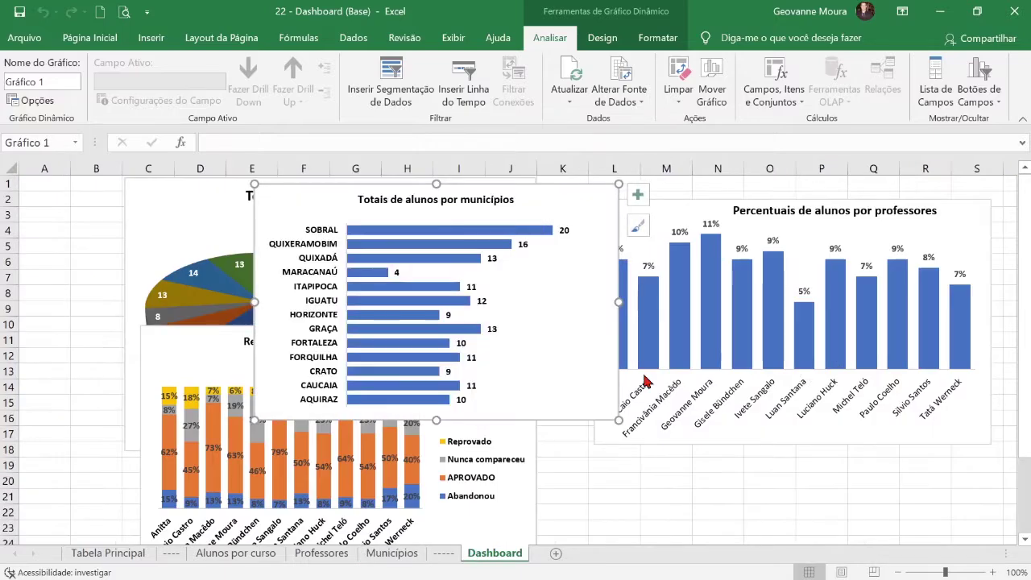
# Step: Place the "Totais de alunos por municípios" chart at about column L, row 13, and raise the "Percentuais de alunos por professores" chart to row 1
pyautogui.moveTo(584, 202); pyautogui.dragTo(951, 389)
pyautogui.moveTo(978, 231); pyautogui.dragTo(971, 207)
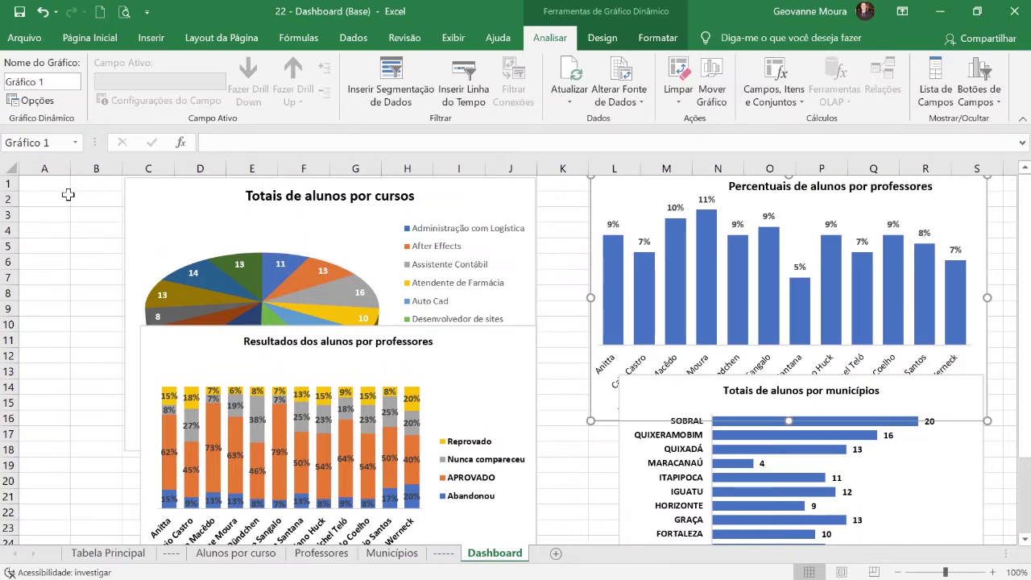
# Step: Hide the gridlines on the Dashboard sheet
pyautogui.click(454, 38)
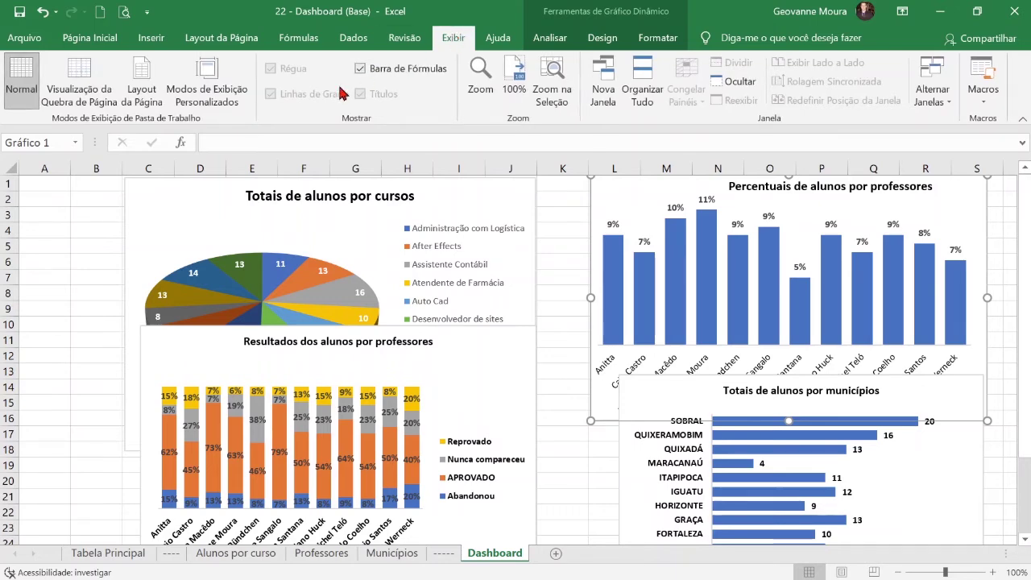
pyautogui.click(97, 213)
pyautogui.click(271, 94)
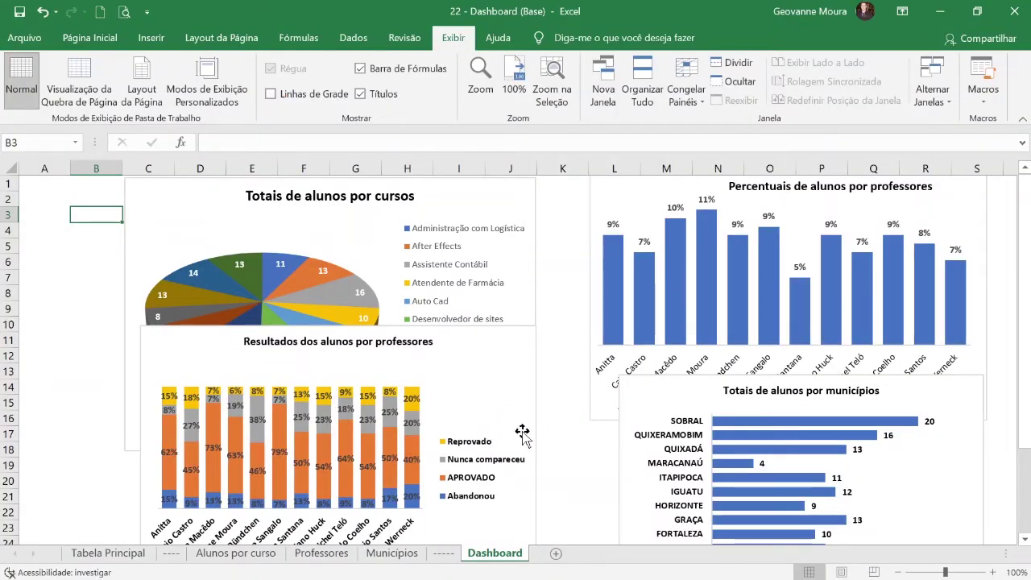
# Step: Widen the "Resultados dos alunos por professores" and "Totais de alunos por cursos" charts so both extend to about column Q
pyautogui.scroll(-3, 522, 435)
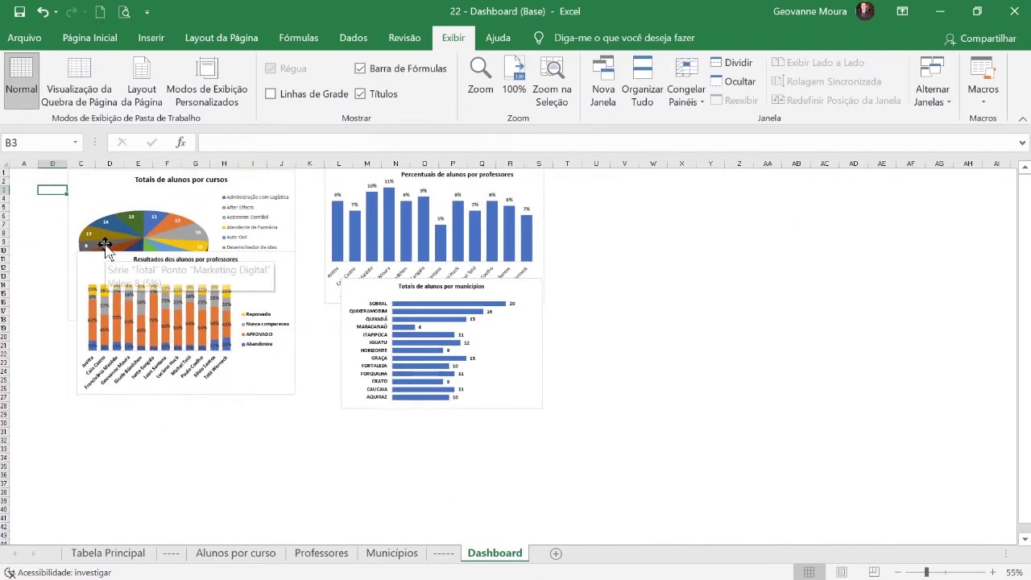
pyautogui.scroll(-1, 674, 347)
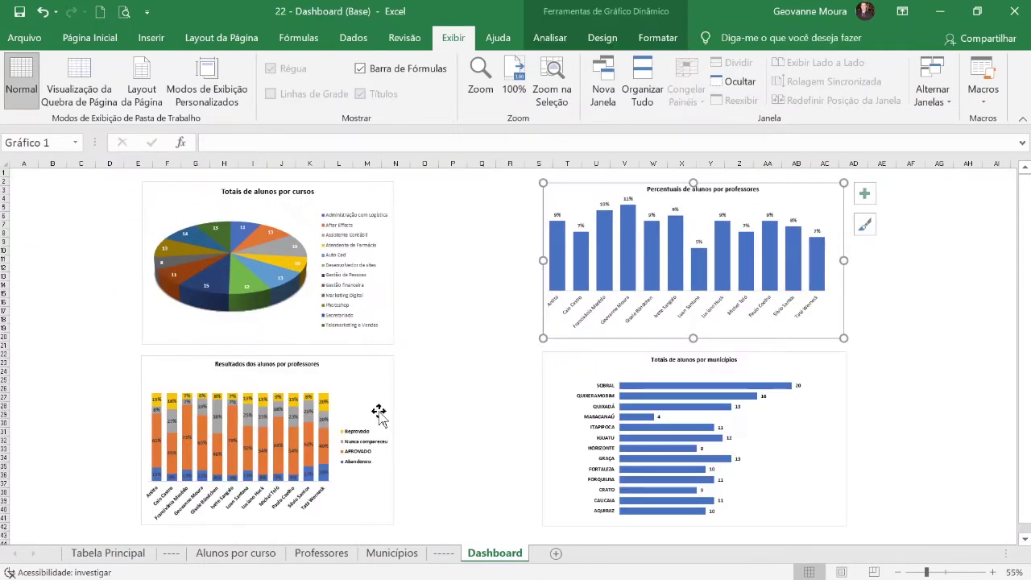
pyautogui.click(386, 438)
pyautogui.moveTo(401, 528); pyautogui.dragTo(485, 528)
pyautogui.click(380, 208)
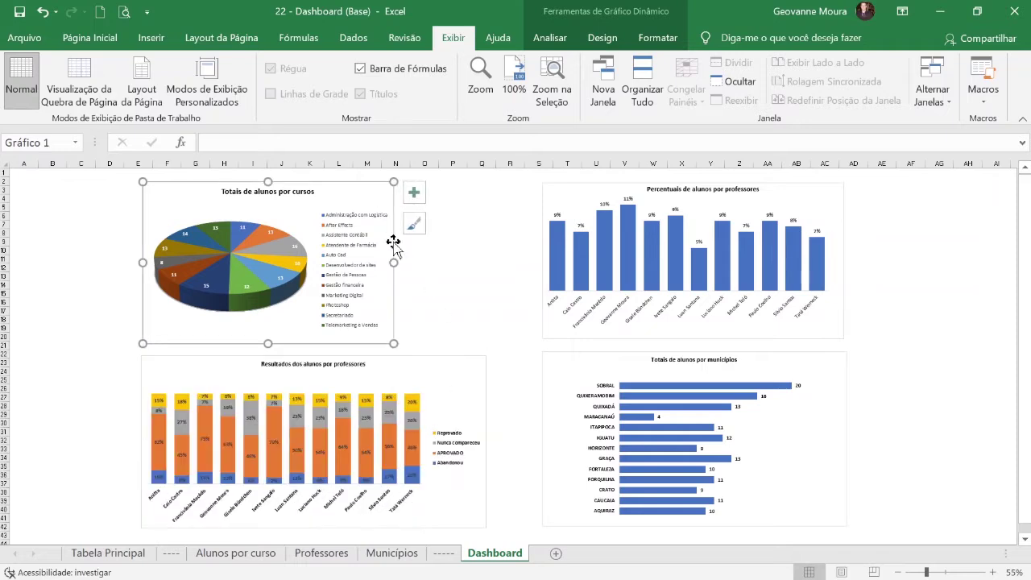
pyautogui.moveTo(408, 344); pyautogui.dragTo(486, 348)
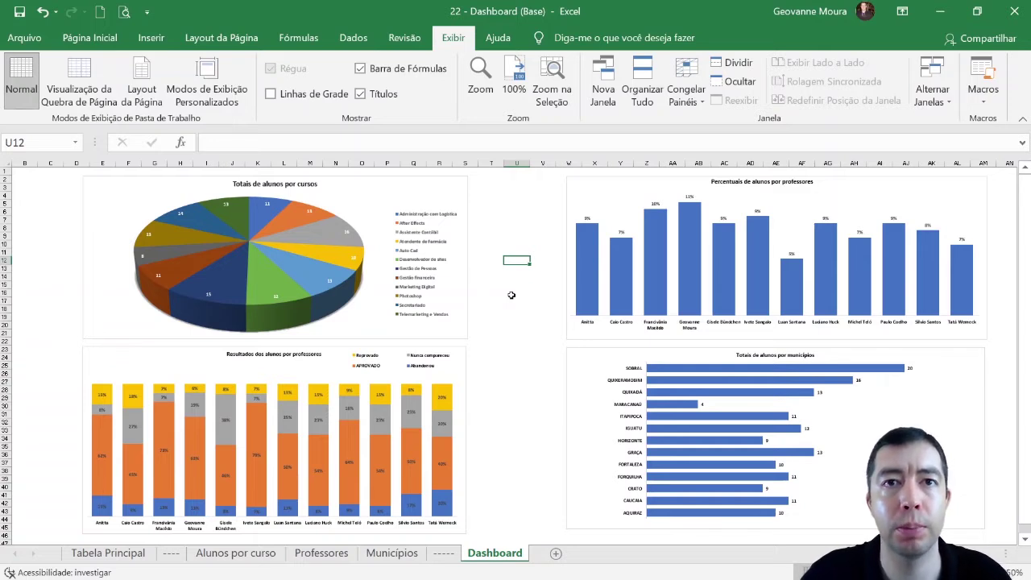
# Step: Filter the CURSOS pivot table to only Assistente Contábil and Gestão de Pessoas, and return to the Dashboard sheet to check the pie chart
pyautogui.click(249, 555)
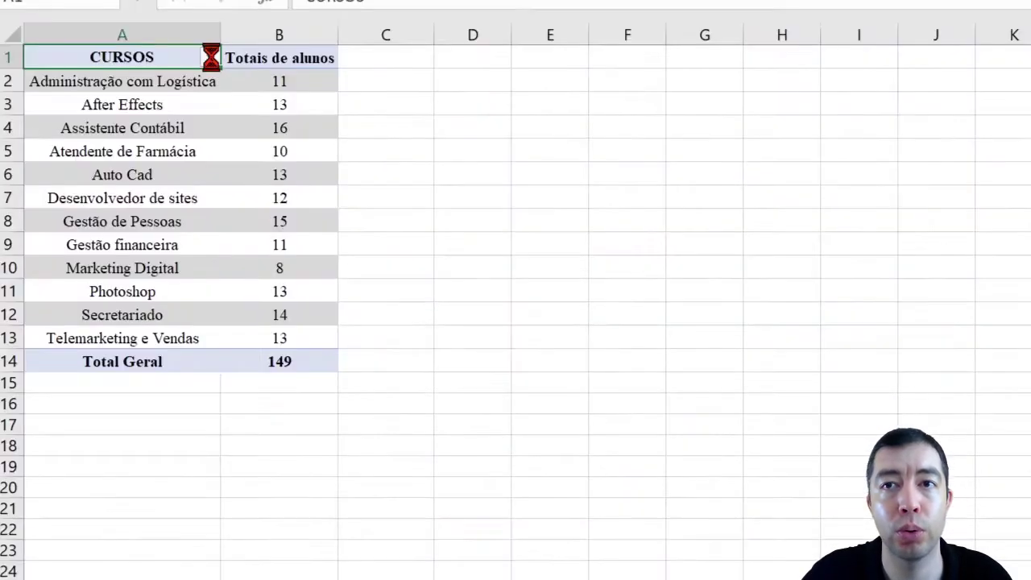
pyautogui.click(209, 57)
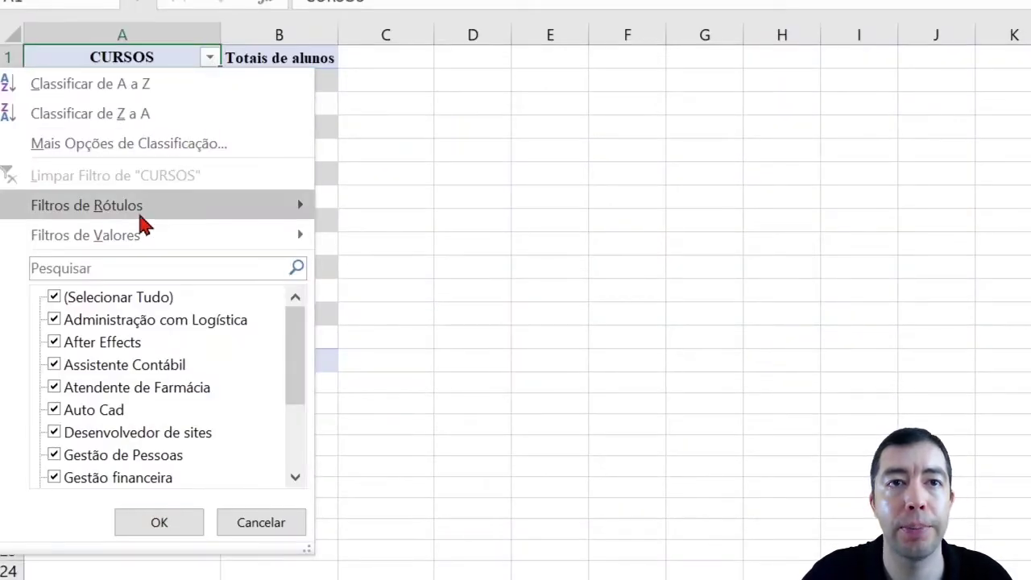
pyautogui.click(56, 297)
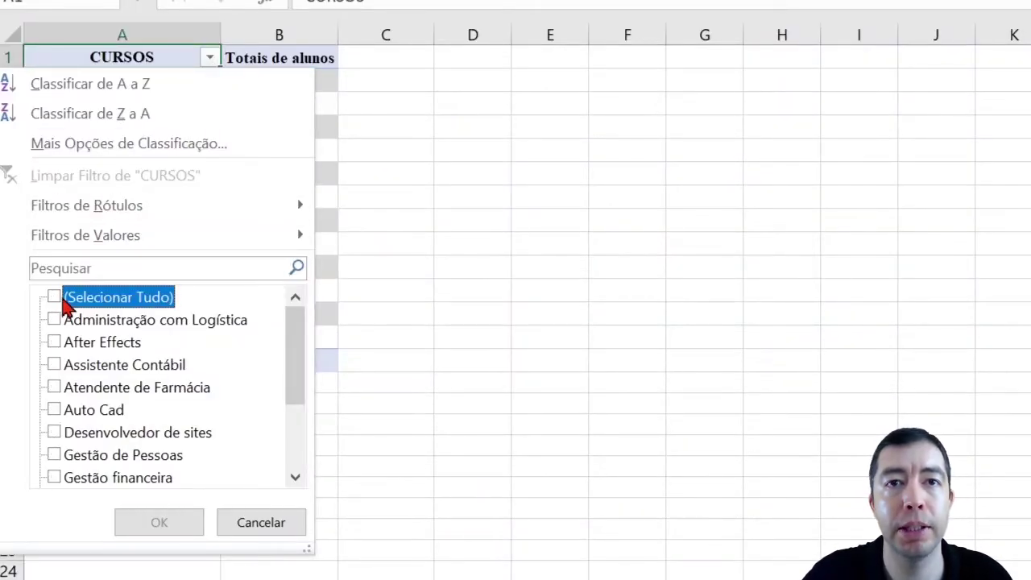
pyautogui.click(55, 367)
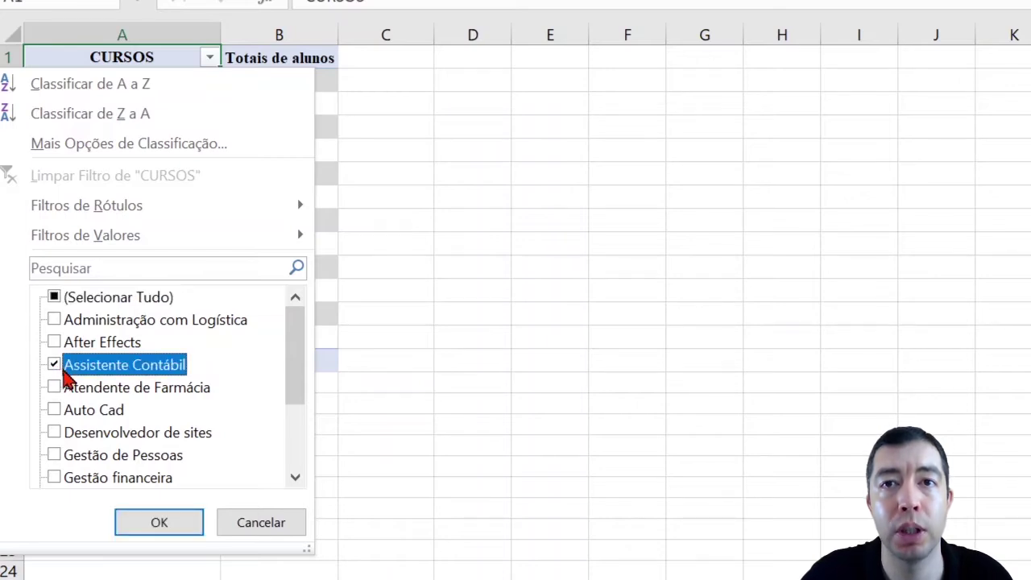
pyautogui.click(55, 457)
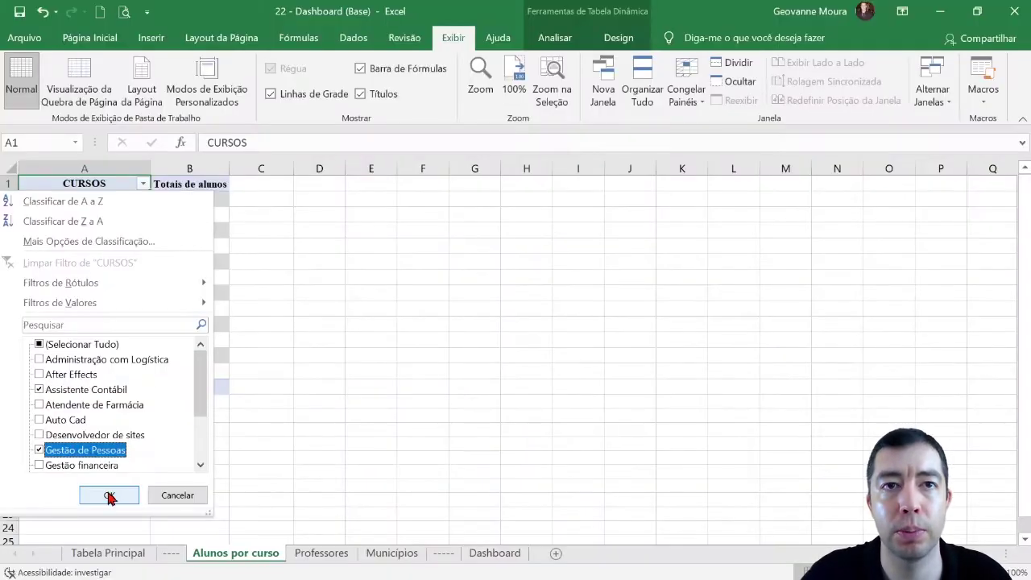
pyautogui.click(110, 497)
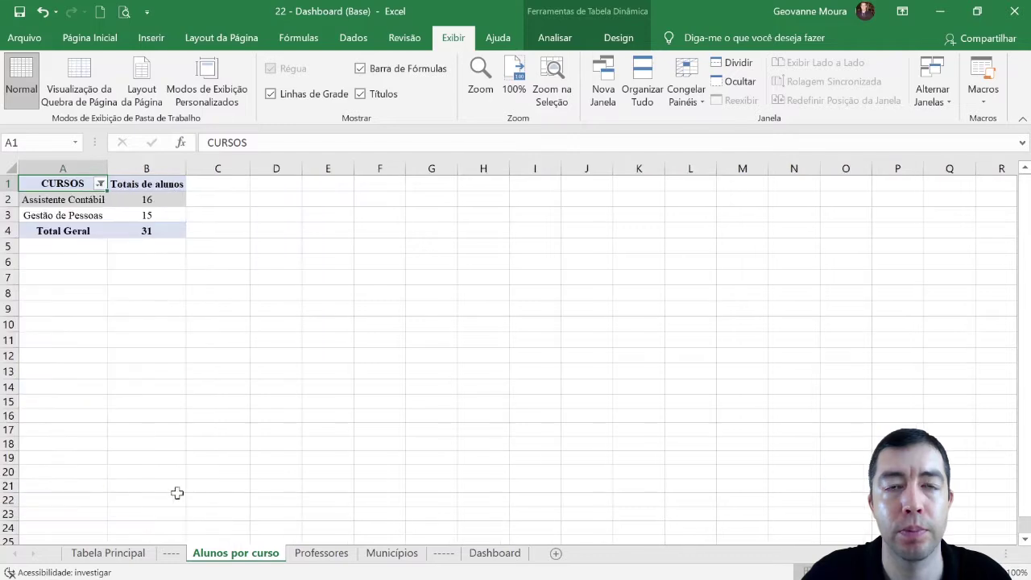
pyautogui.click(488, 554)
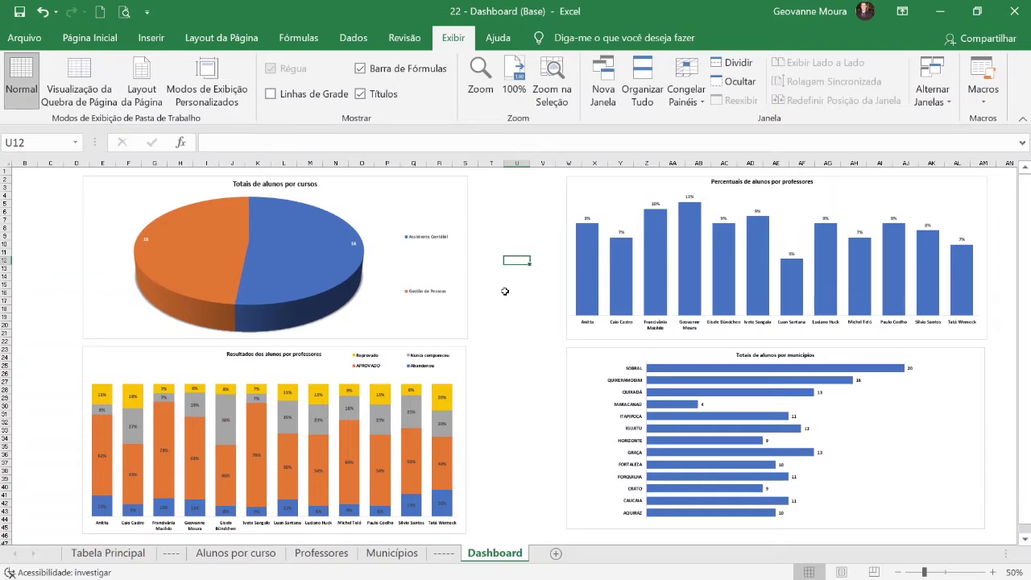
# Step: Review the Municípios, Professores, Alunos por curso and Tabela Principal sheets as sources of the charts, ending on the Dashboard sheet
pyautogui.click(392, 554)
pyautogui.click(326, 555)
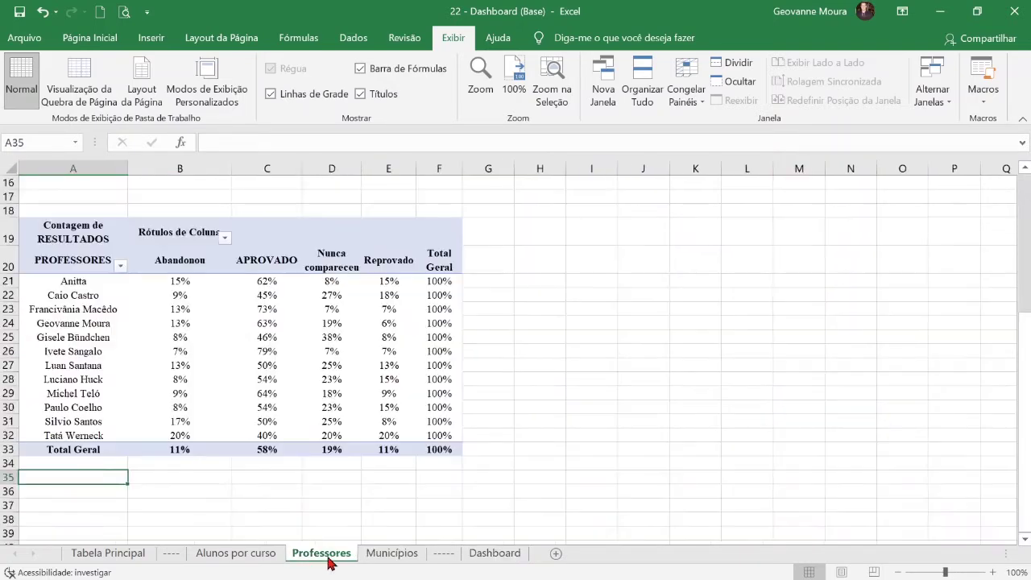
pyautogui.click(270, 556)
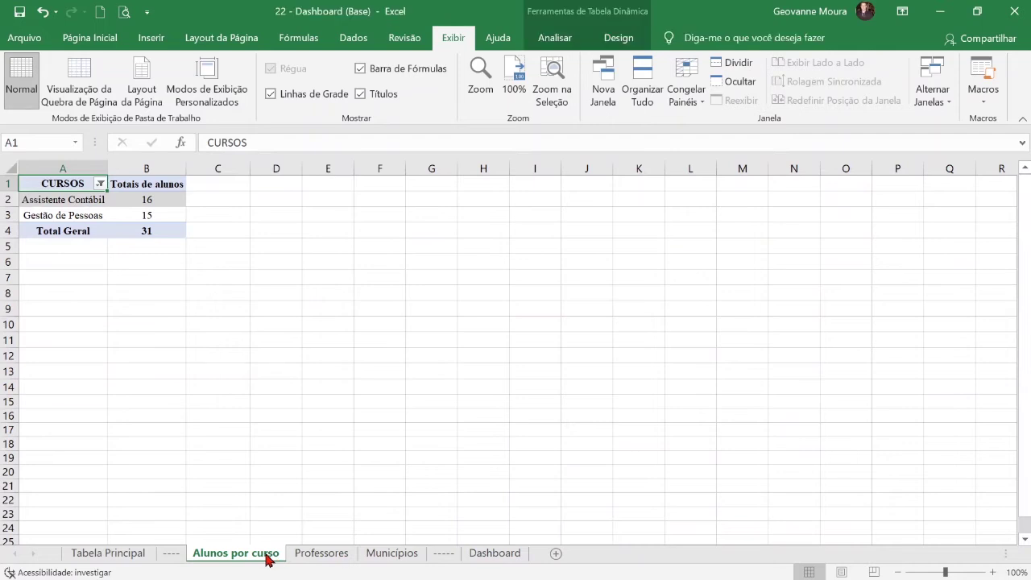
pyautogui.click(324, 556)
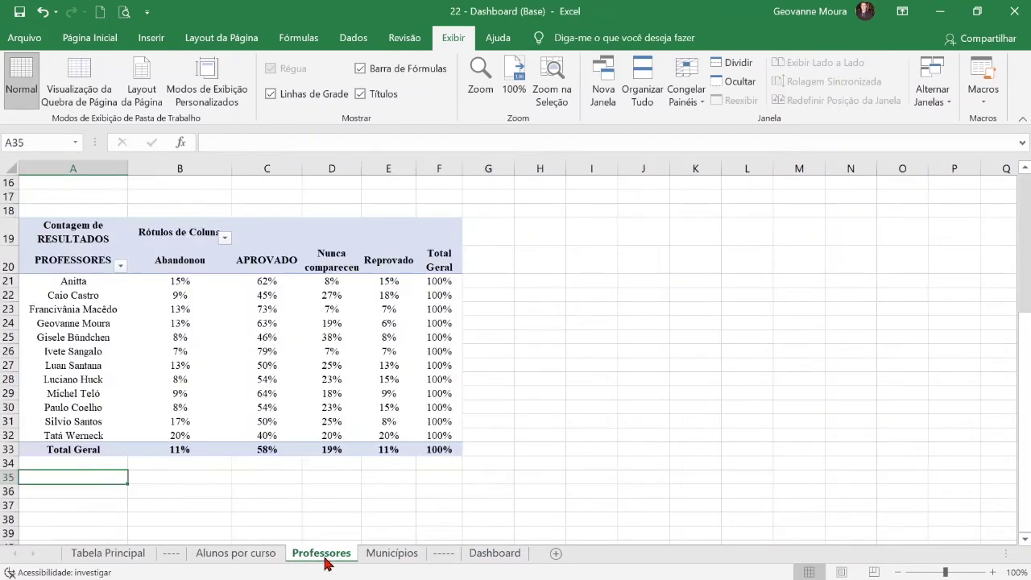
pyautogui.click(391, 554)
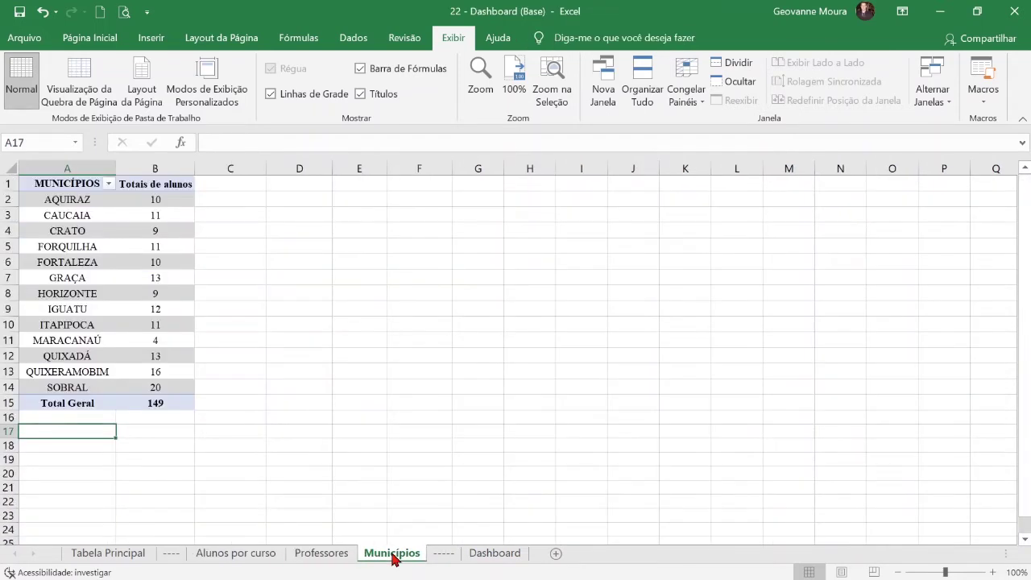
pyautogui.click(265, 558)
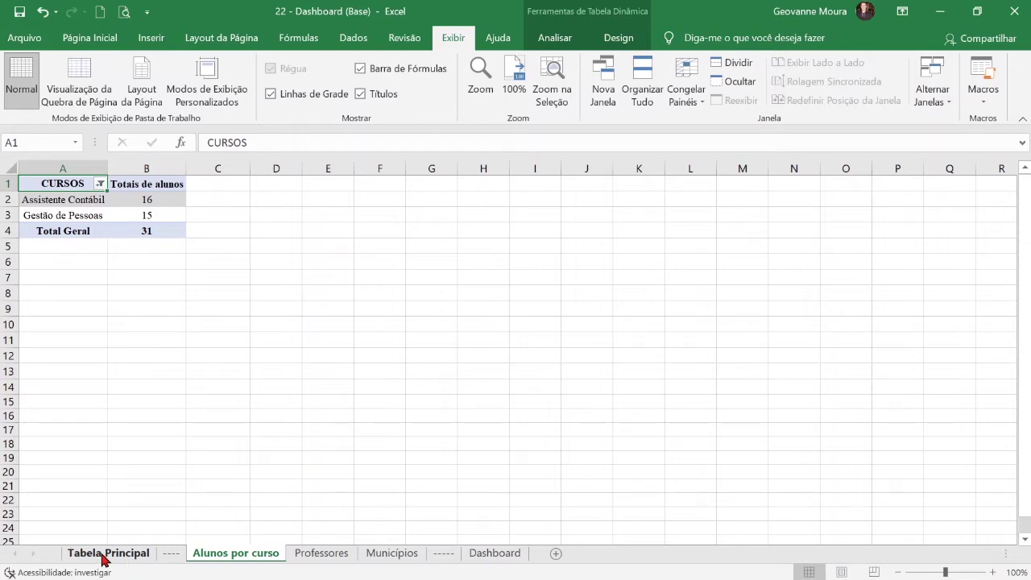
pyautogui.click(121, 556)
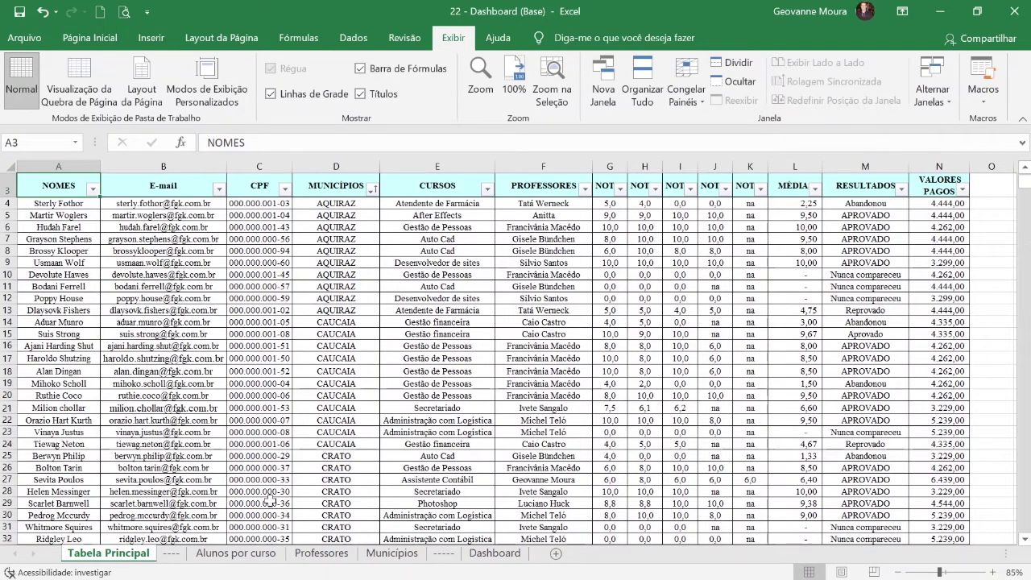
pyautogui.click(265, 555)
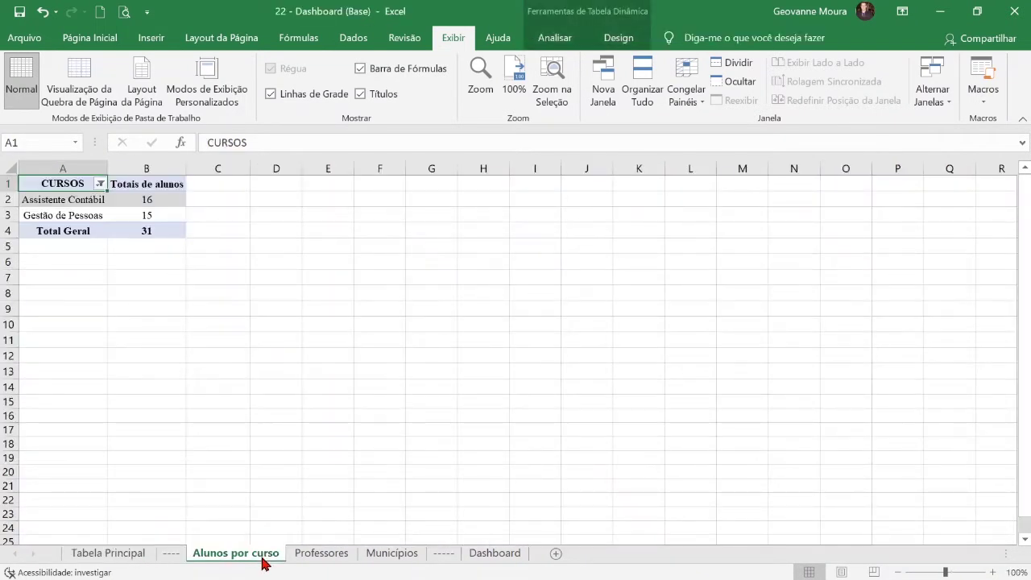
pyautogui.click(318, 555)
pyautogui.click(380, 555)
pyautogui.click(478, 556)
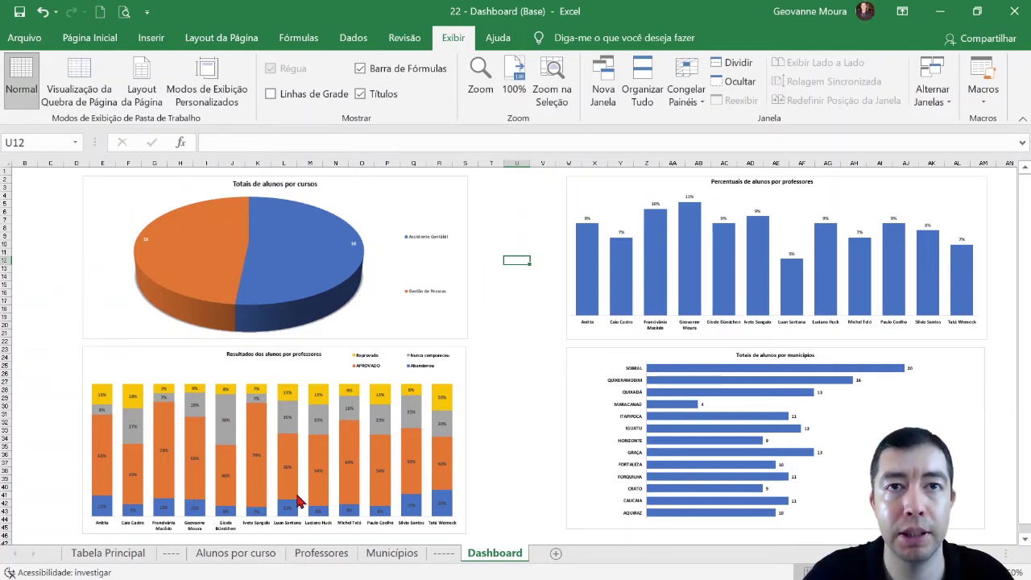
# Step: Restore all courses in the CURSOS pivot table filter on the Alunos por curso sheet and return to the Dashboard sheet
pyautogui.click(241, 556)
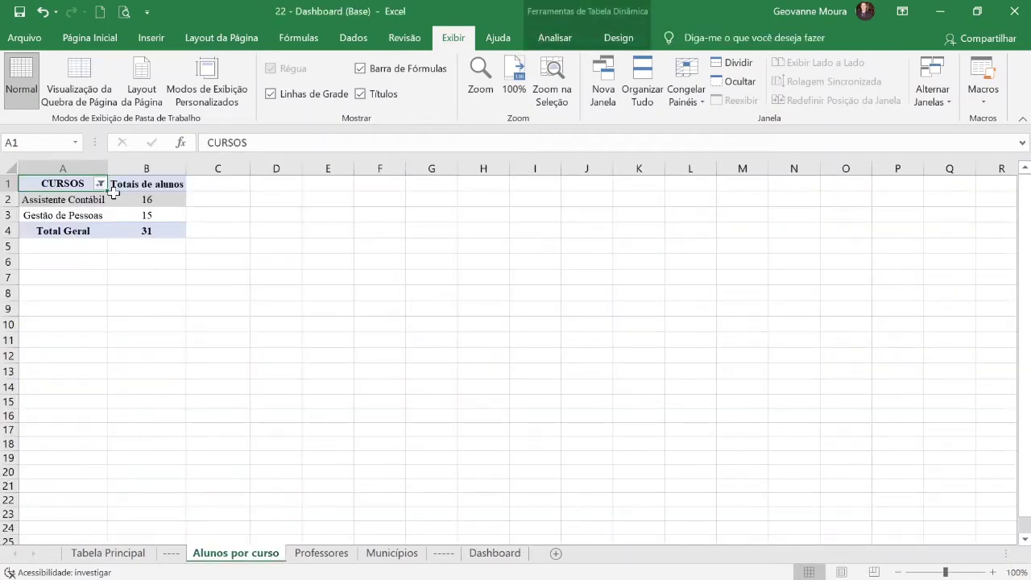
pyautogui.click(101, 186)
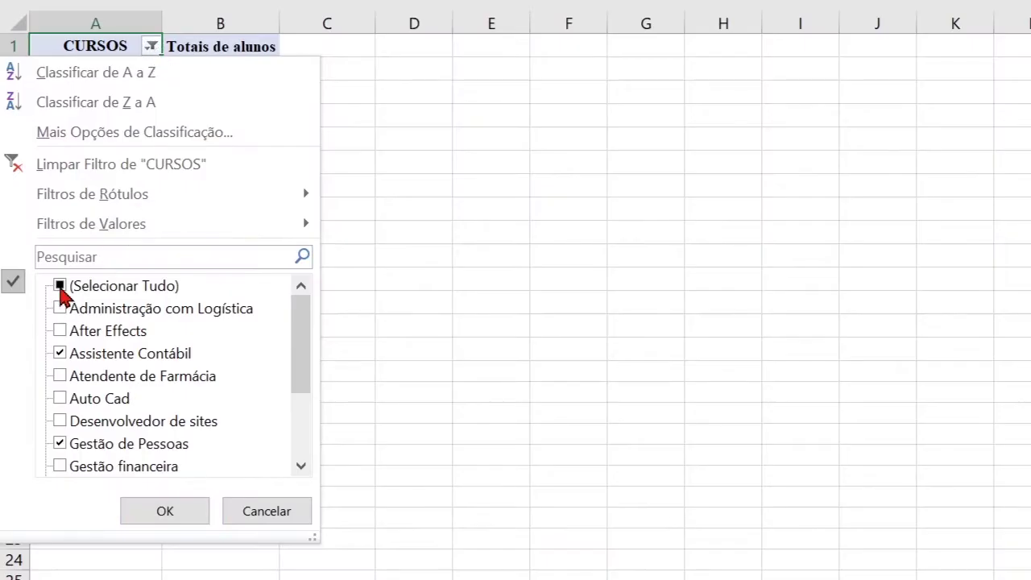
pyautogui.click(40, 342)
pyautogui.click(165, 514)
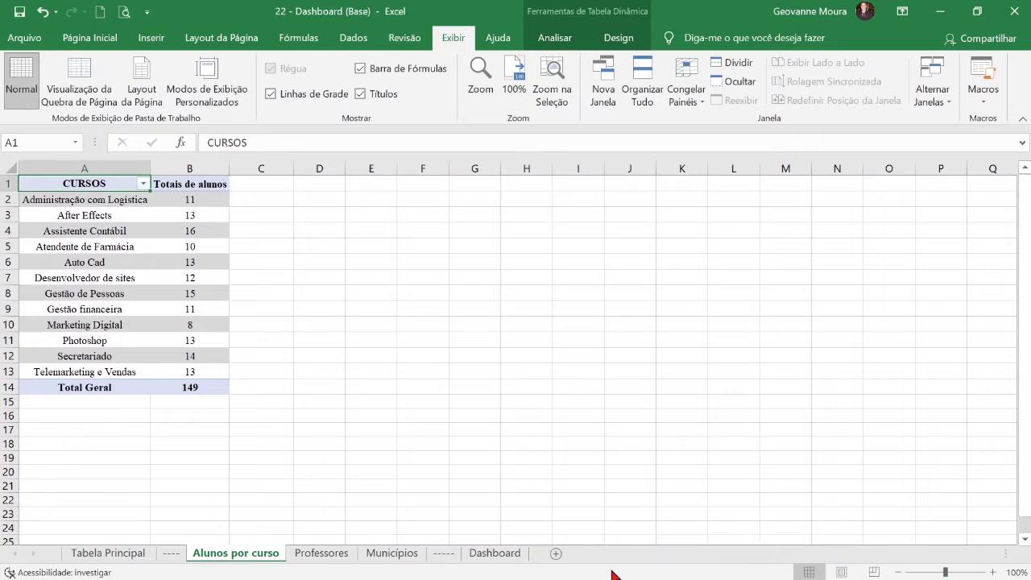
pyautogui.click(513, 554)
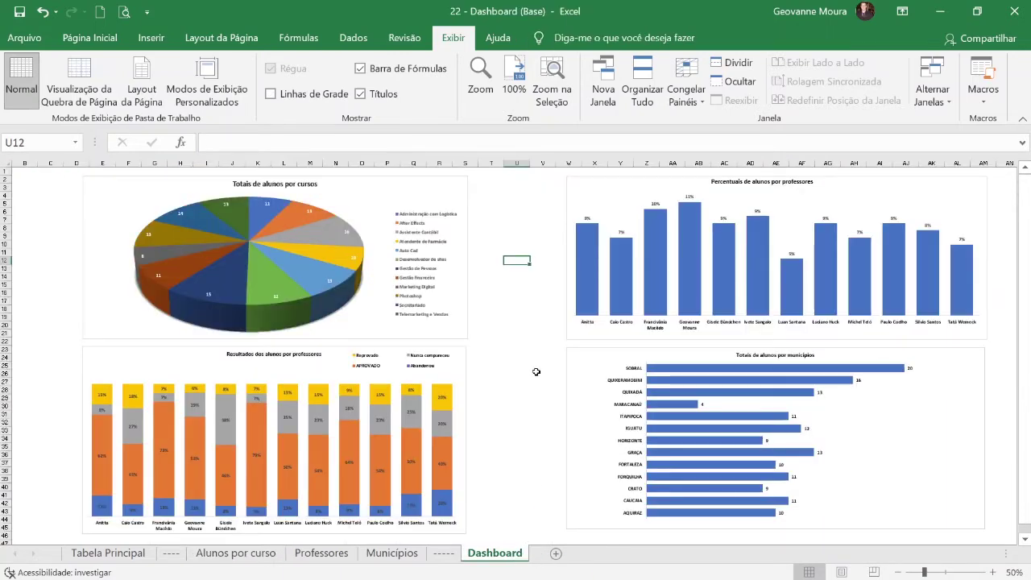
# Step: Insert a slicer for the CURSOS field, based on the "Totais de alunos por cursos" pie chart
pyautogui.click(117, 201)
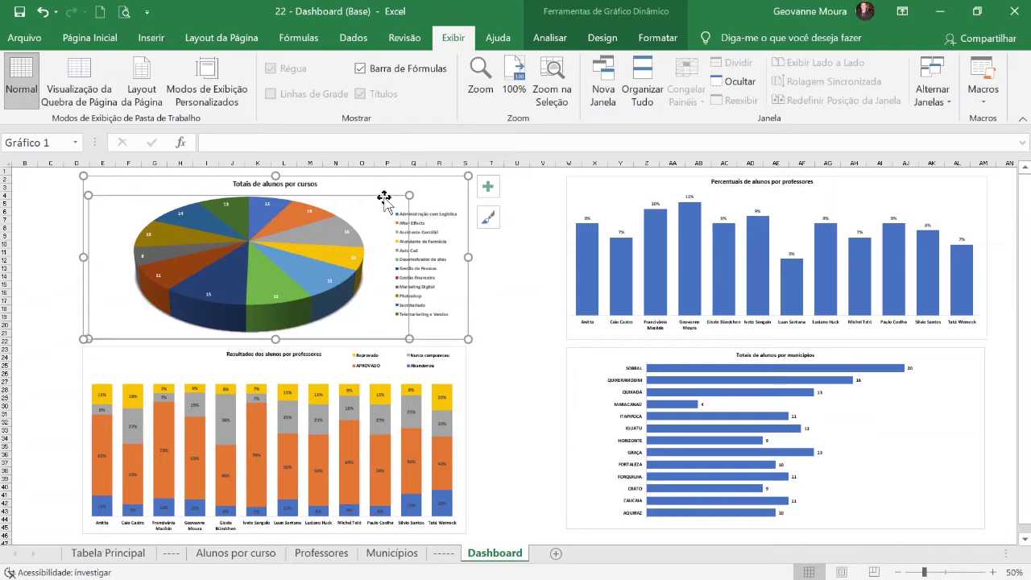
pyautogui.click(158, 44)
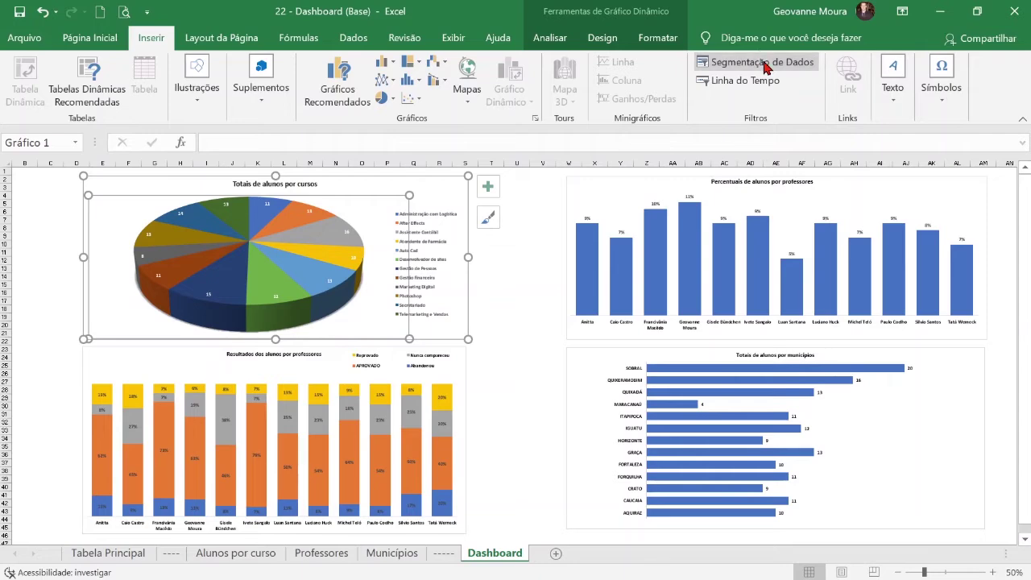
pyautogui.click(762, 63)
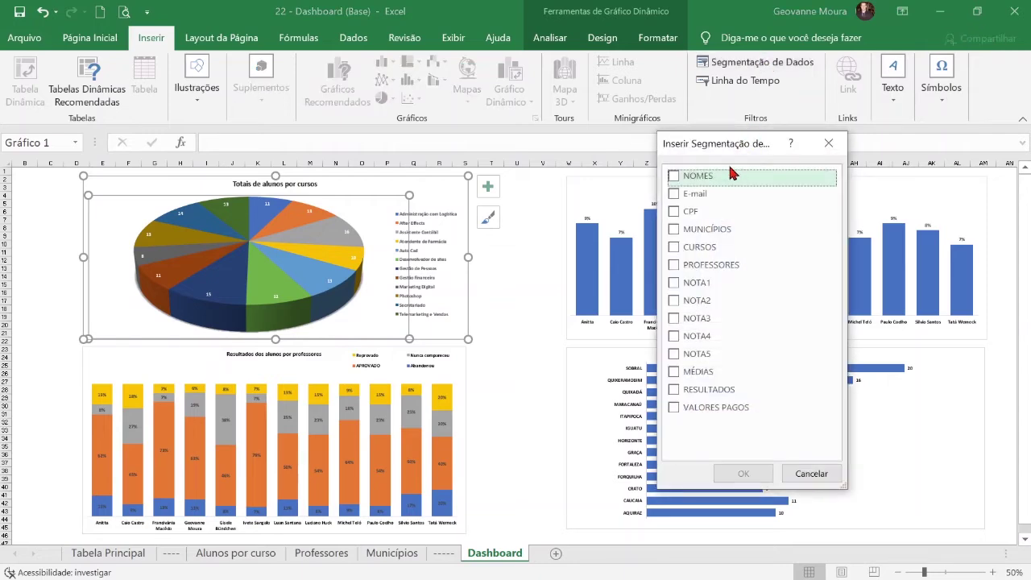
pyautogui.moveTo(732, 150); pyautogui.dragTo(608, 163)
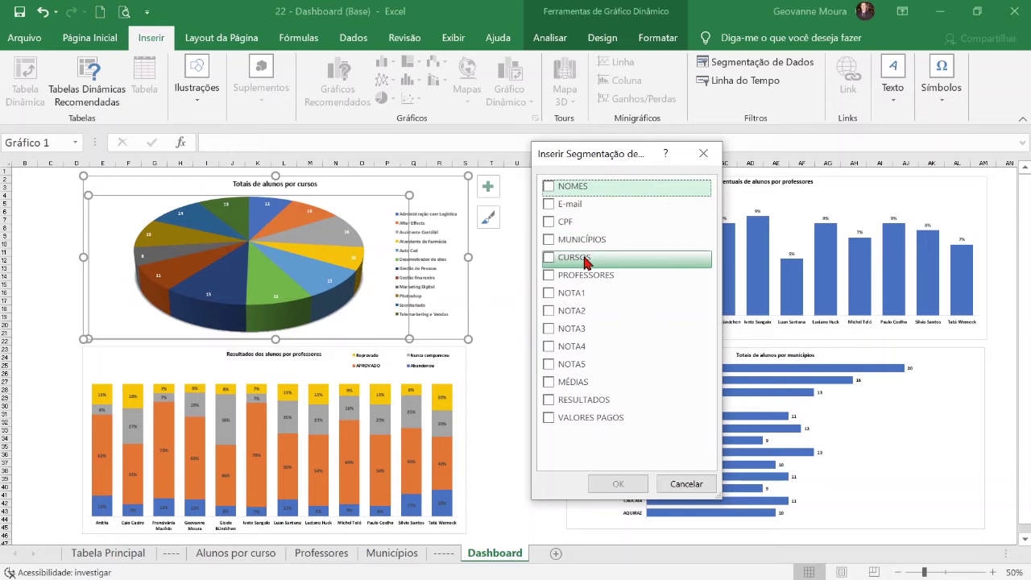
pyautogui.click(548, 258)
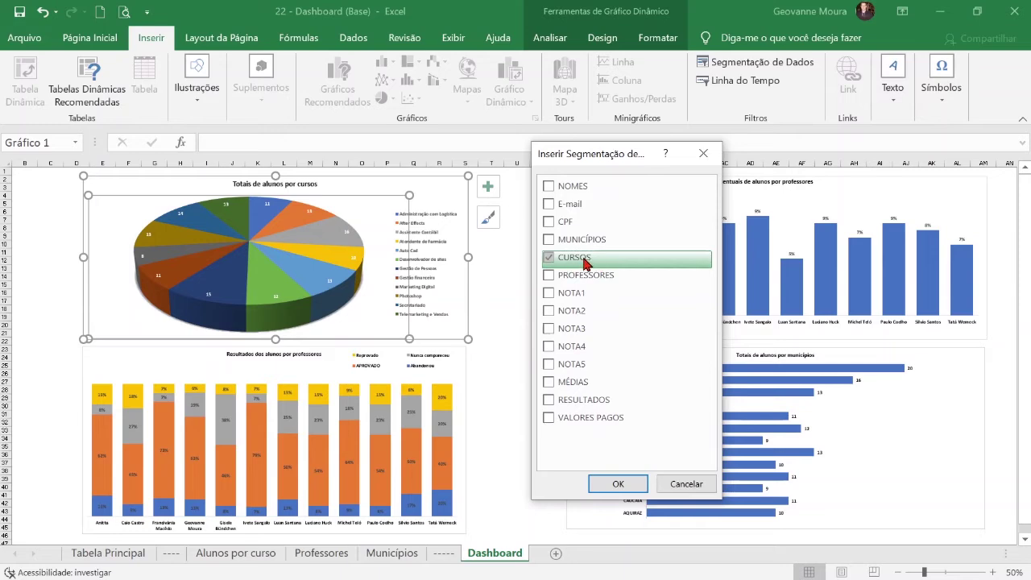
pyautogui.click(619, 484)
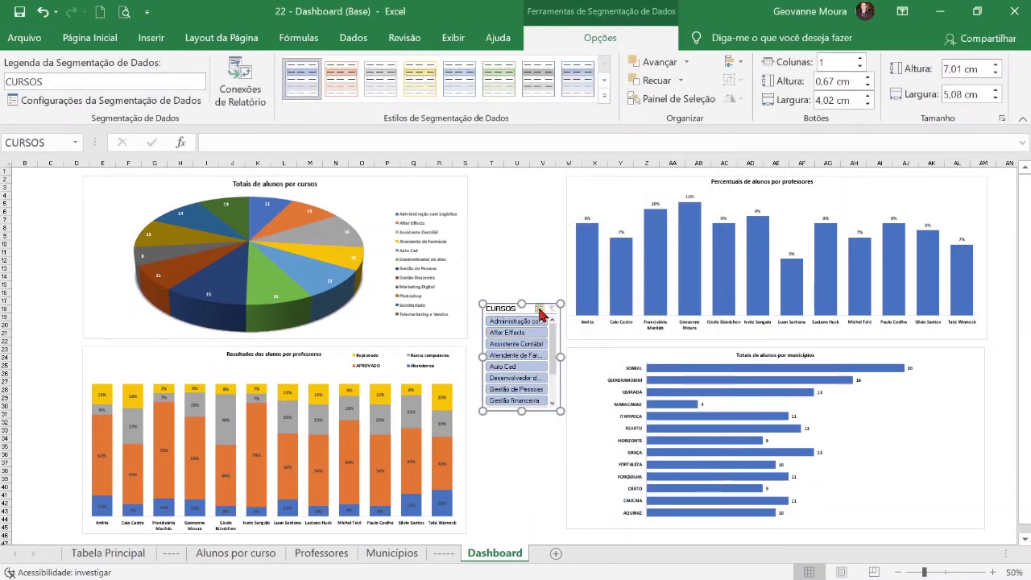
# Step: Enlarge the CURSOS slicer to about 10.5 cm high and place it beside the pie chart, over columns B to D from row 2
pyautogui.moveTo(531, 309); pyautogui.dragTo(519, 210)
pyautogui.moveTo(504, 324); pyautogui.dragTo(508, 369)
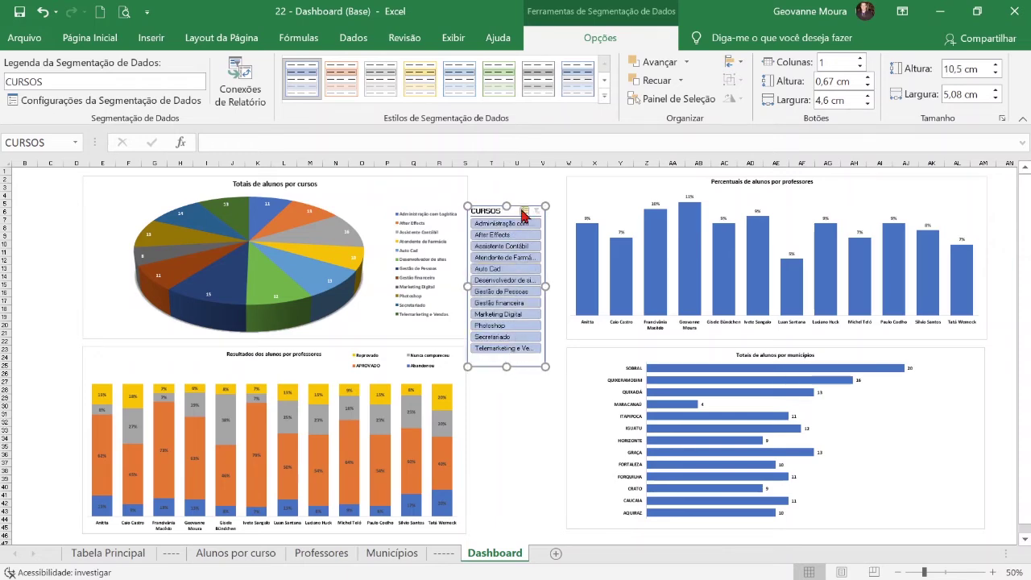
pyautogui.moveTo(514, 210); pyautogui.dragTo(62, 179)
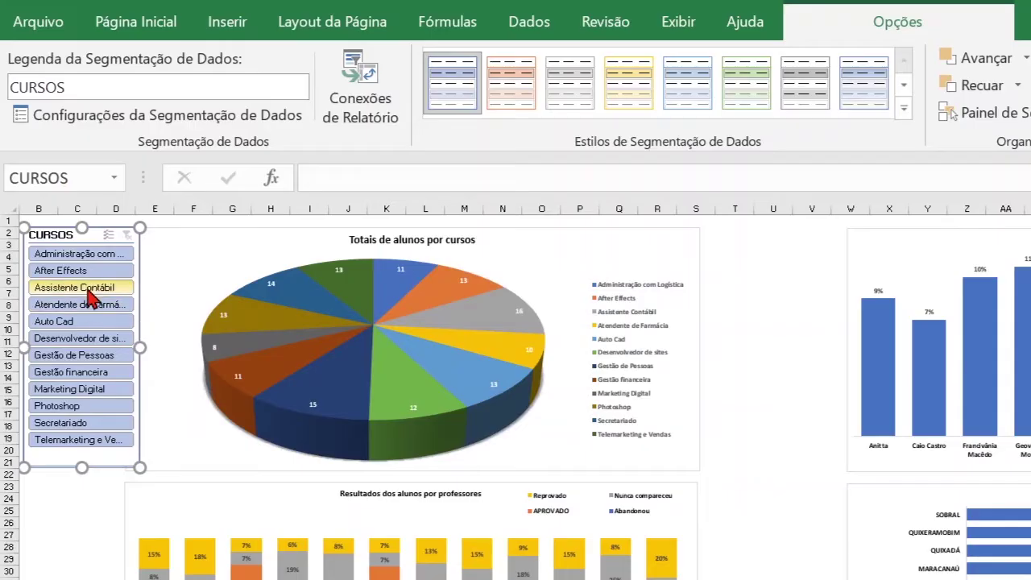
# Step: Filter the CURSOS slicer to Assistente Contábil, Gestão de Pessoas, Photoshop, Auto Cad, Gestão financeira and Telemarketing e Vendas
pyautogui.click(59, 215)
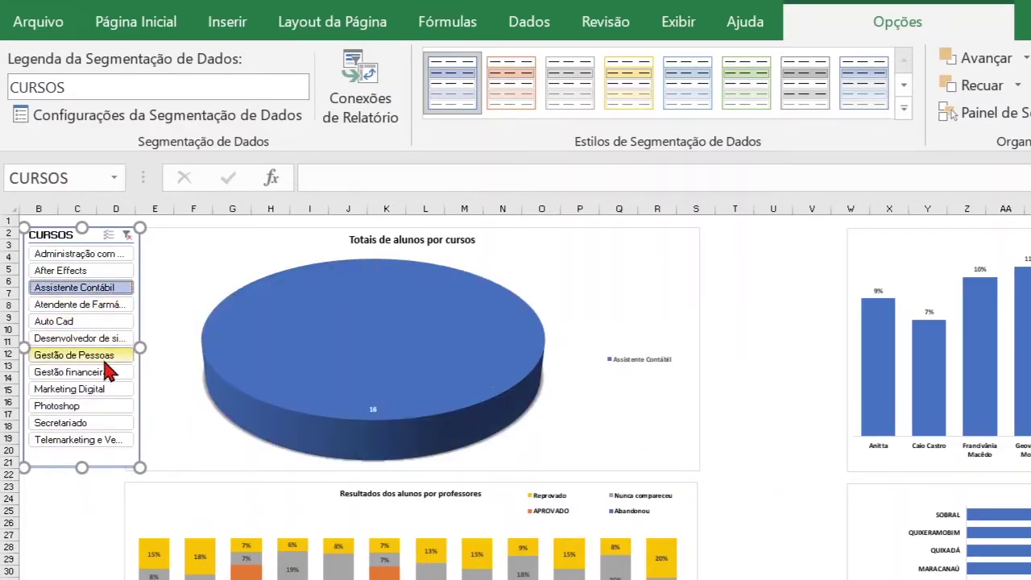
pyautogui.keyDown('ctrl'); pyautogui.click(92, 357); pyautogui.keyUp('ctrl')
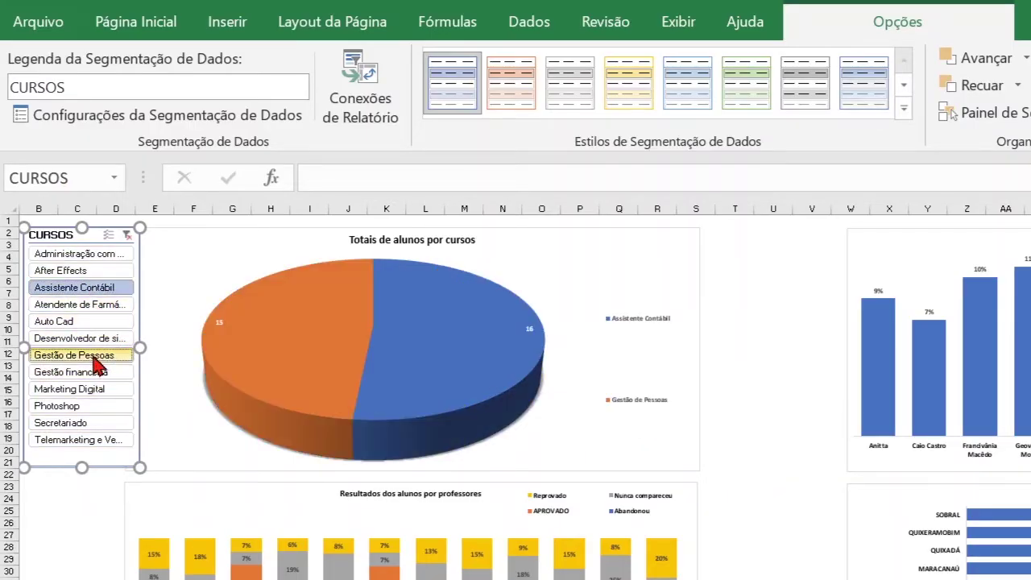
pyautogui.moveTo(289, 361)
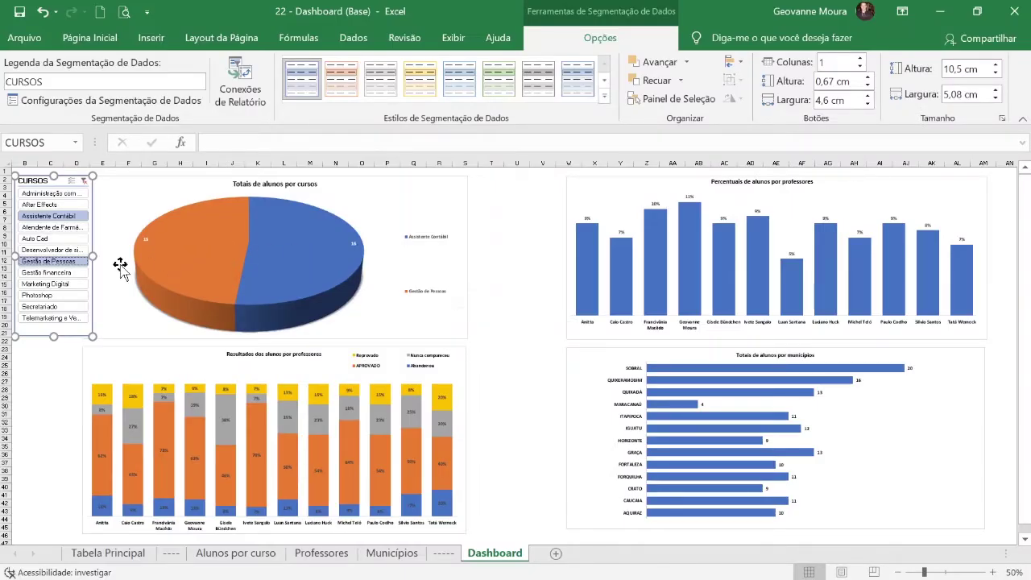
pyautogui.click(40, 298)
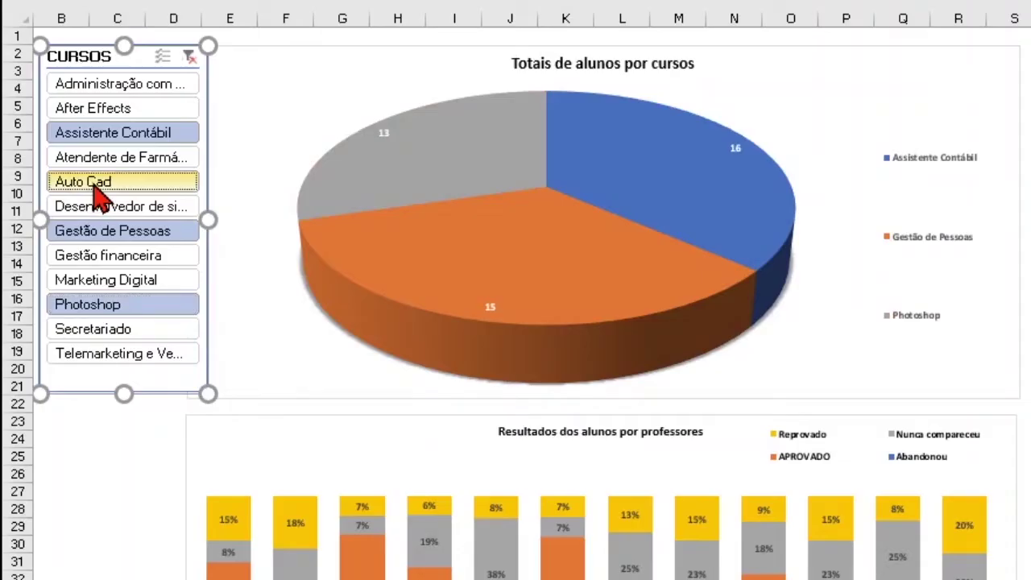
pyautogui.click(39, 239)
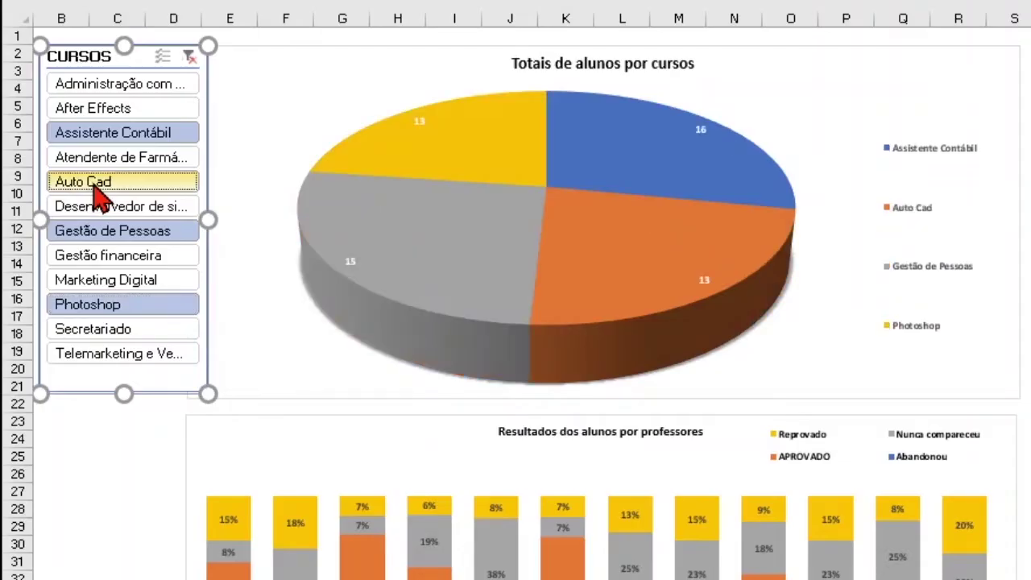
pyautogui.click(113, 256)
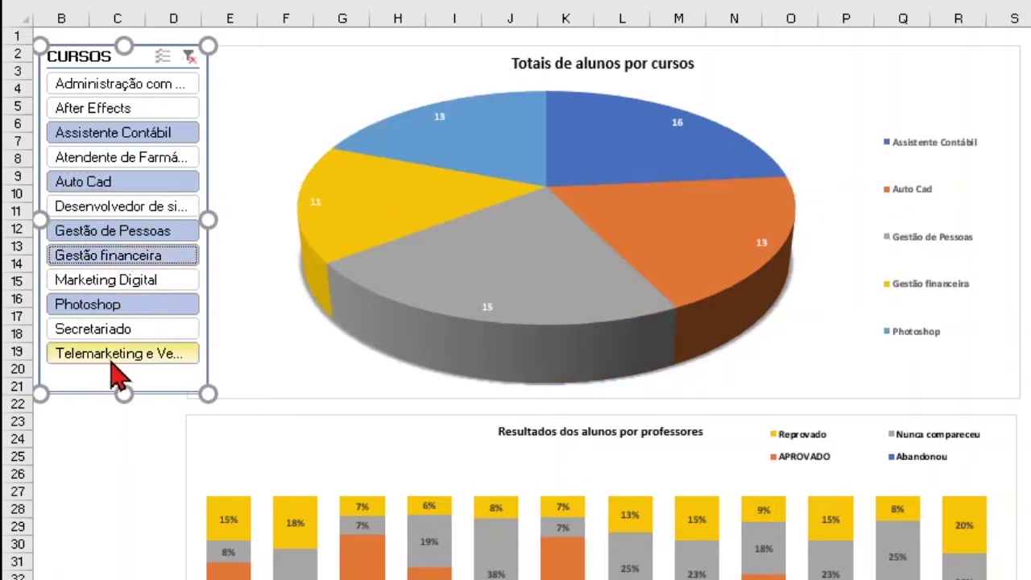
pyautogui.click(110, 357)
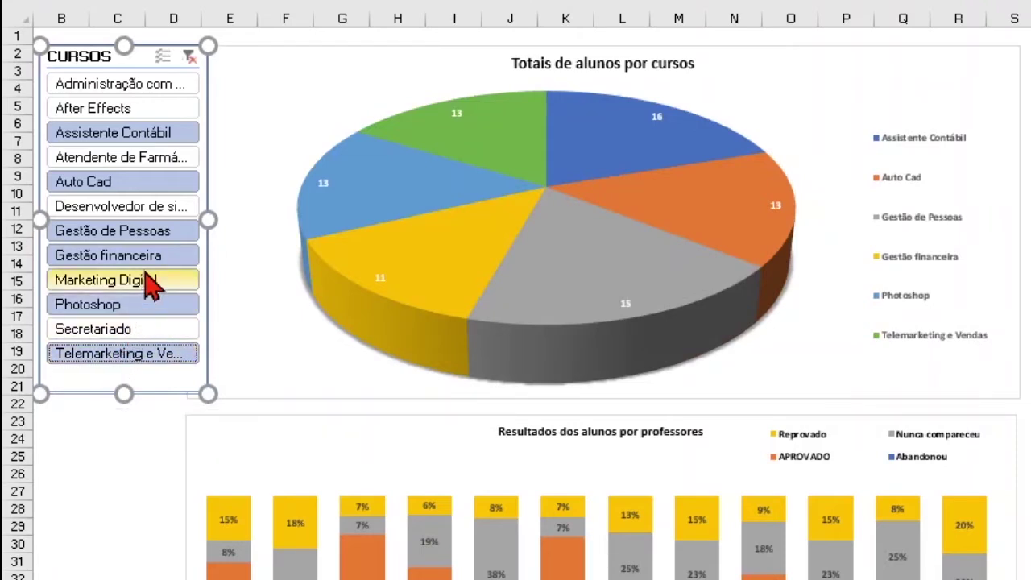
# Step: Turn on multiple selection in the CURSOS slicer, add After Effects, Atendente de Farmácia and Desenvolvedor de sites, and clear the filter
pyautogui.click(163, 57)
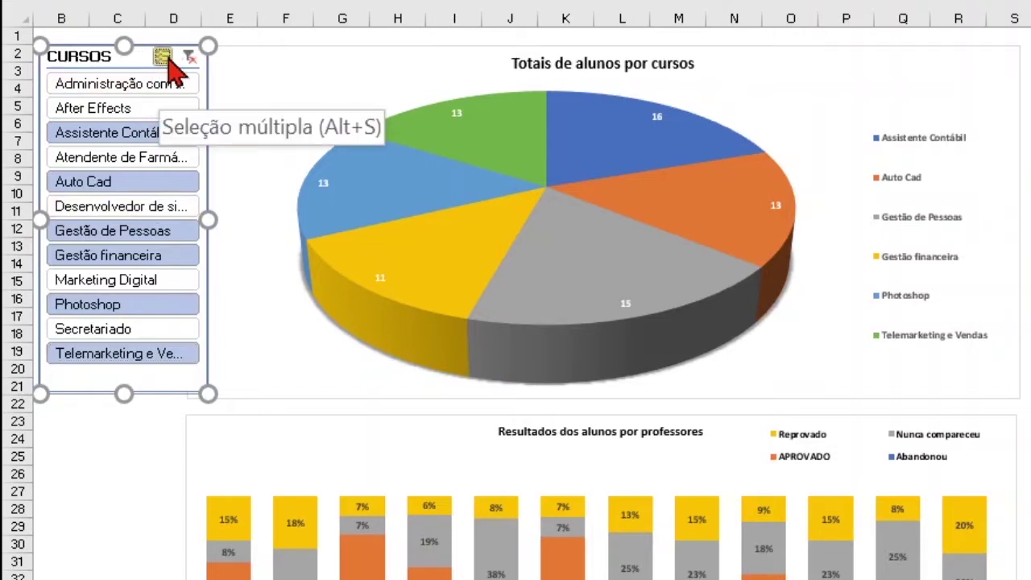
pyautogui.click(129, 108)
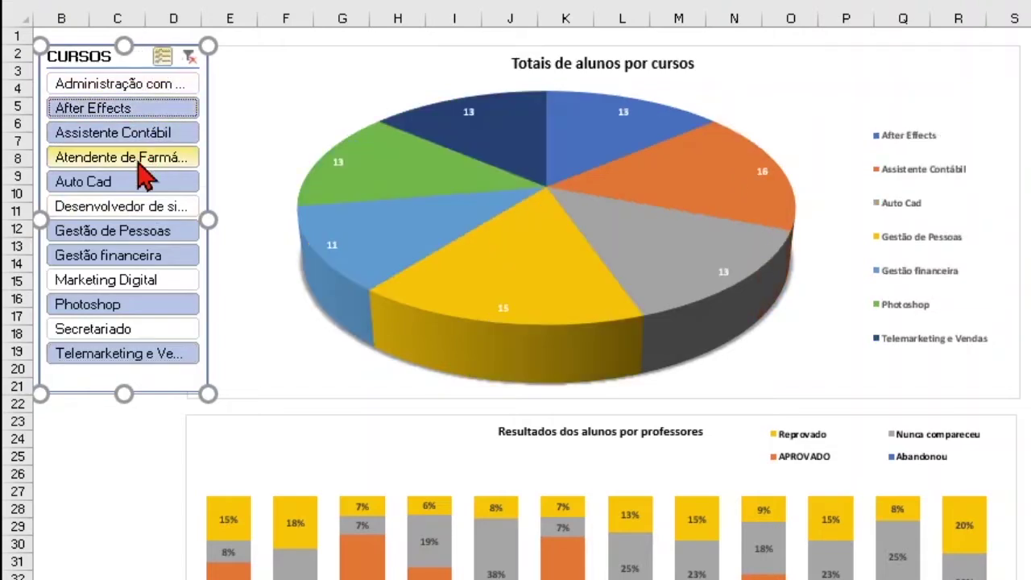
pyautogui.click(135, 158)
pyautogui.click(142, 211)
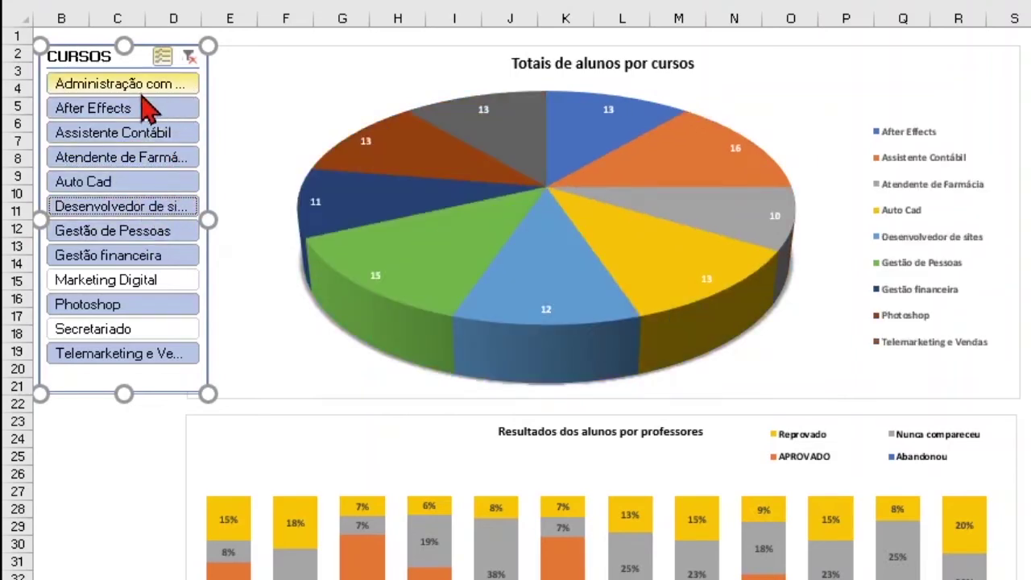
pyautogui.click(191, 58)
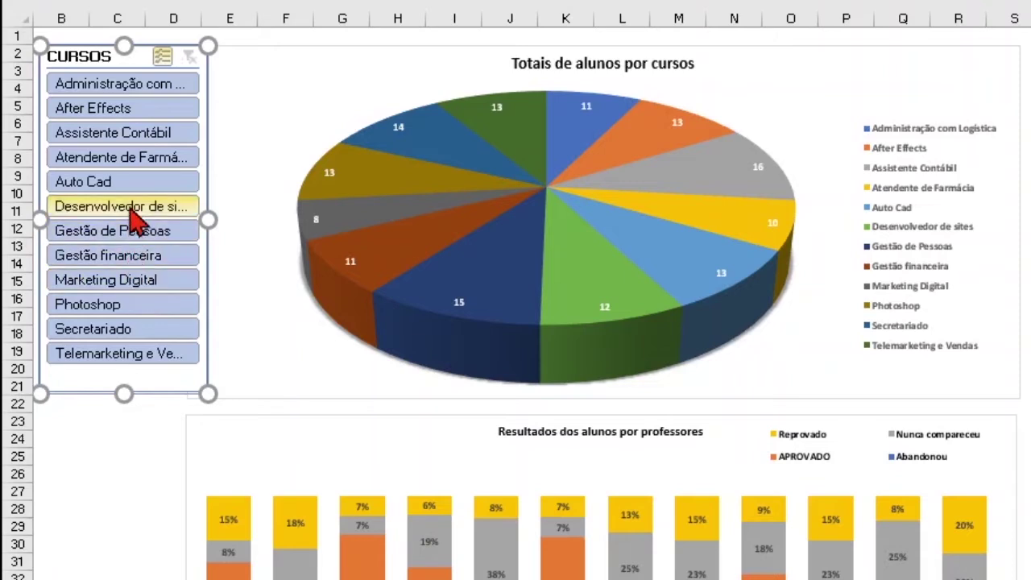
# Step: Turn off multiple selection and filter the CURSOS slicer to the consecutive courses from Assistente Contábil through Marketing Digital
pyautogui.click(163, 57)
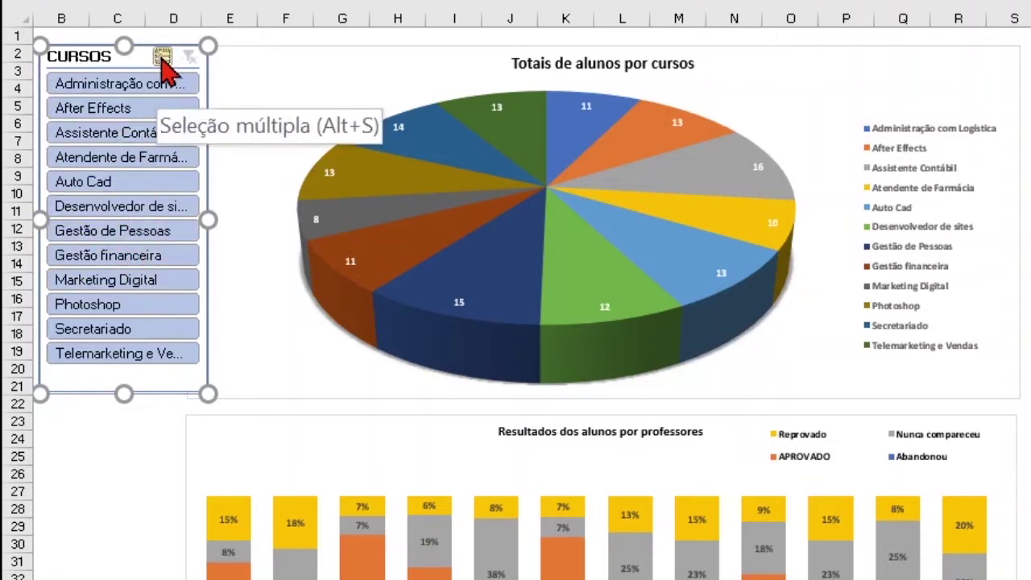
pyautogui.click(158, 131)
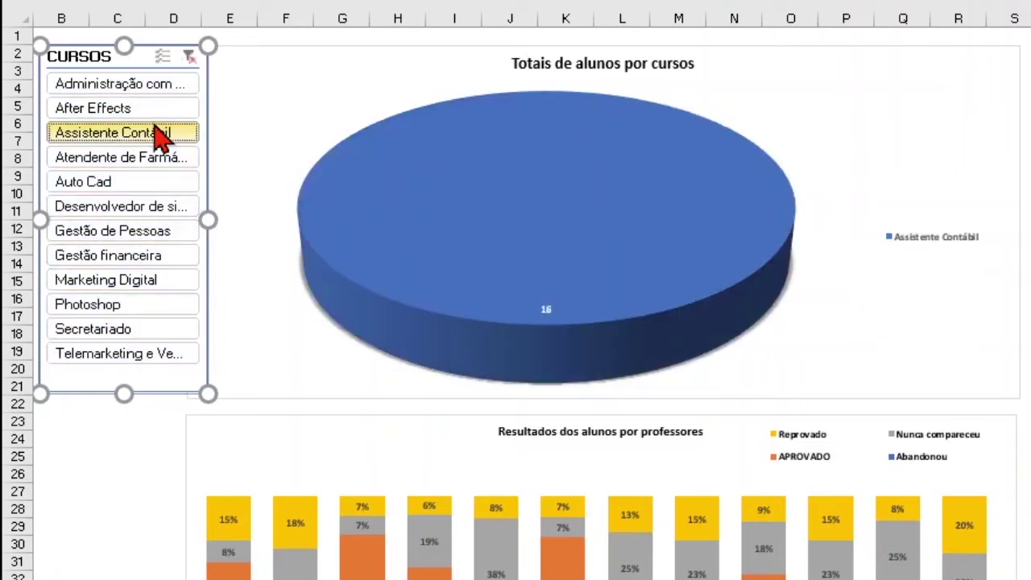
pyautogui.keyDown('shift'); pyautogui.click(138, 287); pyautogui.keyUp('shift')
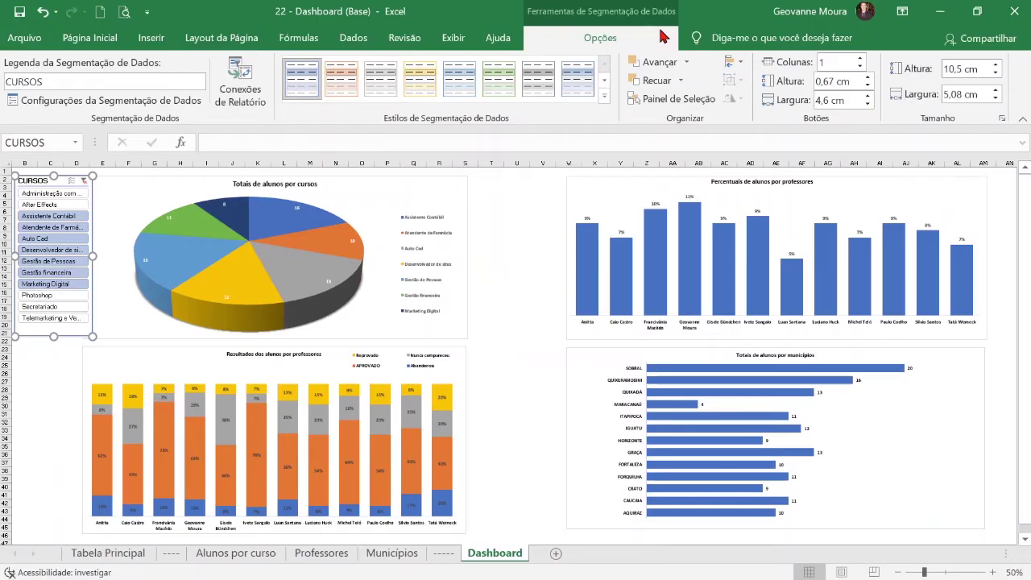
pyautogui.click(517, 211)
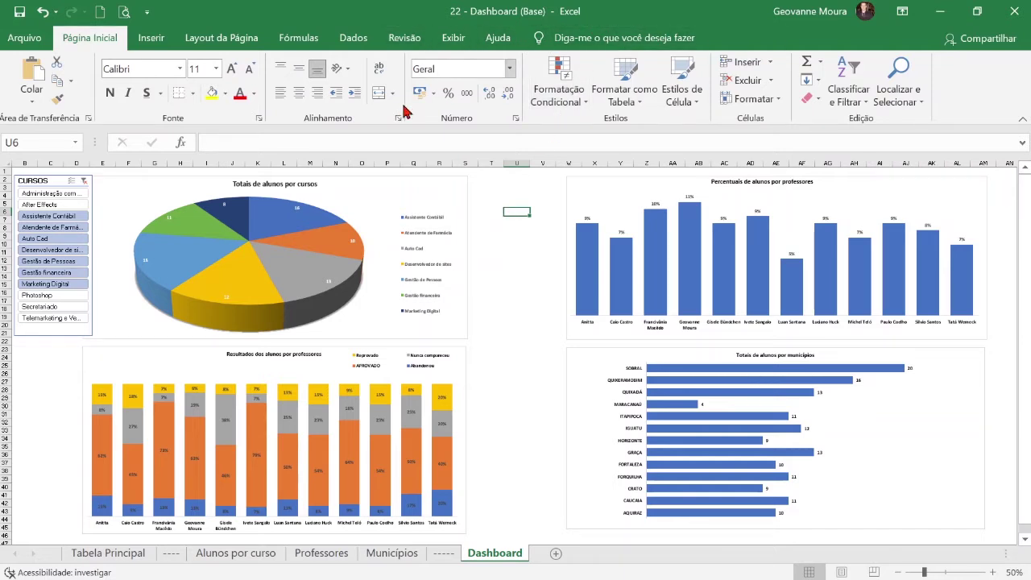
pyautogui.click(41, 180)
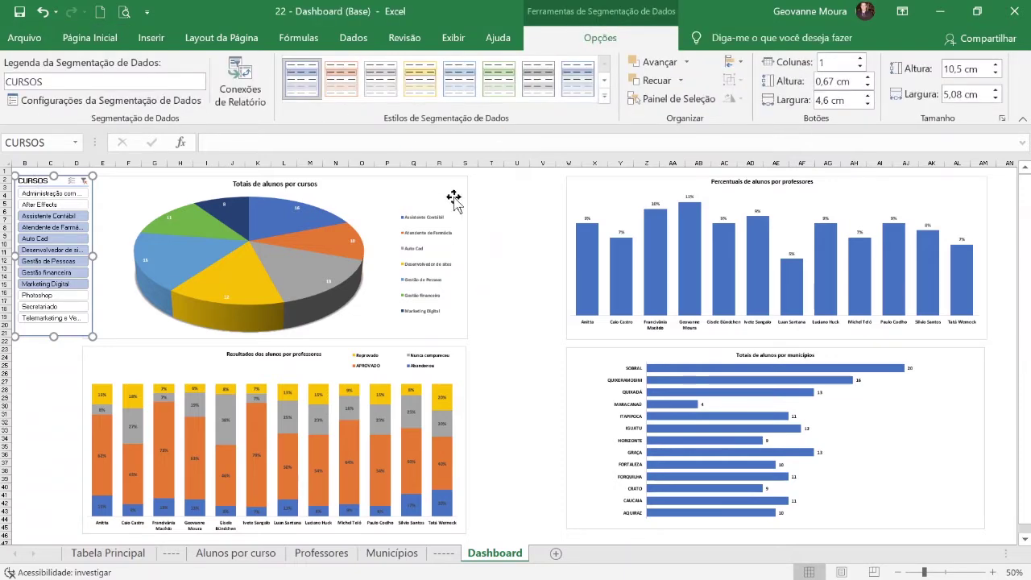
pyautogui.click(499, 239)
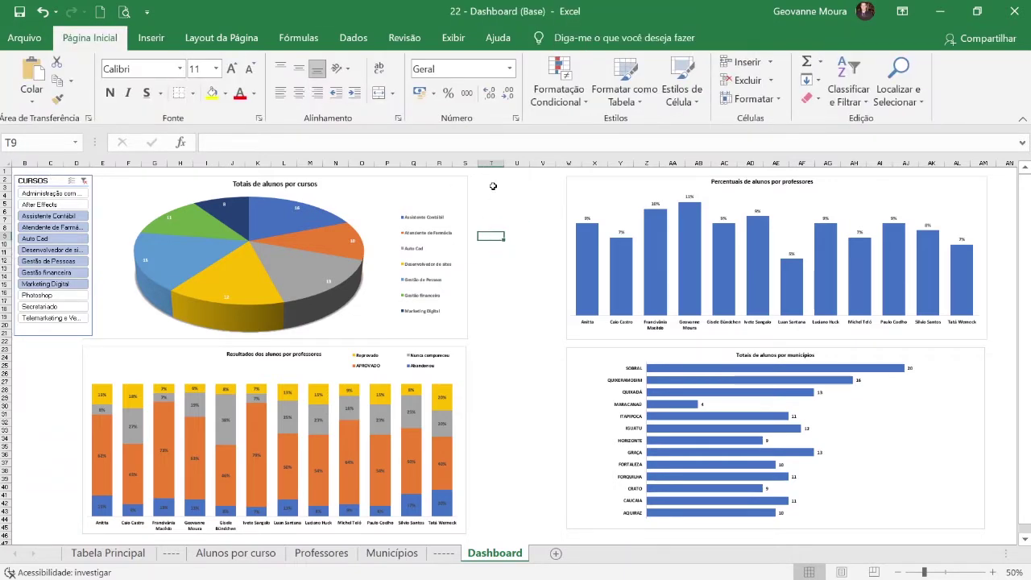
# Step: Connect the CURSOS slicer also to Tabela dinâmica5 (Municípios), Tabela dinâmica2 and Tabela dinâmica4 (Professores) in its report connections
pyautogui.click(38, 181)
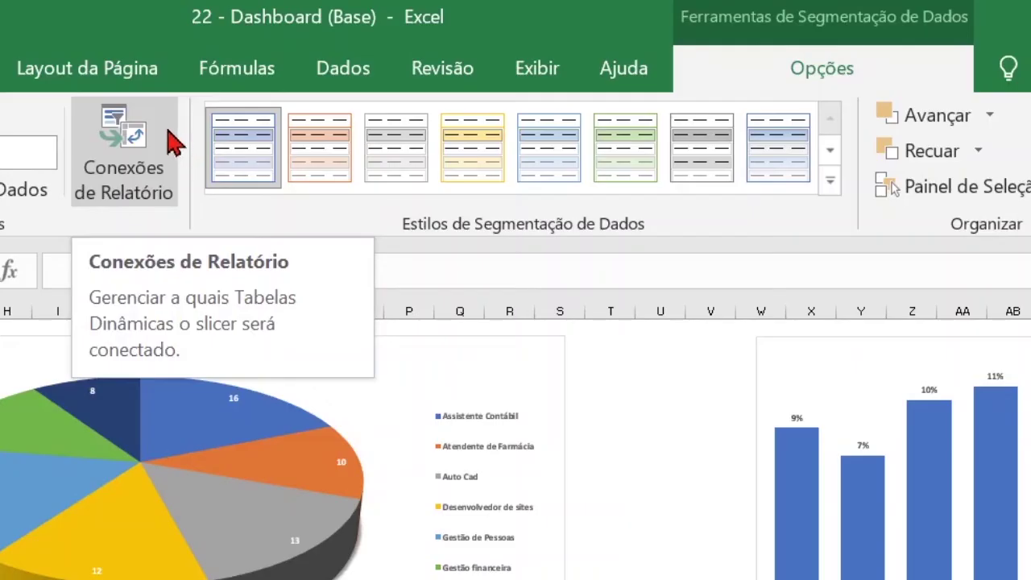
pyautogui.click(123, 174)
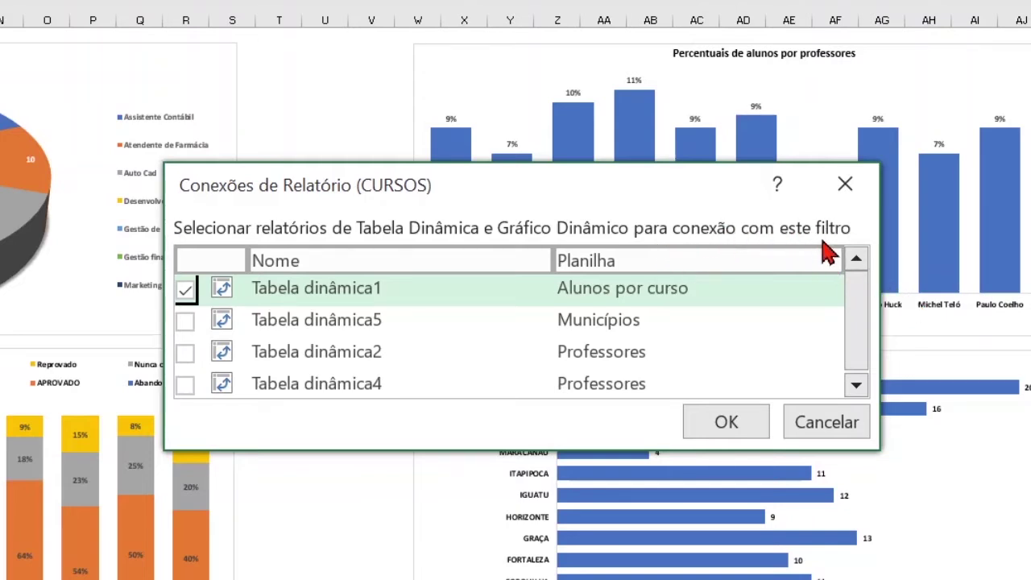
pyautogui.click(185, 320)
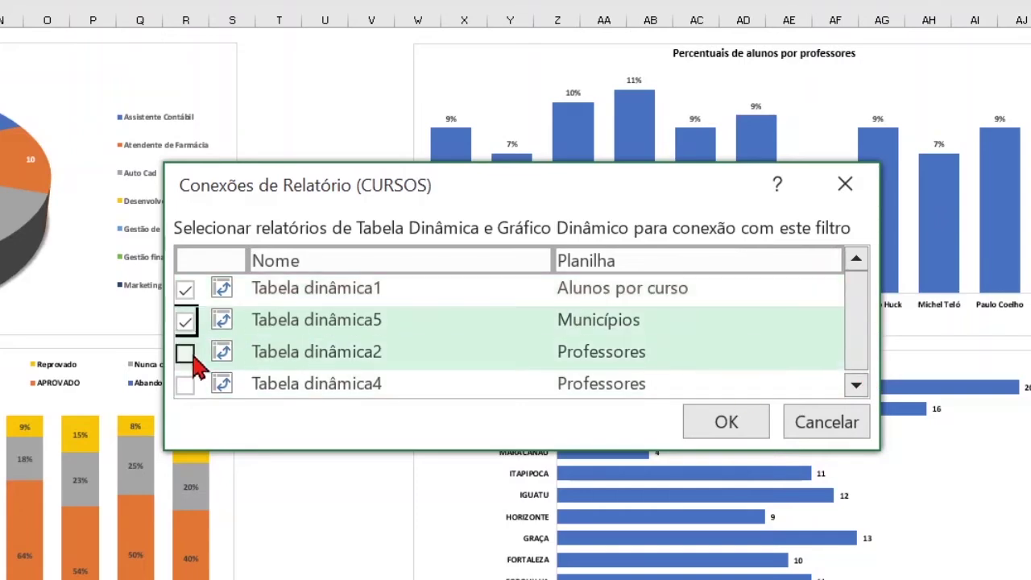
pyautogui.click(185, 352)
pyautogui.click(185, 384)
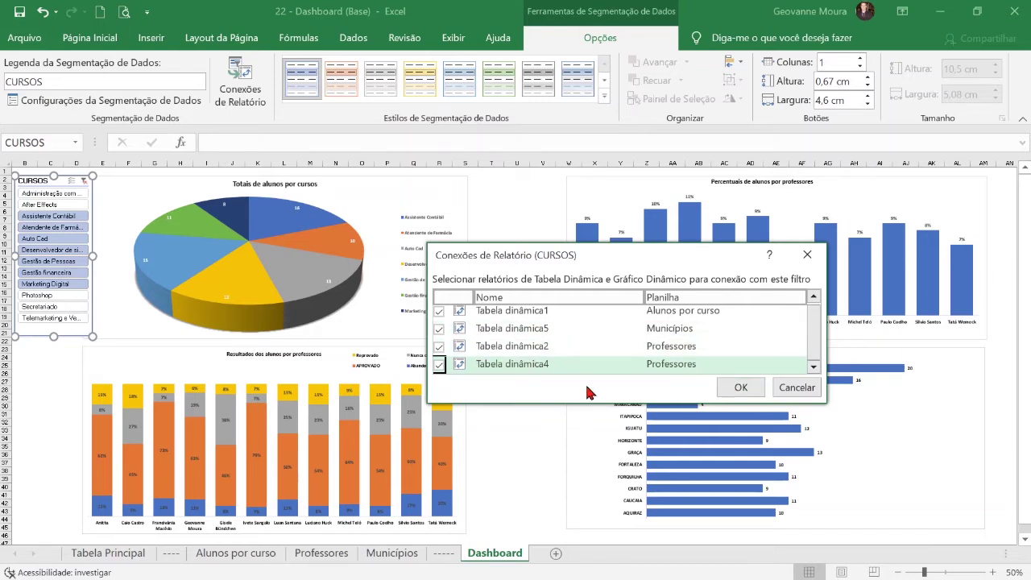
pyautogui.click(741, 388)
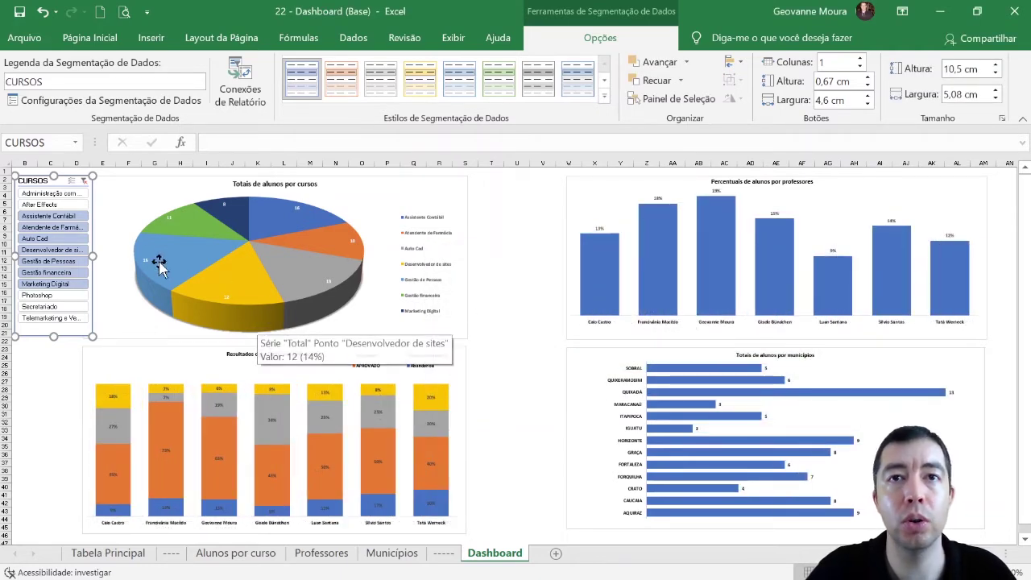
# Step: Test the connected slicer with Assistente Contábil, Auto Cad, Gestão de Pessoas, Marketing Digital and After Effects, and clear the filter
pyautogui.click(48, 216)
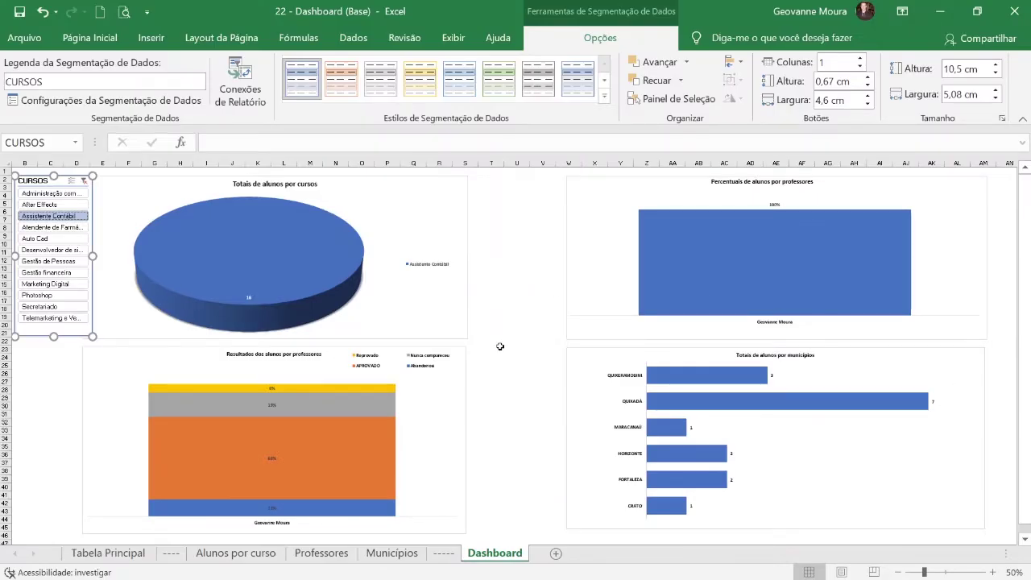
pyautogui.keyDown('ctrl'); pyautogui.click(24, 239); pyautogui.keyUp('ctrl')
pyautogui.keyDown('ctrl'); pyautogui.click(44, 263); pyautogui.keyUp('ctrl')
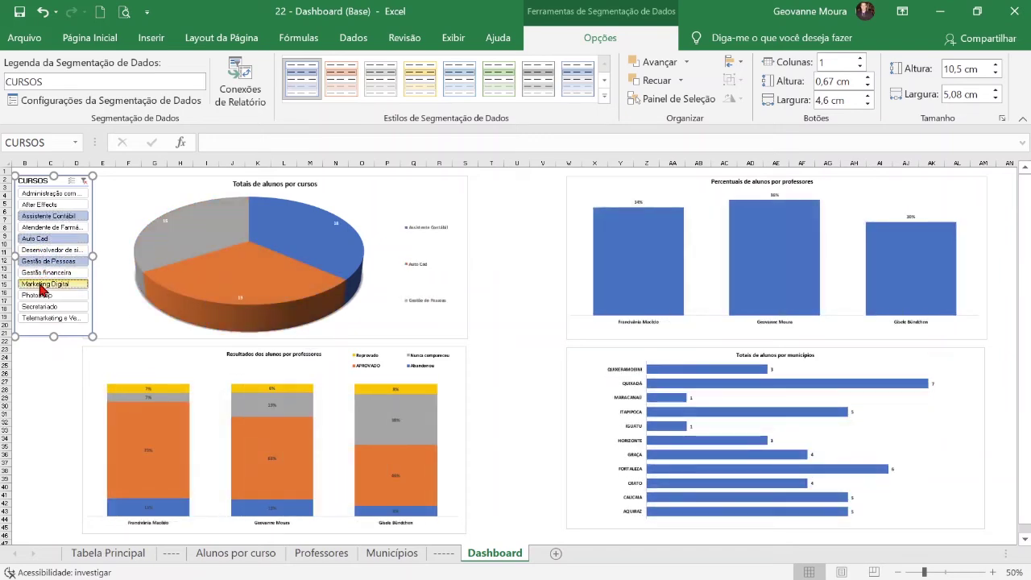
pyautogui.keyDown('ctrl'); pyautogui.click(42, 284); pyautogui.keyUp('ctrl')
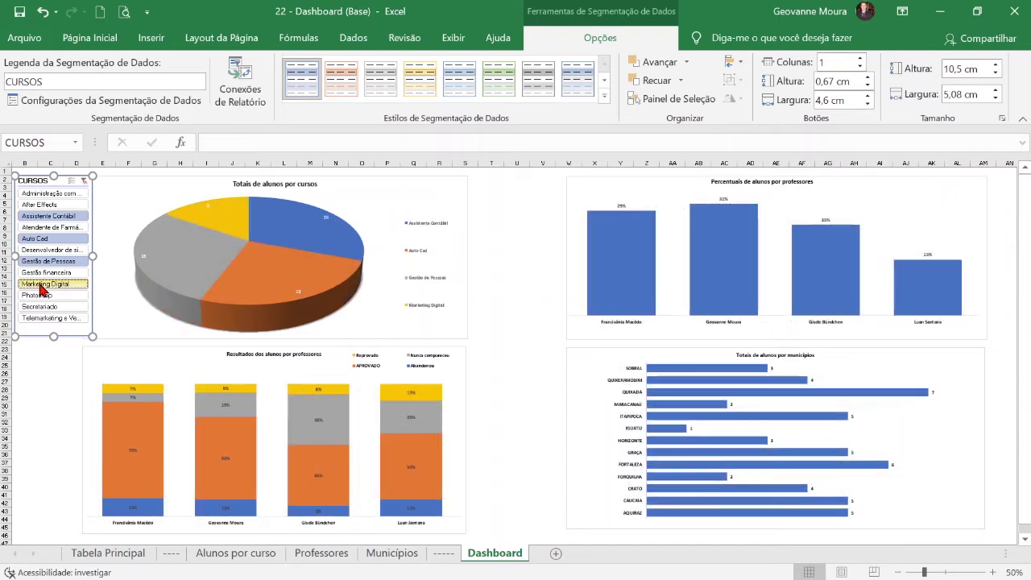
pyautogui.keyDown('ctrl'); pyautogui.click(51, 207); pyautogui.keyUp('ctrl')
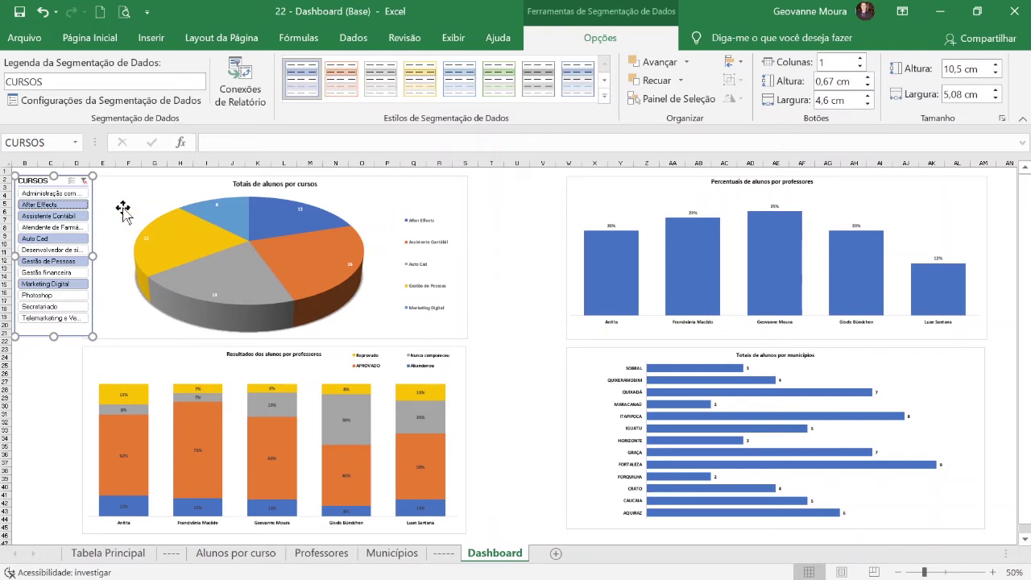
pyautogui.click(85, 185)
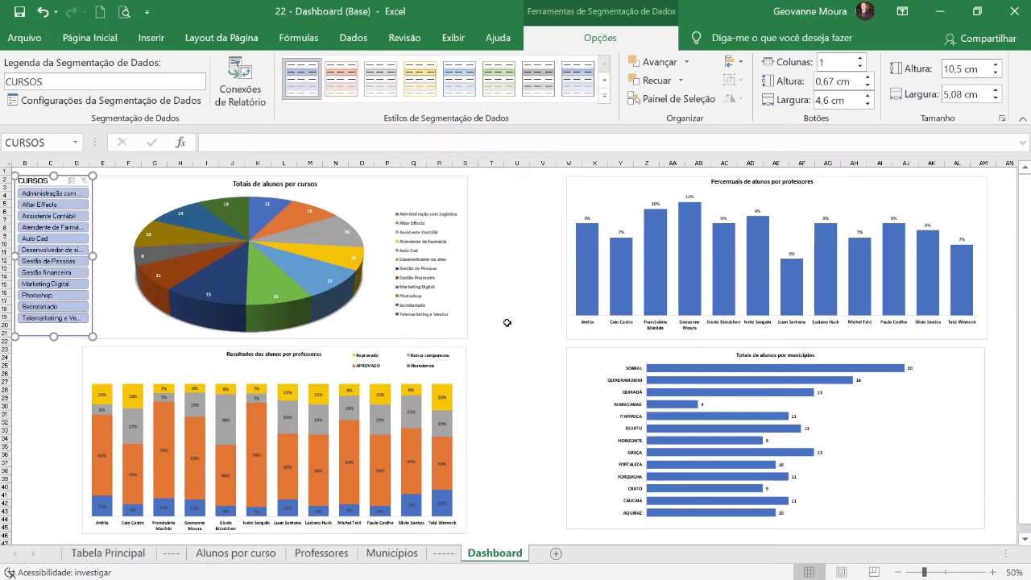
# Step: Insert a slicer for the PROFESSORES field from the Percentuais de alunos por professores chart
pyautogui.click(507, 323)
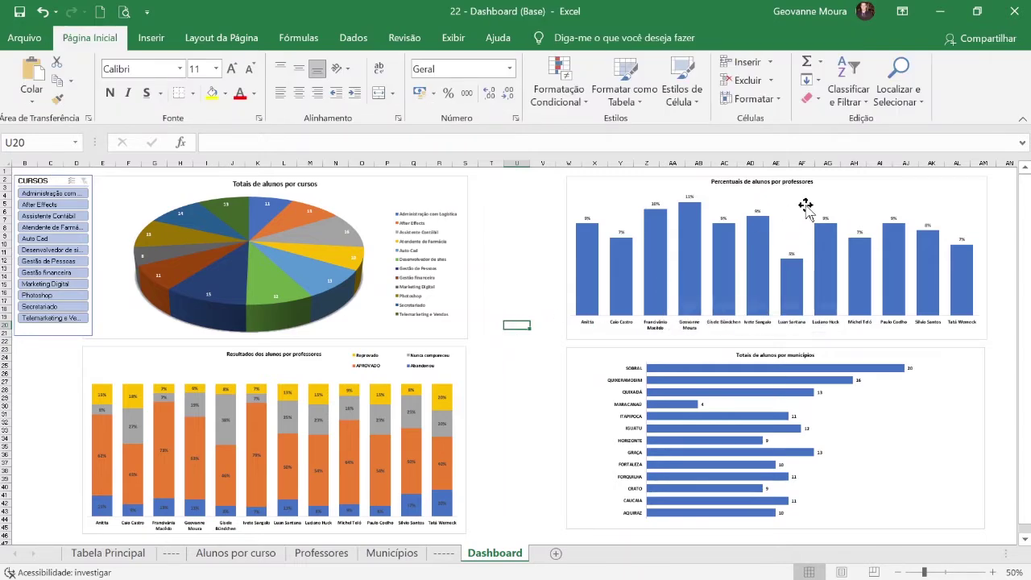
pyautogui.click(952, 199)
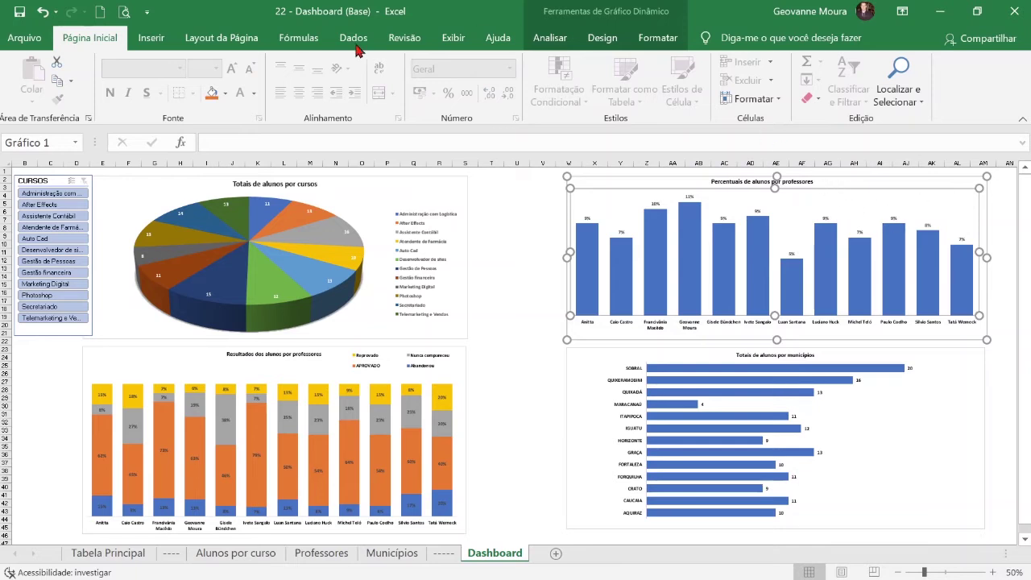
pyautogui.click(146, 40)
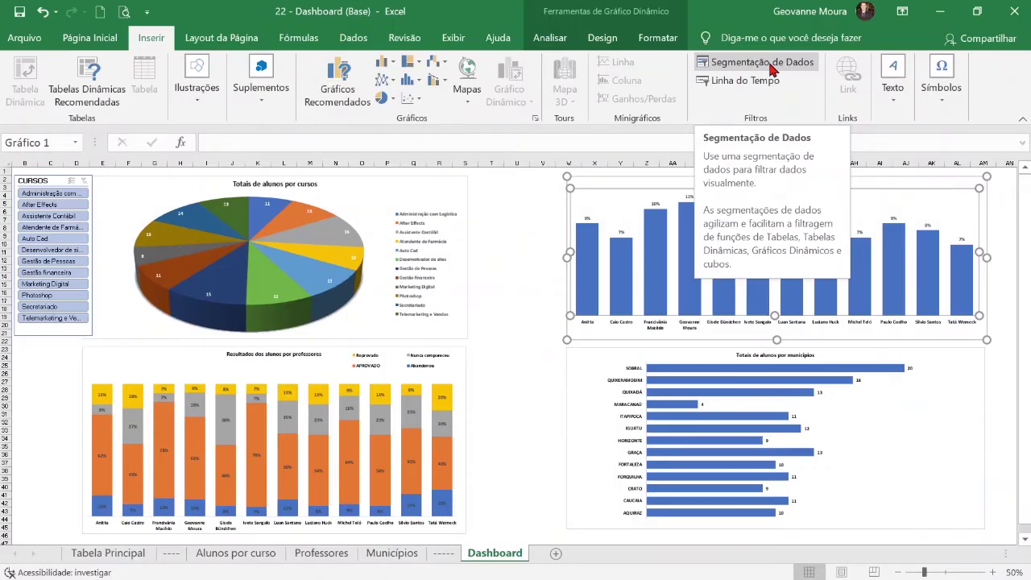
pyautogui.click(772, 69)
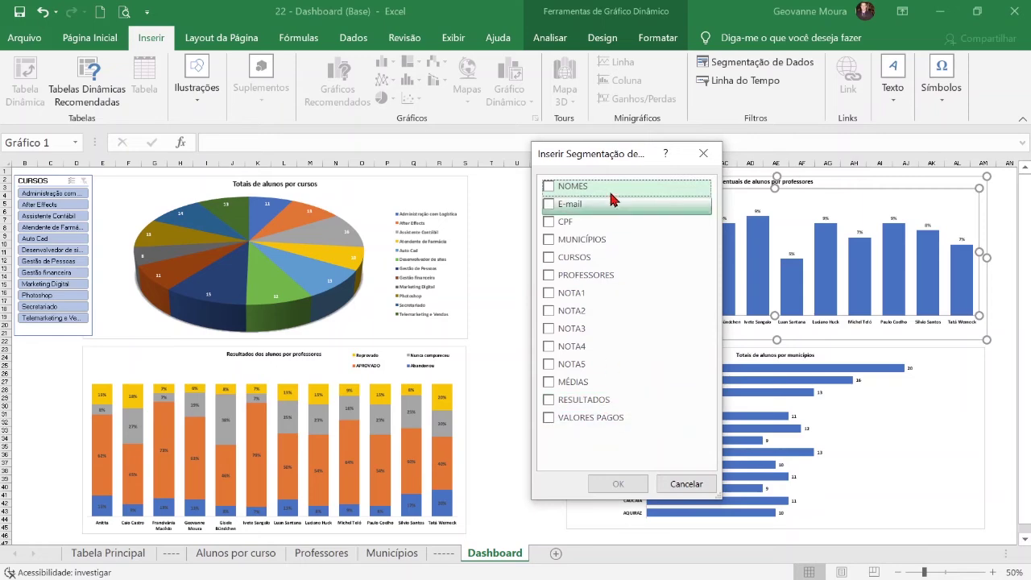
pyautogui.moveTo(626, 157); pyautogui.dragTo(484, 160)
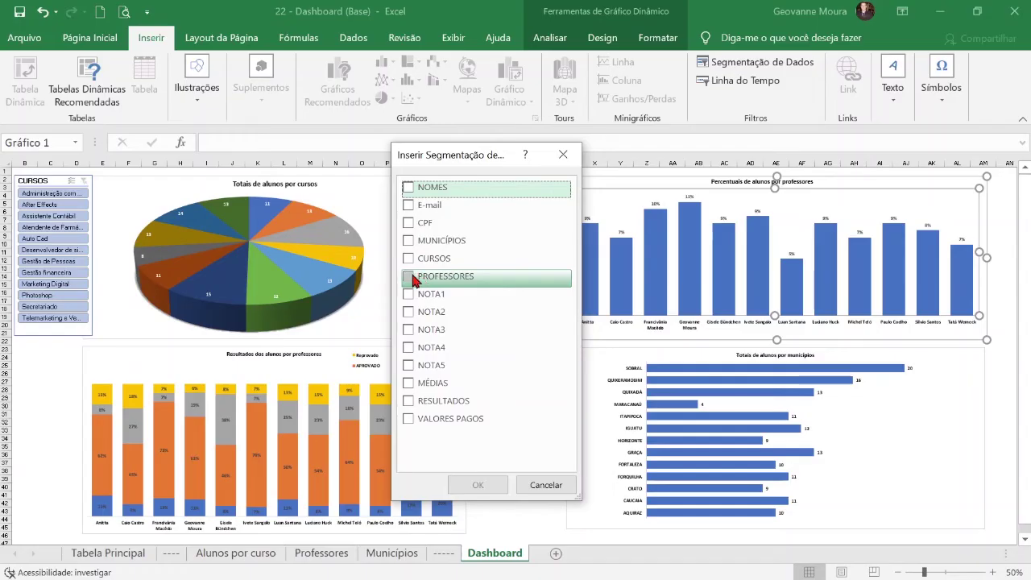
pyautogui.click(159, 224)
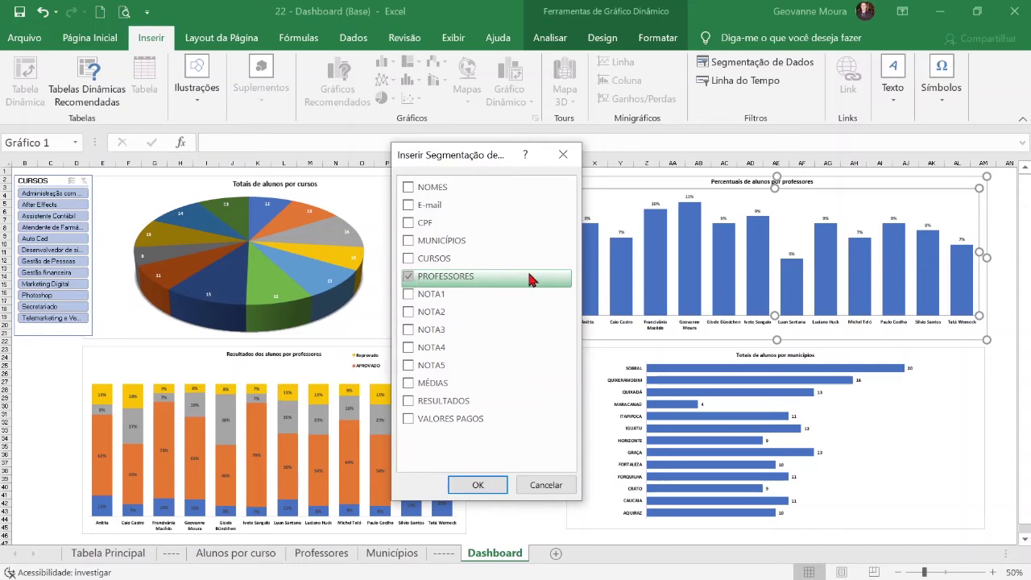
pyautogui.click(478, 486)
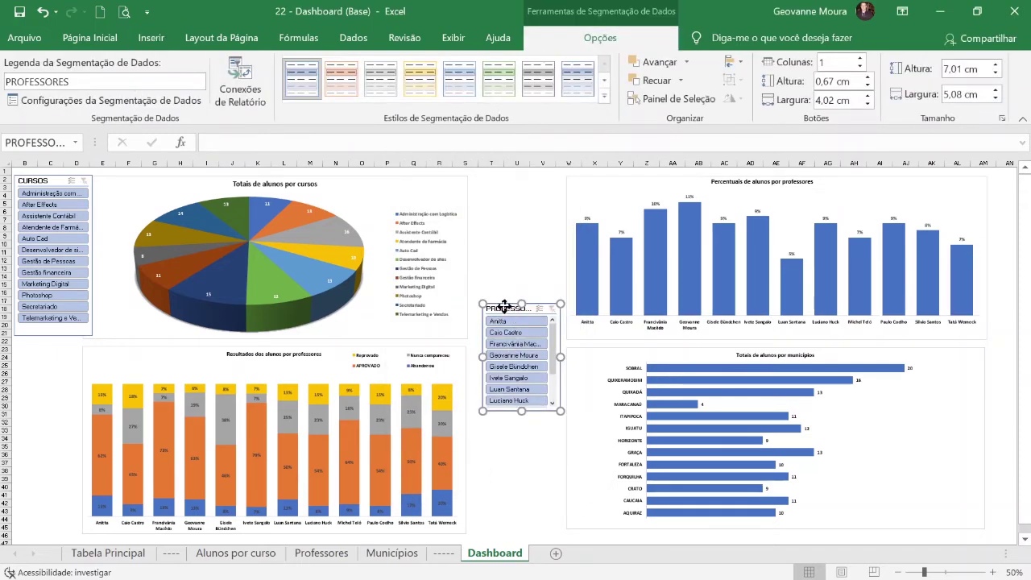
# Step: Place the PROFESSORES slicer between the two upper charts and resize it to about 10.32 cm high and 5.86 cm wide
pyautogui.moveTo(504, 305); pyautogui.dragTo(501, 178)
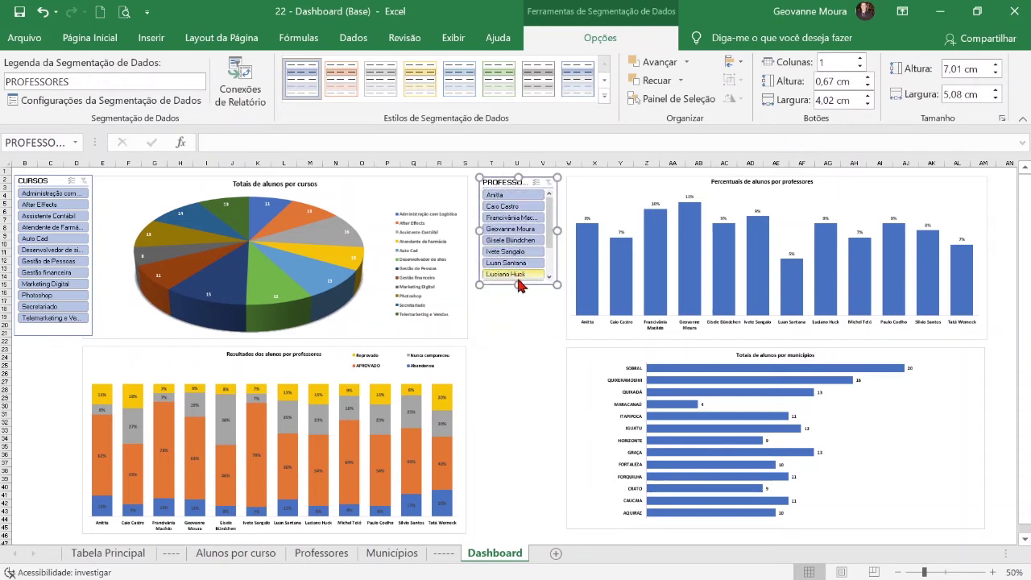
pyautogui.moveTo(519, 285); pyautogui.dragTo(517, 335)
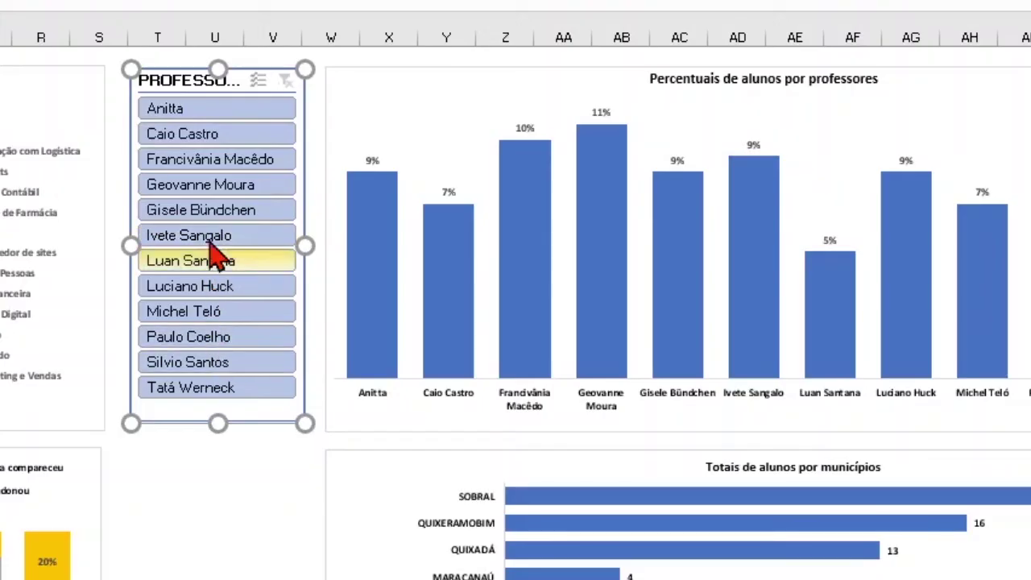
pyautogui.moveTo(129, 244); pyautogui.dragTo(119, 244)
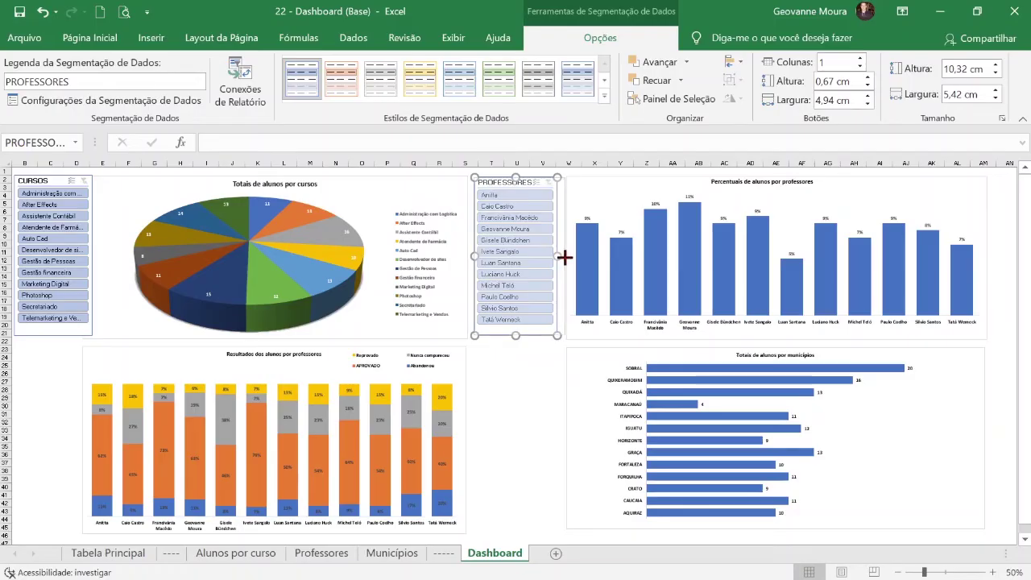
pyautogui.moveTo(565, 256); pyautogui.dragTo(563, 256)
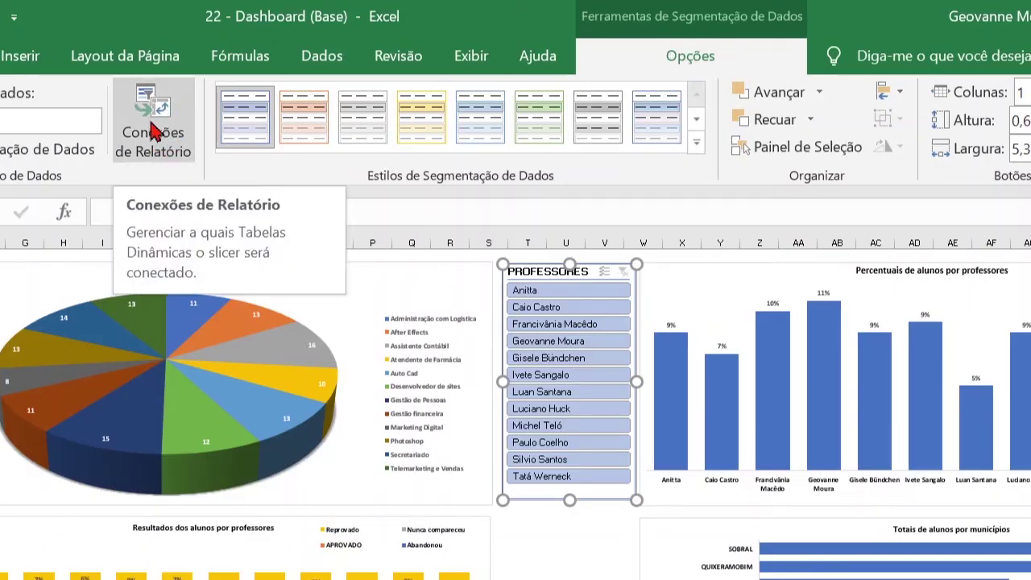
# Step: Connect the PROFESSORES slicer also to Tabela dinâmica1 (Alunos por curso), Tabela dinâmica5 (Municípios) and Tabela dinâmica4 (Professores) in its report connections
pyautogui.click(152, 134)
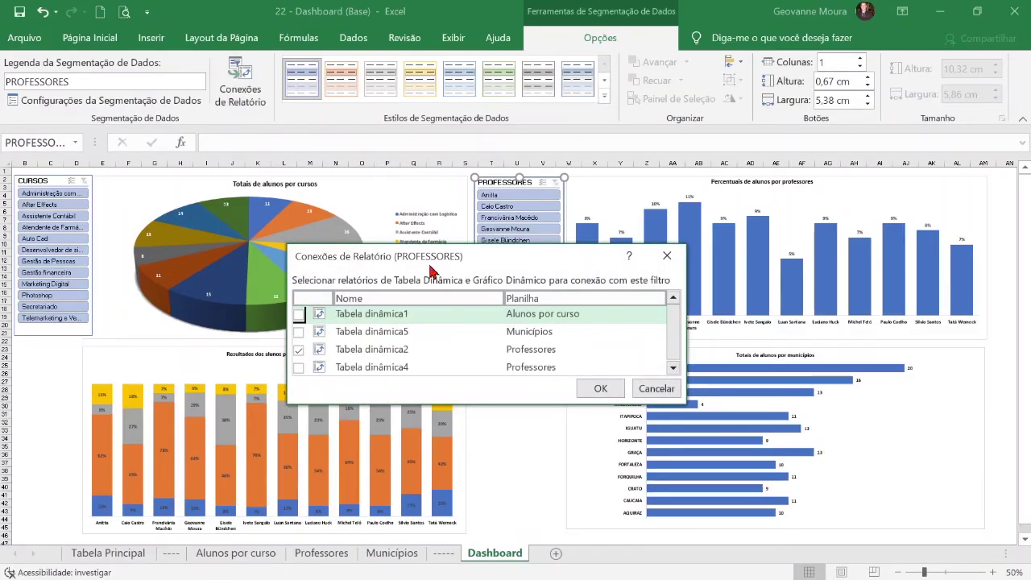
pyautogui.moveTo(503, 259); pyautogui.dragTo(505, 343)
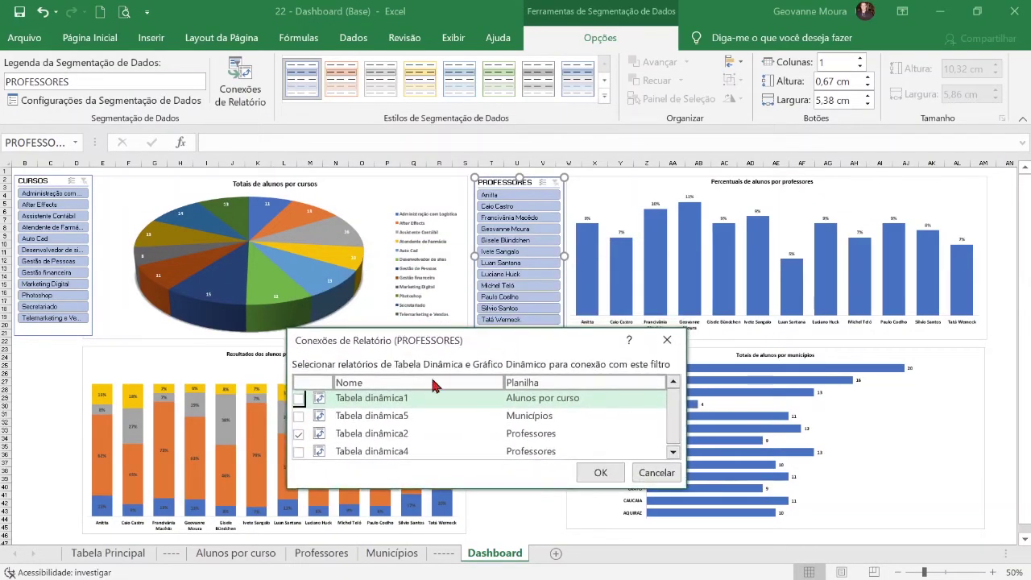
pyautogui.click(299, 399)
pyautogui.click(299, 415)
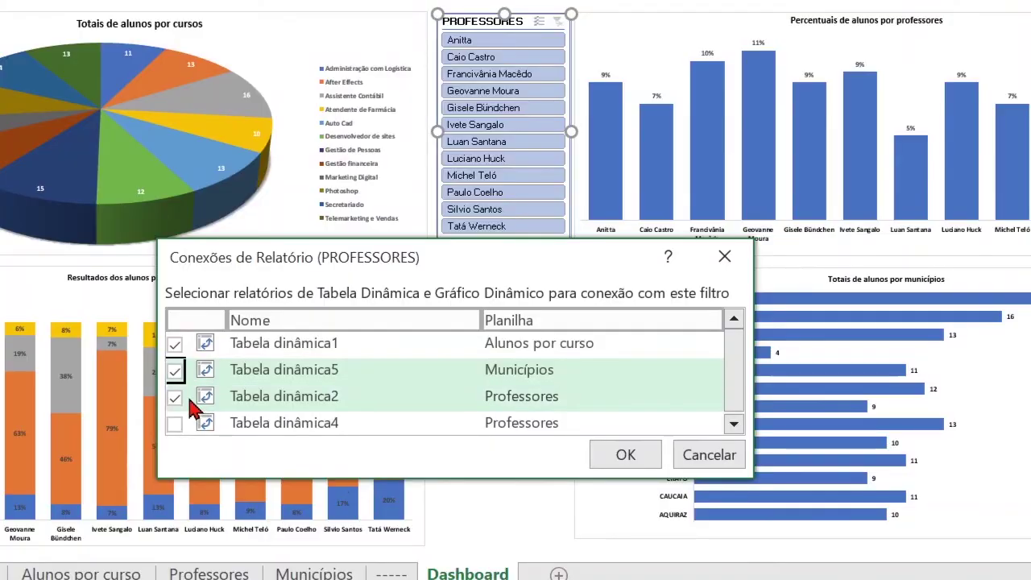
pyautogui.click(298, 451)
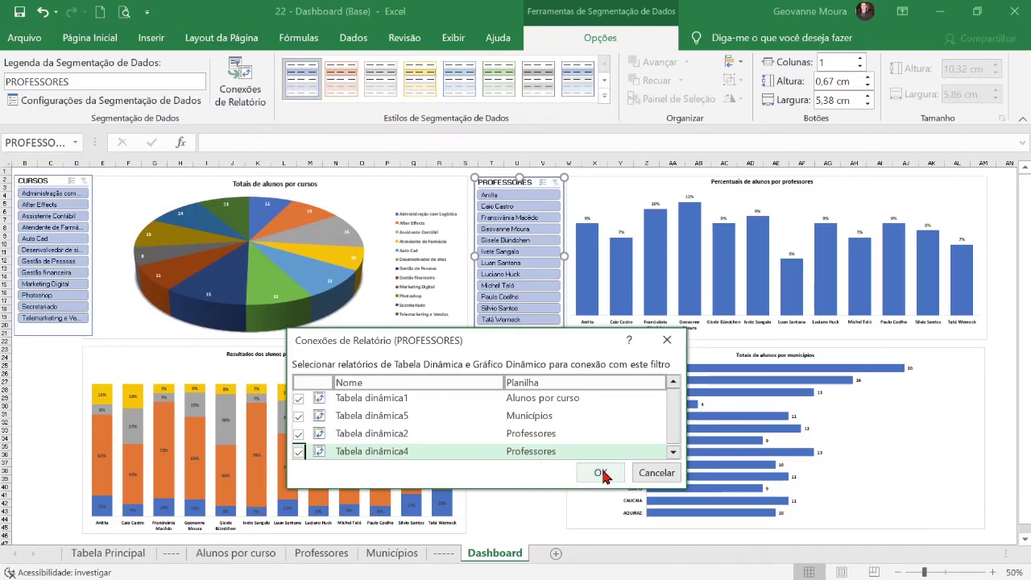
pyautogui.click(601, 473)
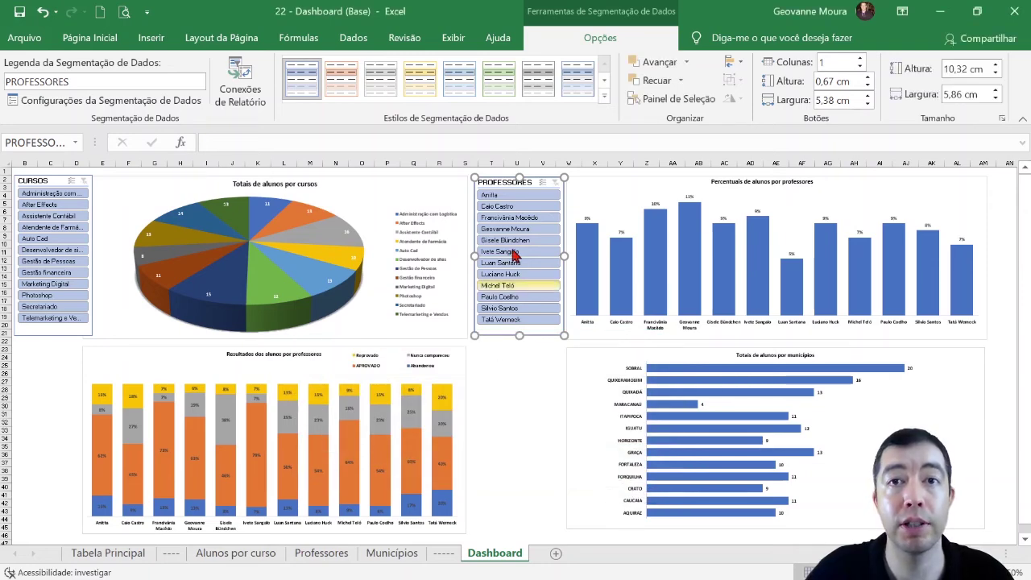
# Step: Test the PROFESSORES slicer by filtering to the third and fifth listed professors together, and clear the filter
pyautogui.click(516, 218)
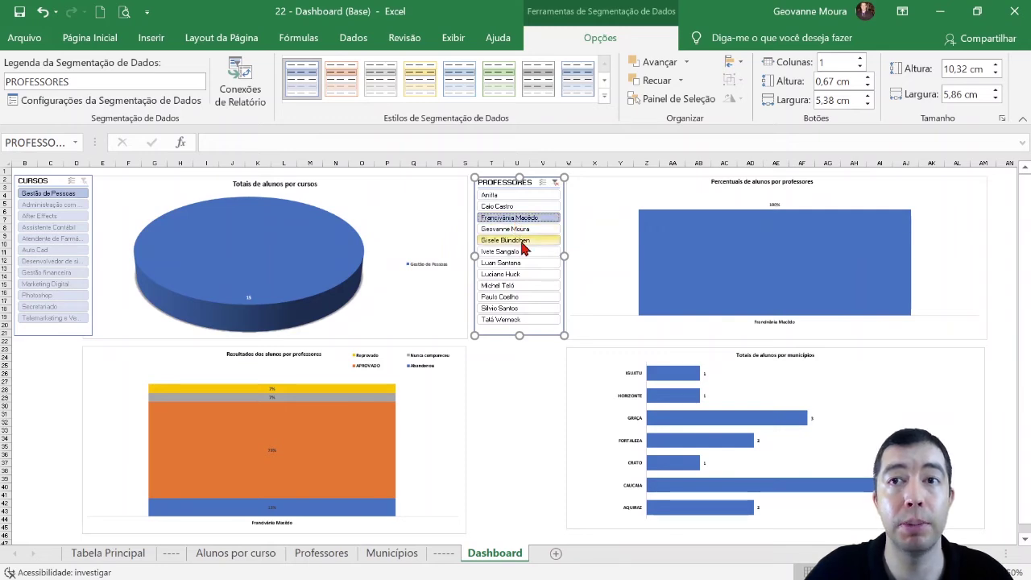
pyautogui.keyDown('ctrl'); pyautogui.click(522, 241); pyautogui.keyUp('ctrl')
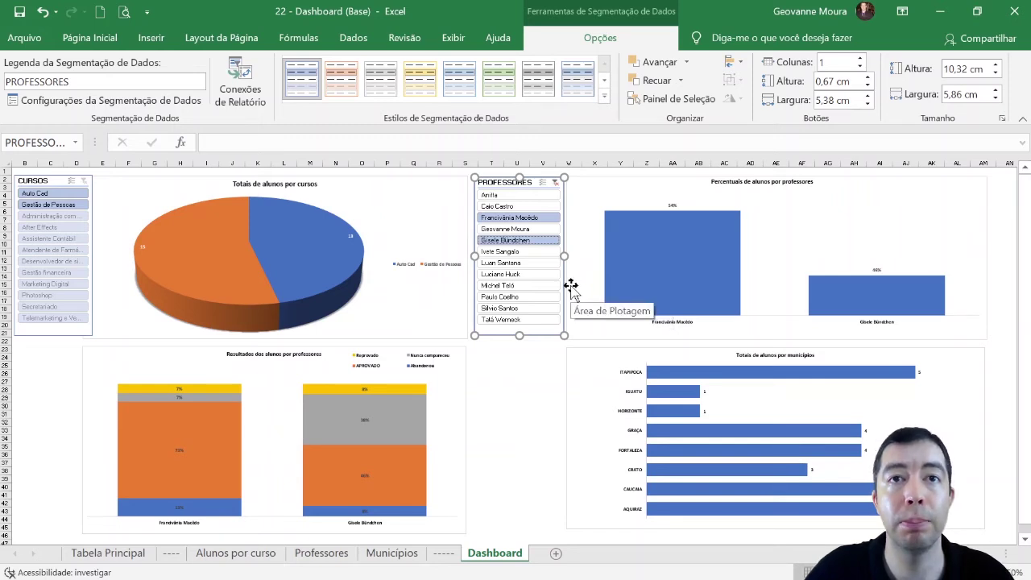
pyautogui.click(557, 190)
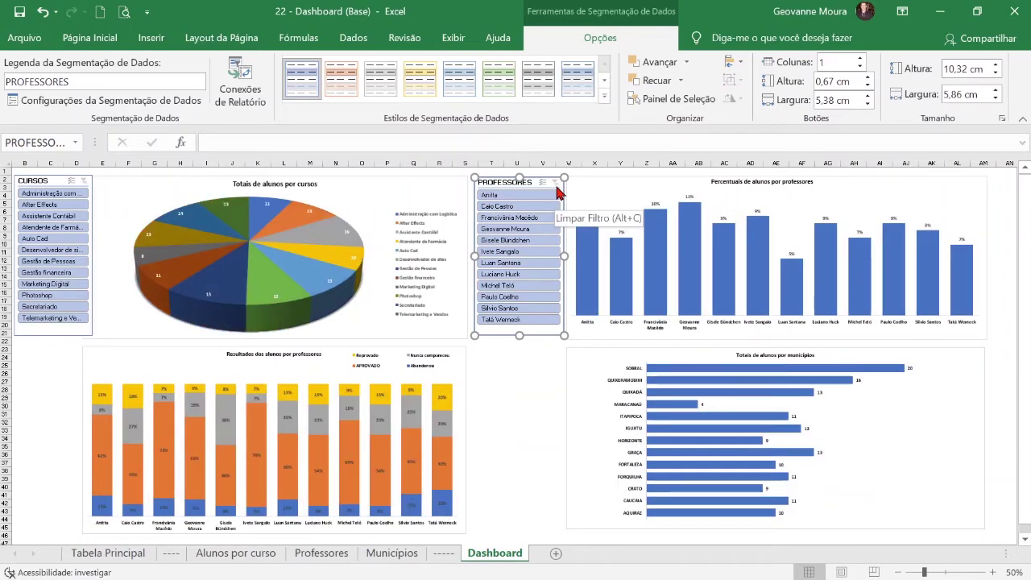
# Step: Insert a RESULTADOS slicer from the Resultados dos alunos por professores chart and place it below the CURSOS slicer
pyautogui.click(187, 361)
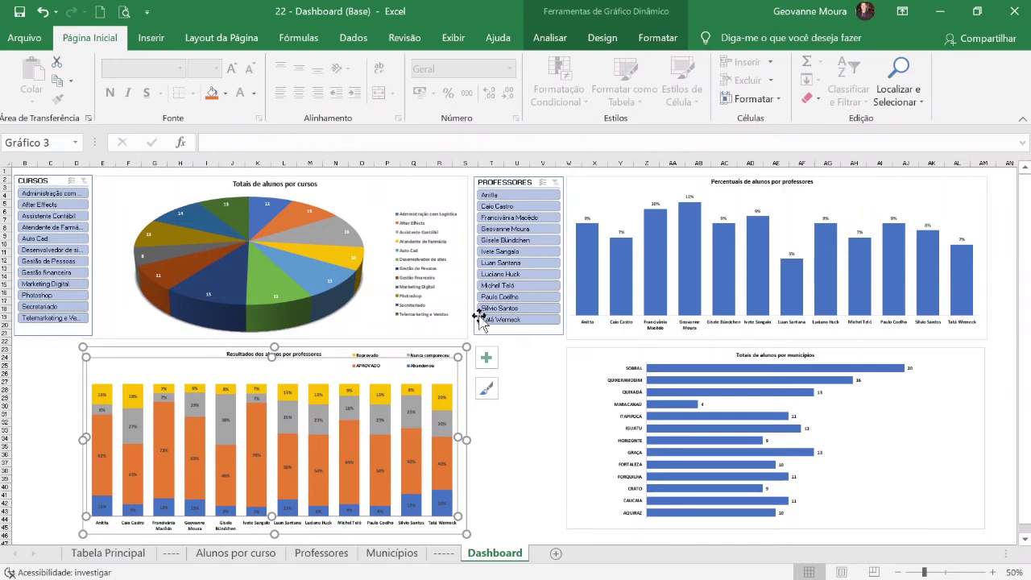
pyautogui.click(149, 39)
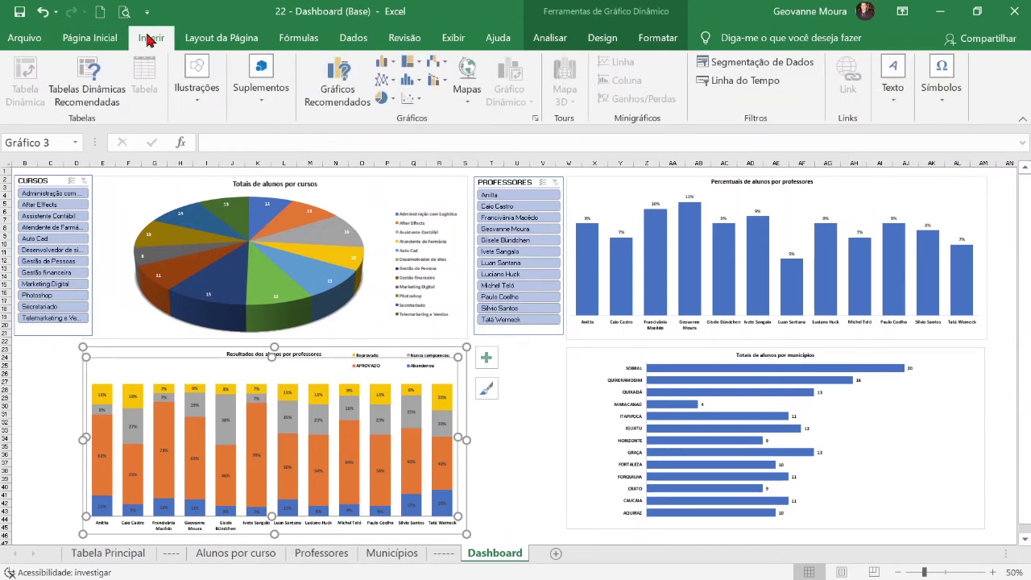
pyautogui.click(757, 64)
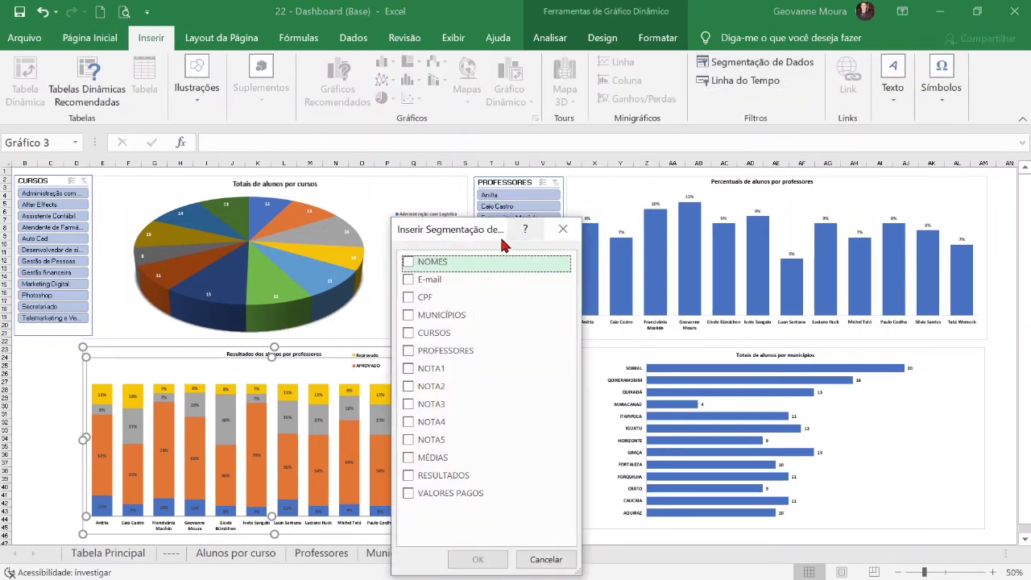
pyautogui.moveTo(475, 233); pyautogui.dragTo(547, 169)
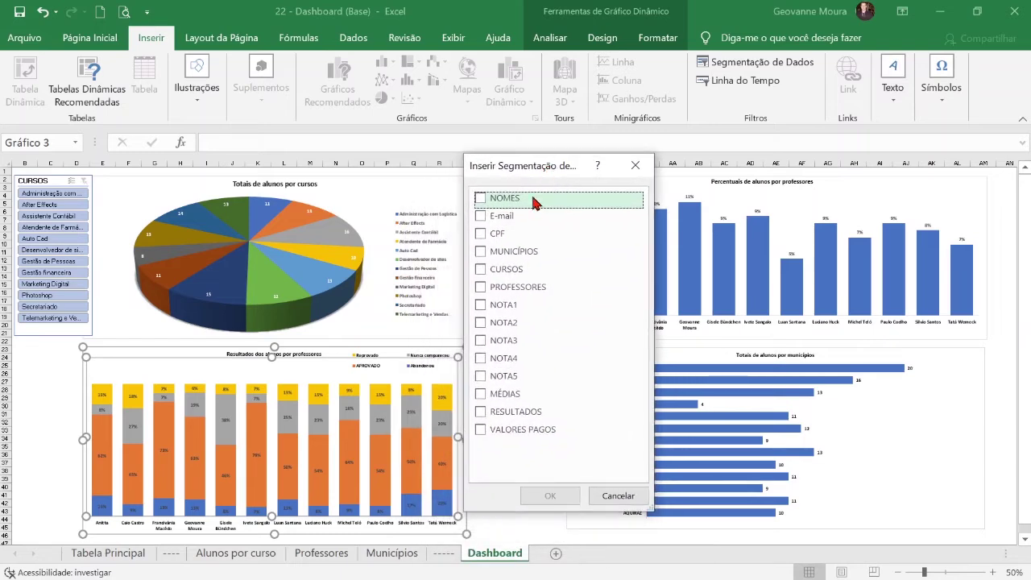
pyautogui.click(481, 413)
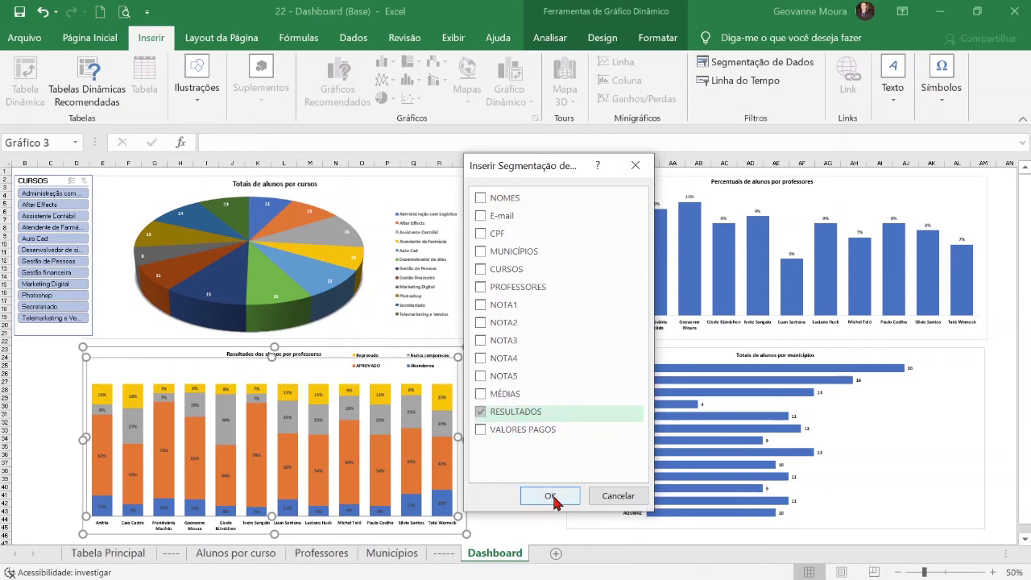
pyautogui.click(549, 496)
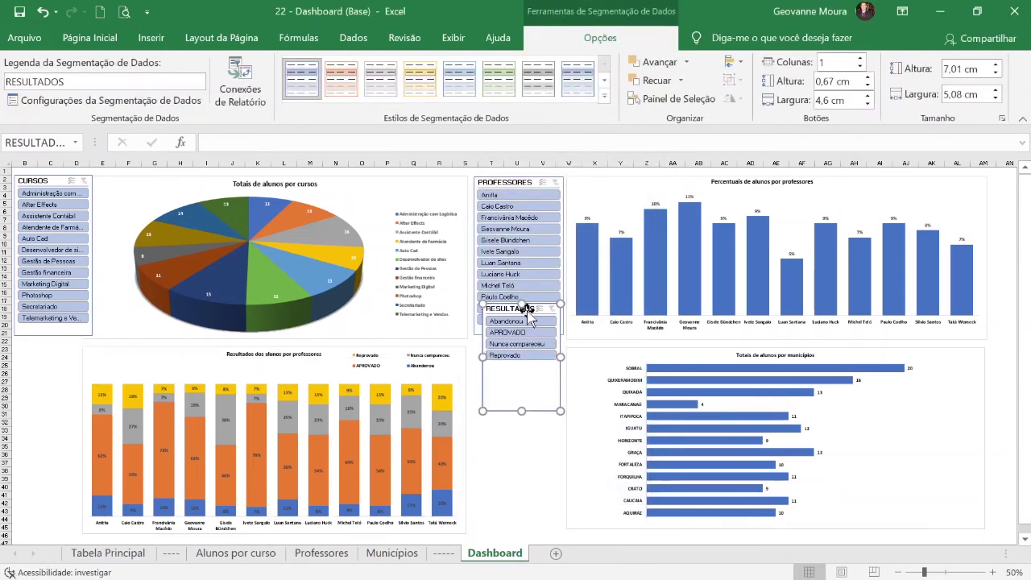
pyautogui.moveTo(509, 310); pyautogui.dragTo(36, 355)
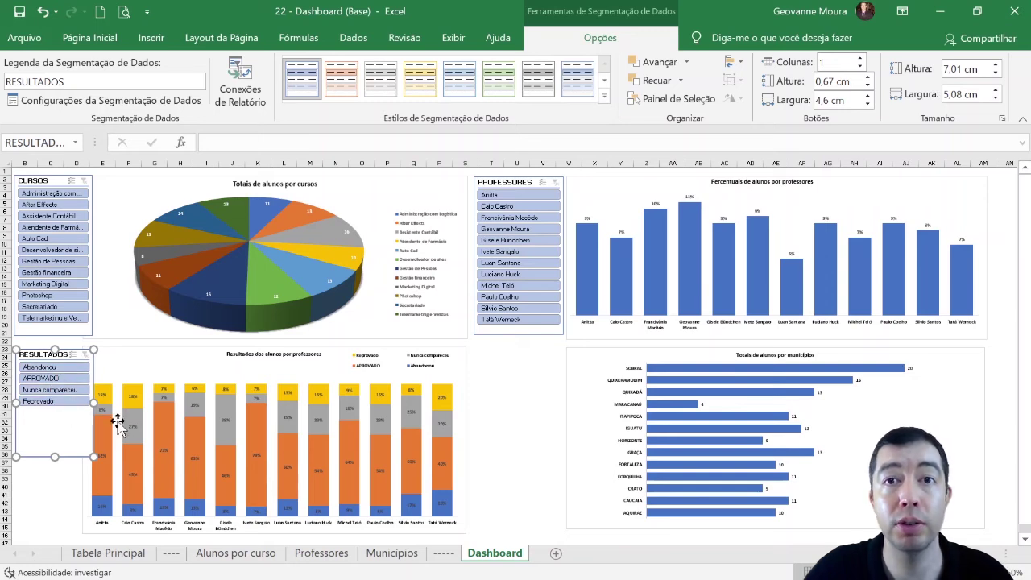
# Step: Filter the RESULTADOS slicer to APROVADO and connect it also to Tabela dinâmica1, Tabela dinâmica5 and Tabela dinâmica2
pyautogui.moveTo(113, 461)
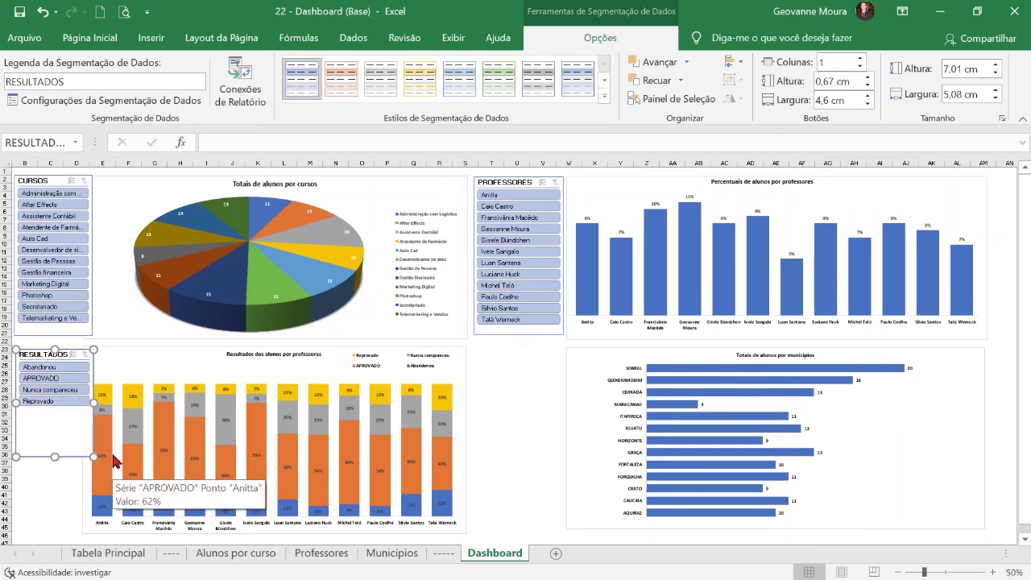
pyautogui.click(48, 378)
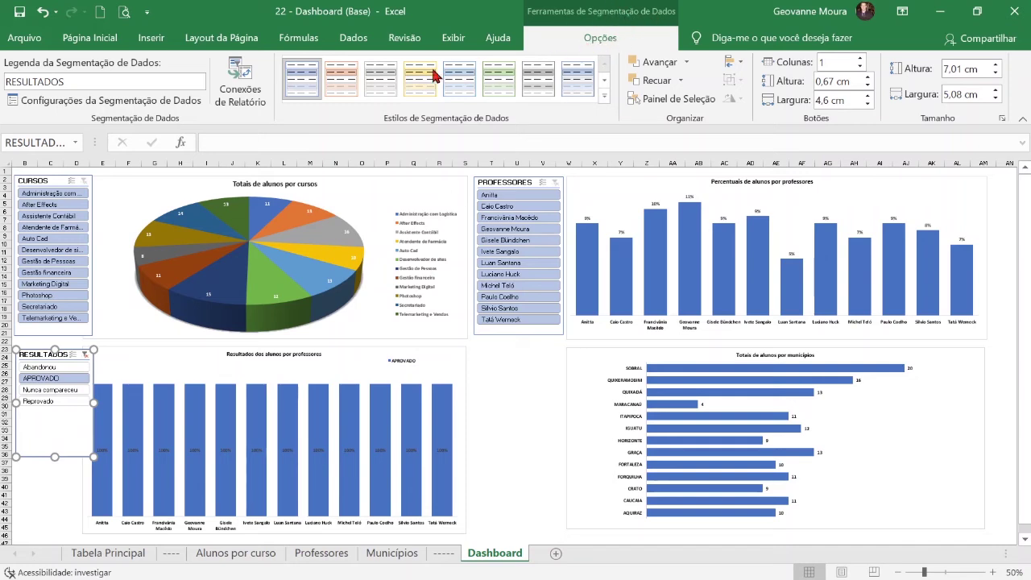
pyautogui.click(246, 97)
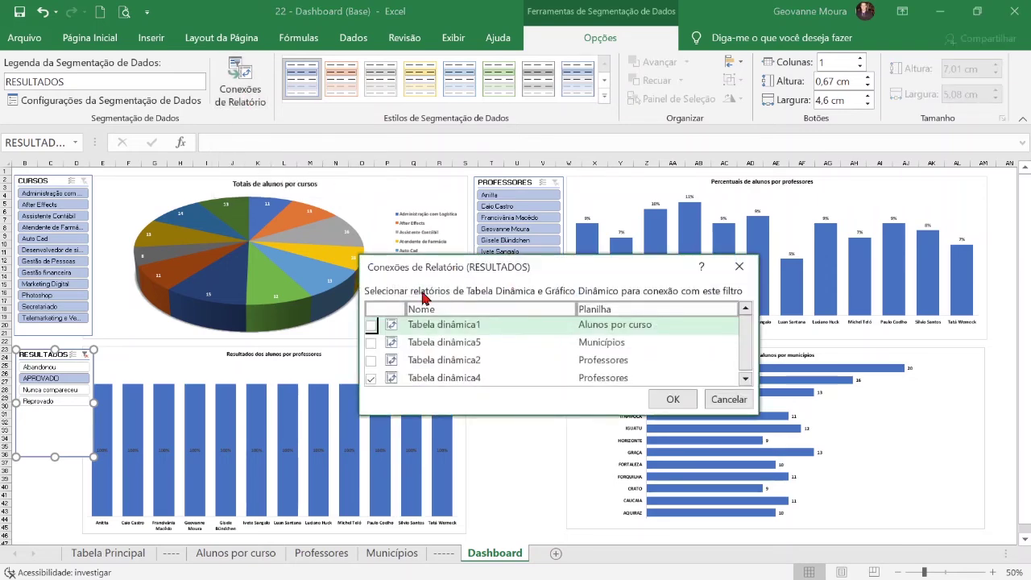
pyautogui.click(370, 326)
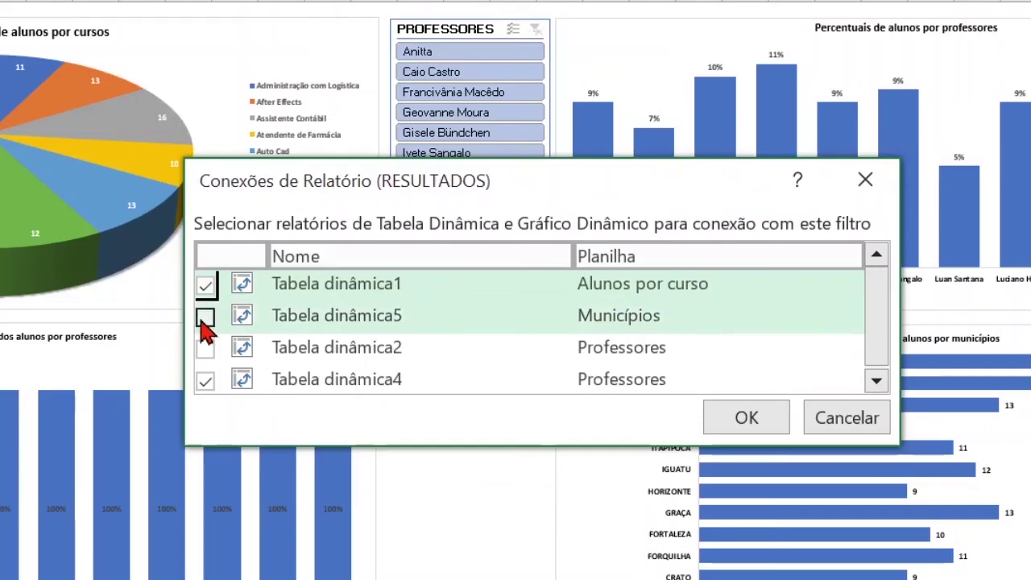
pyautogui.click(370, 342)
pyautogui.click(371, 360)
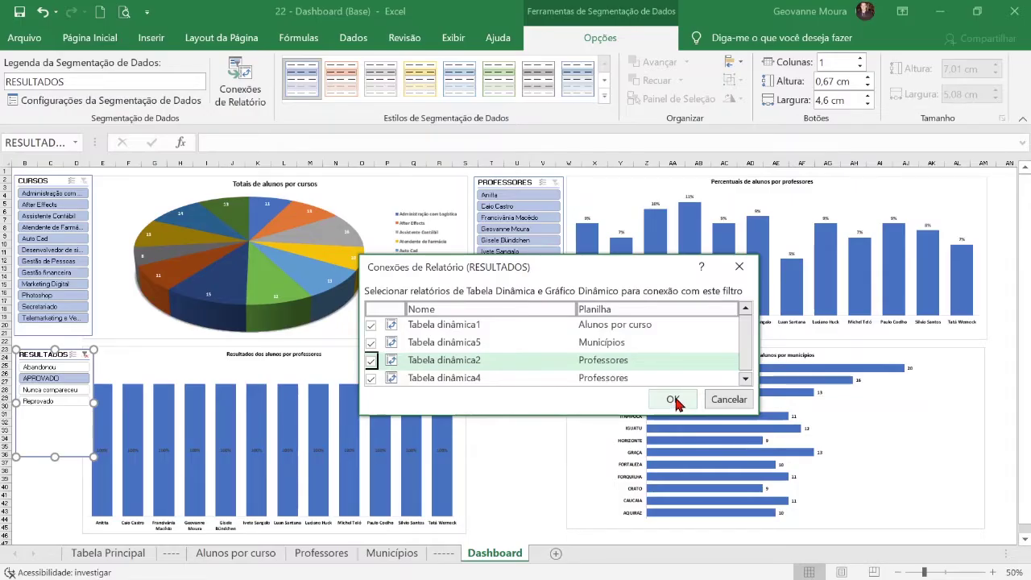
pyautogui.click(725, 417)
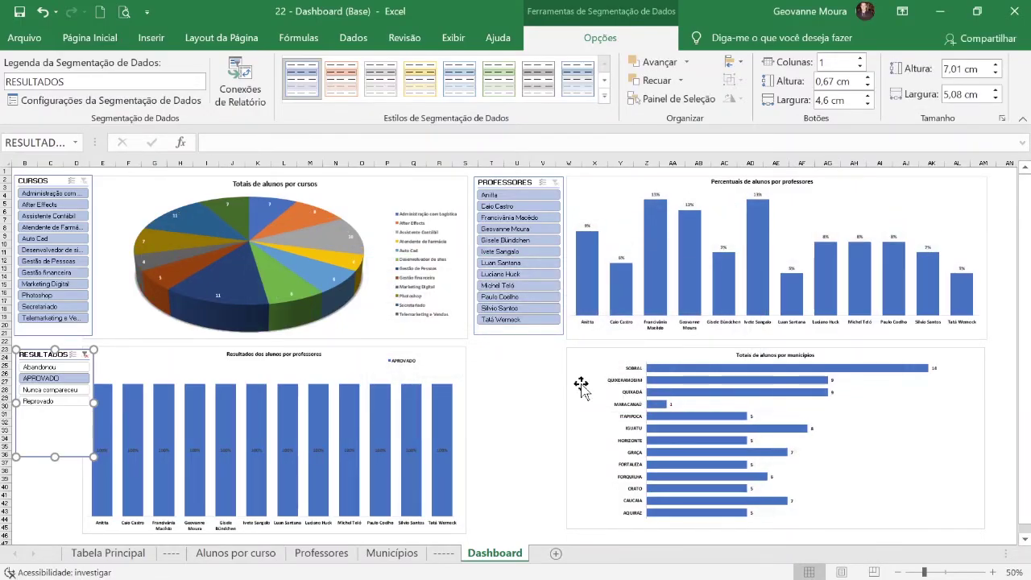
# Step: Test the RESULTADOS slicer by adding Nunca compareceu and Abandonou to the selection and excluding APROVADO, and clear the filter
pyautogui.keyDown('ctrl'); pyautogui.click(53, 393); pyautogui.keyUp('ctrl')
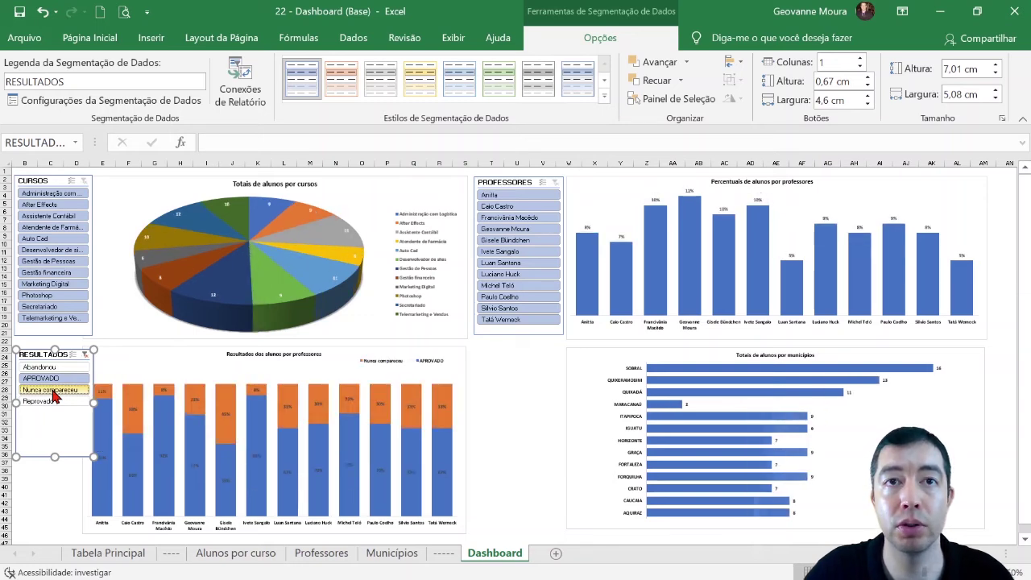
pyautogui.click(53, 372)
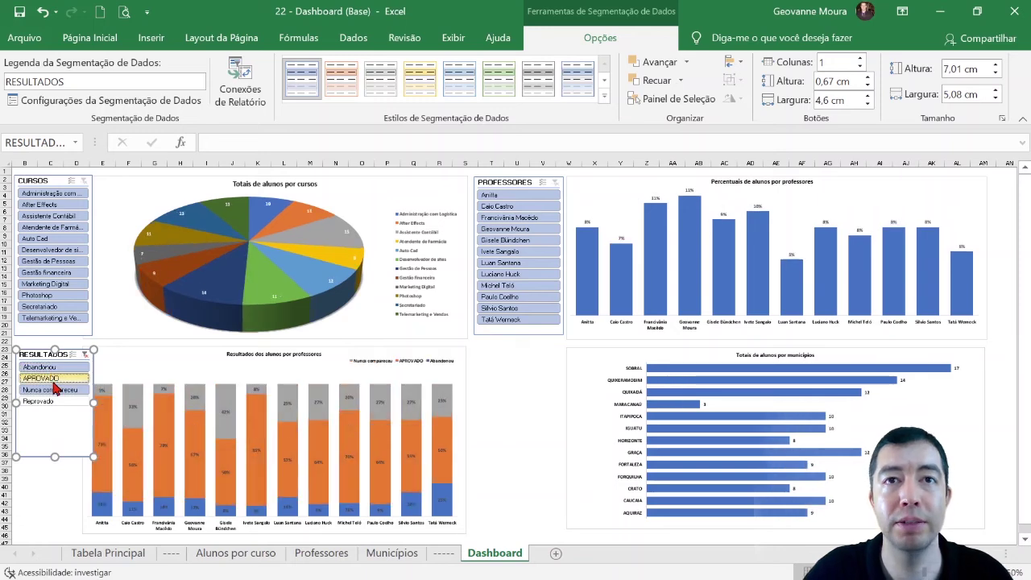
pyautogui.click(53, 380)
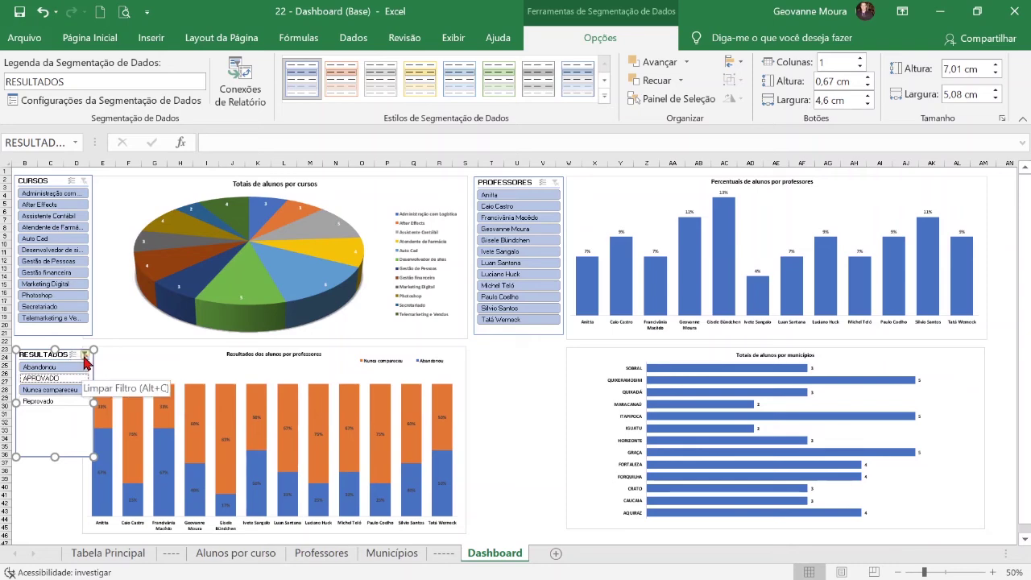
pyautogui.click(85, 357)
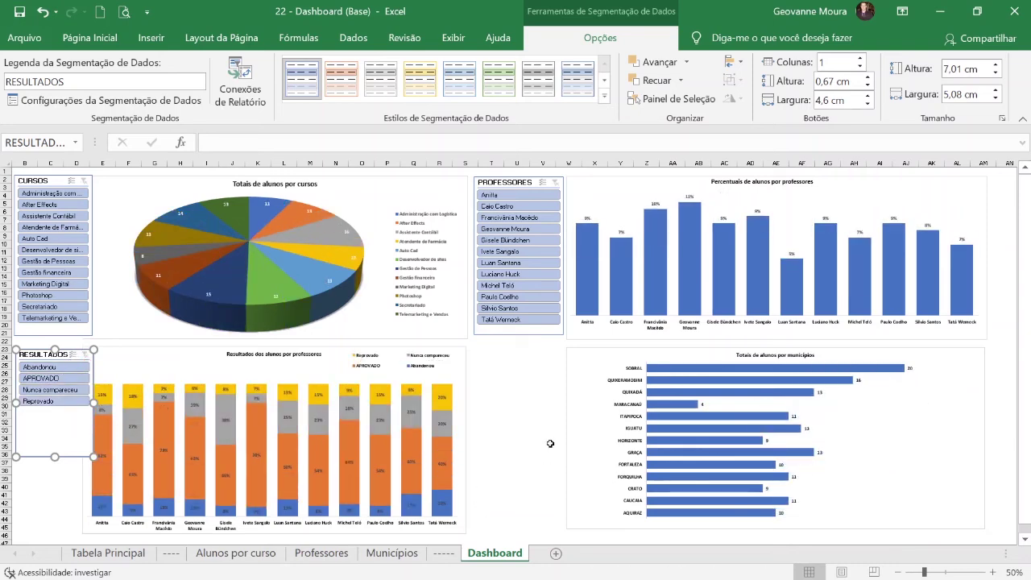
# Step: Insert a MUNICÍPIOS slicer from the Totais de alunos por municípios chart, place it below the PROFESSORES slicer and stretch it to about 11.77 cm high
pyautogui.click(668, 356)
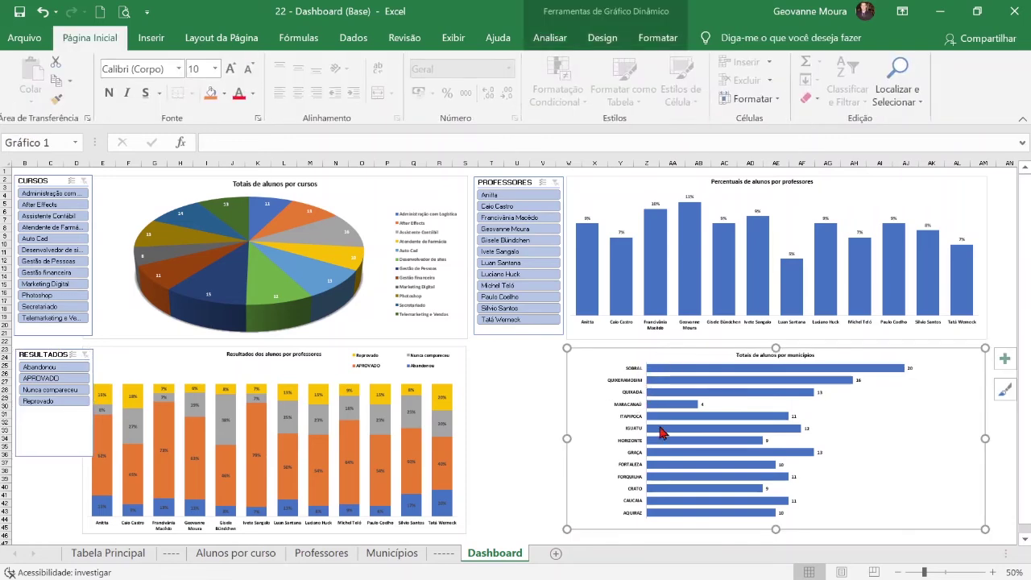
pyautogui.moveTo(697, 386)
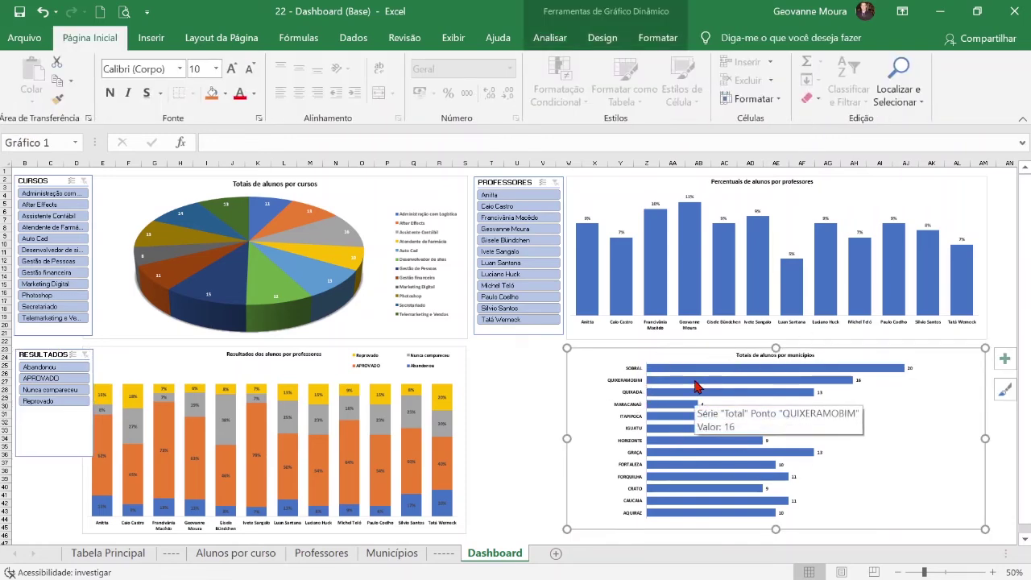
pyautogui.click(150, 38)
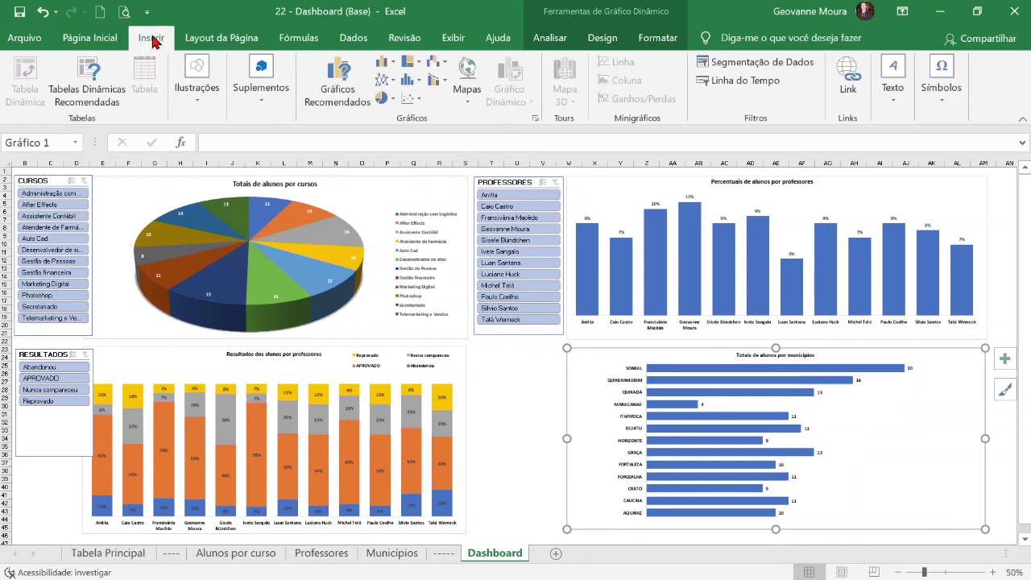
pyautogui.click(762, 63)
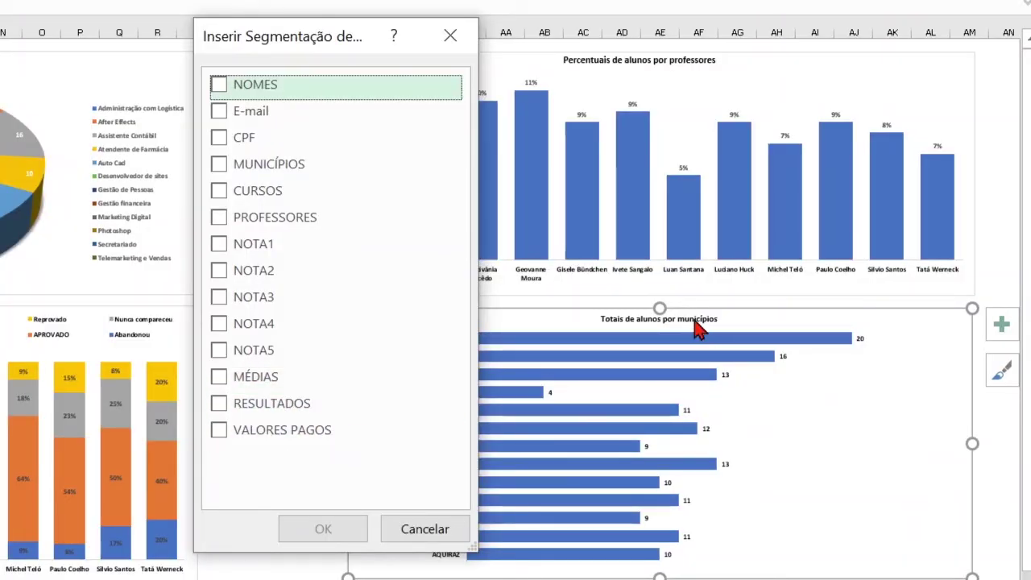
pyautogui.click(221, 165)
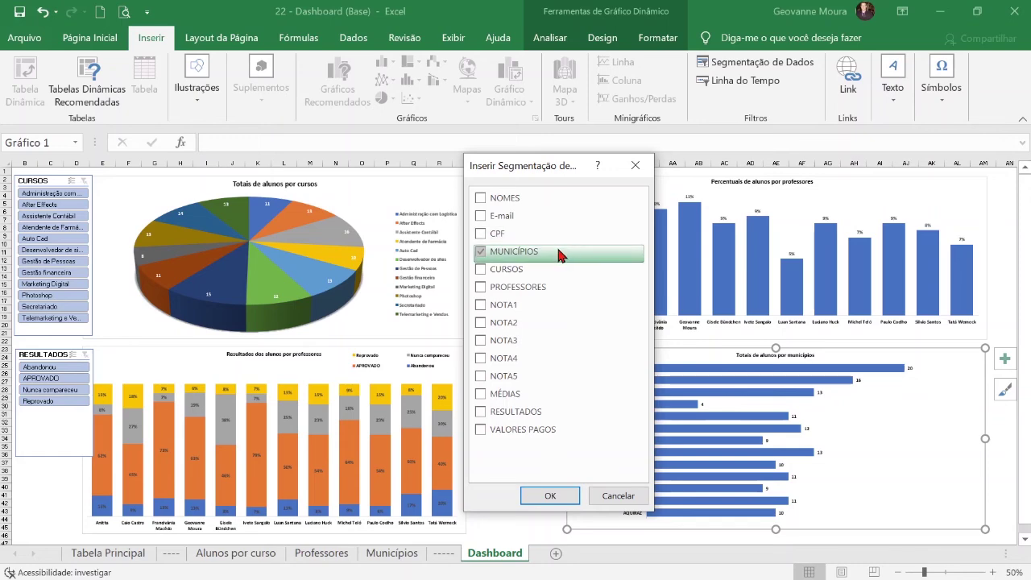
pyautogui.click(554, 497)
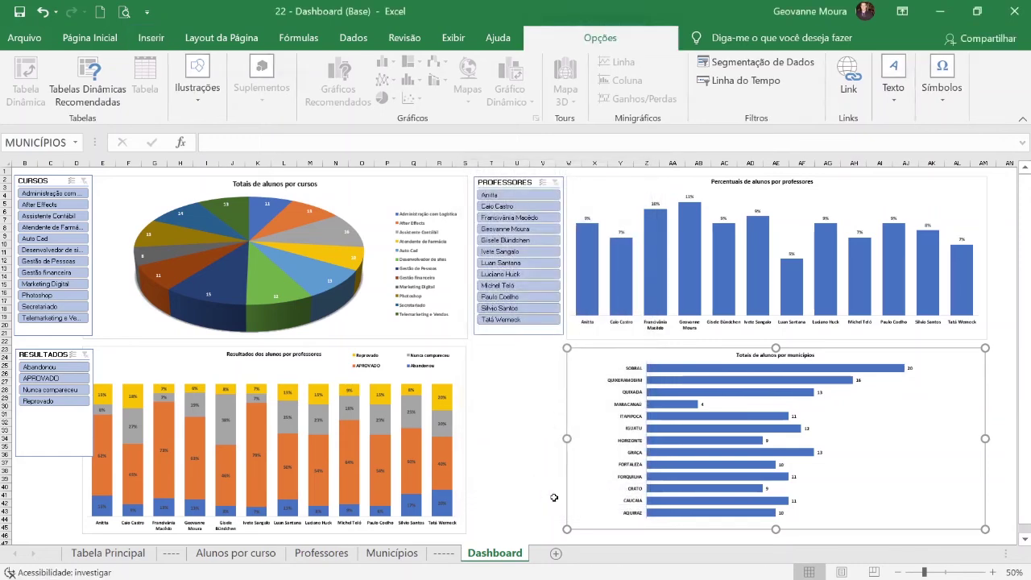
pyautogui.moveTo(509, 306); pyautogui.dragTo(500, 360)
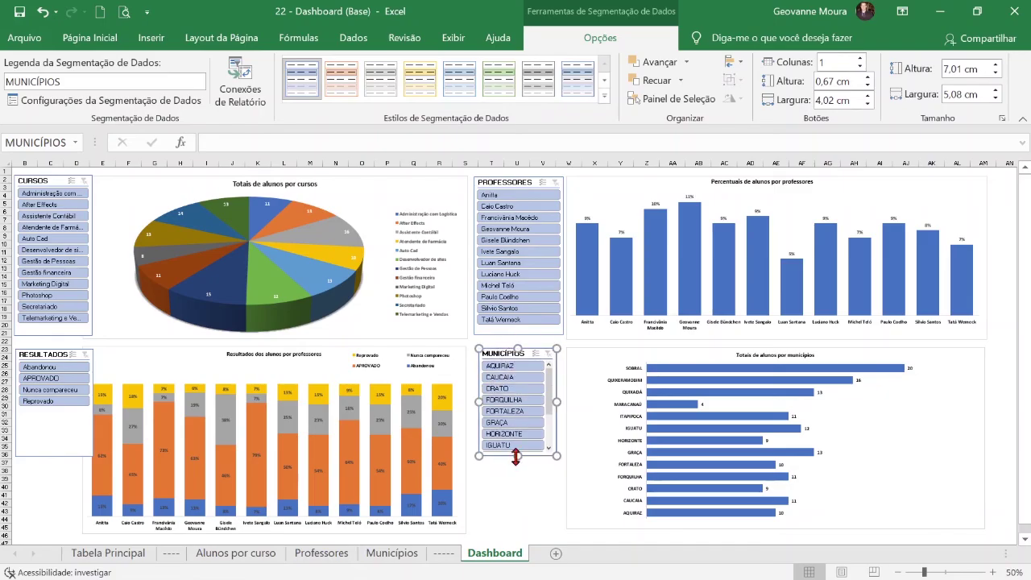
pyautogui.moveTo(515, 455); pyautogui.dragTo(529, 526)
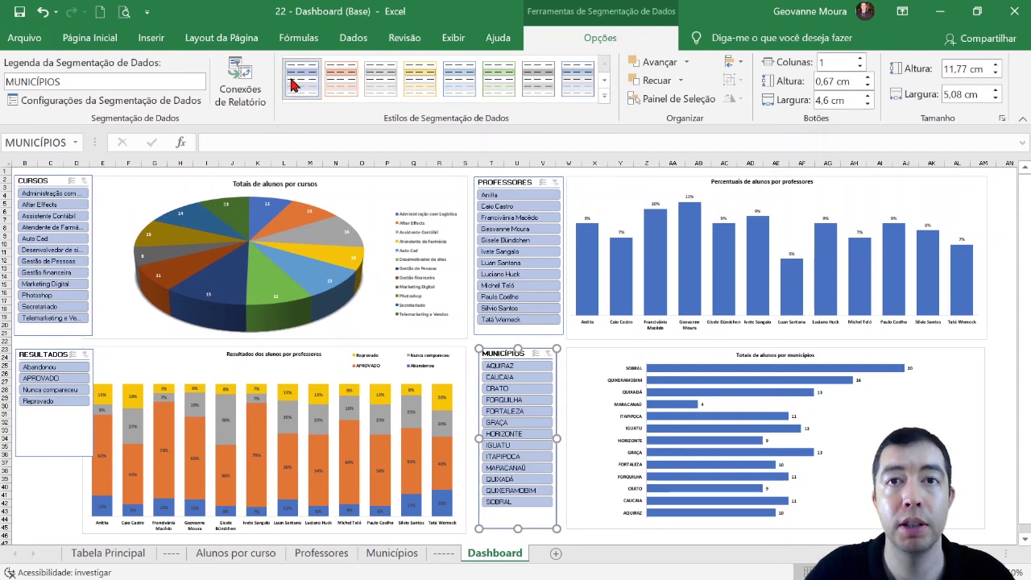
# Step: Connect the MUNICÍPIOS slicer also to Tabela dinâmica1, Tabela dinâmica2 and Tabela dinâmica4 in its report connections
pyautogui.click(247, 87)
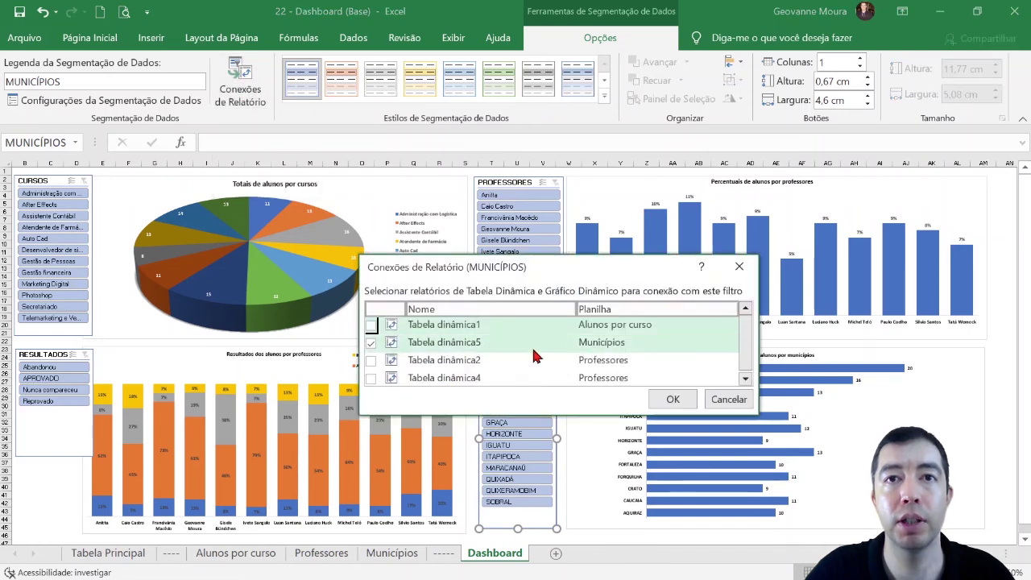
pyautogui.click(371, 325)
pyautogui.click(372, 360)
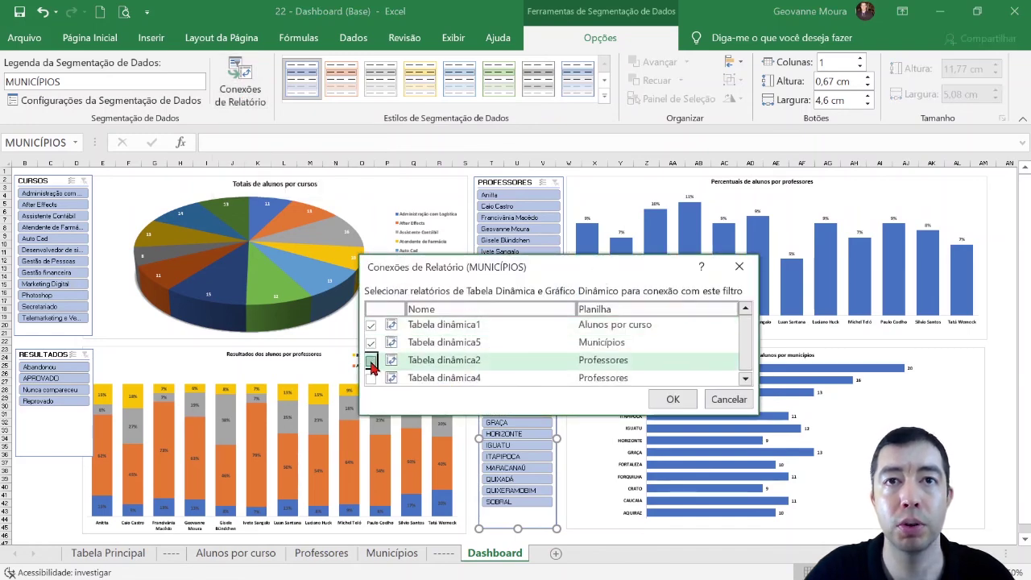
pyautogui.click(371, 378)
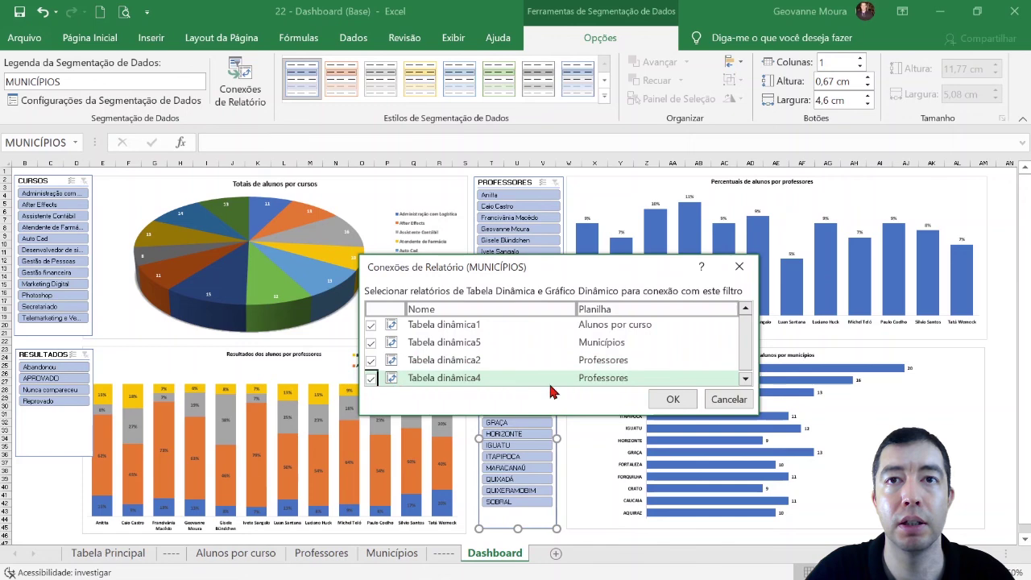
pyautogui.click(674, 400)
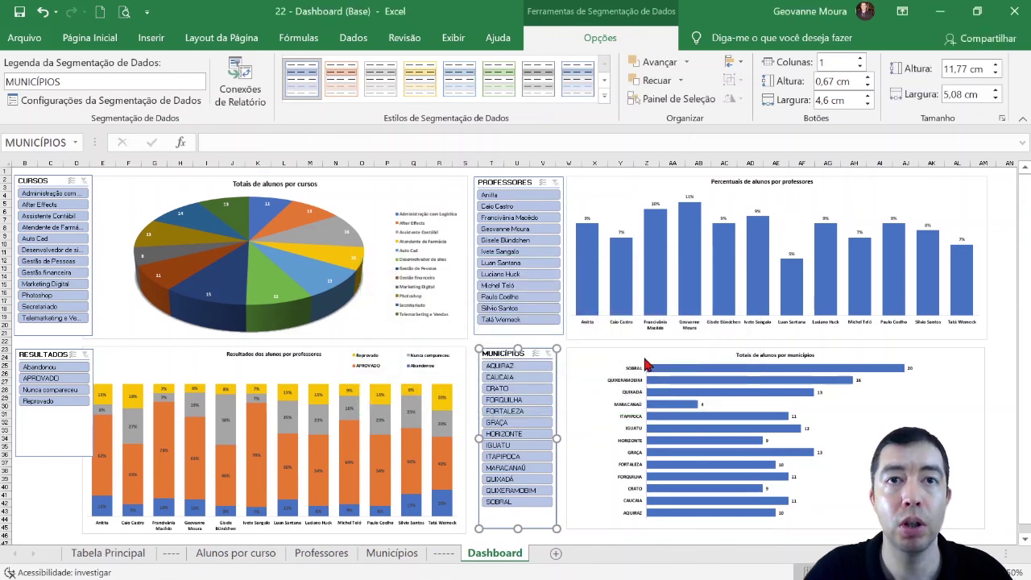
# Step: Test the MUNICÍPIOS slicer by filtering to FORQUILHA, HORIZONTE, FORTALEZA, QUIXERAMOBIM and SOBRAL together, and clear the filter
pyautogui.click(512, 400)
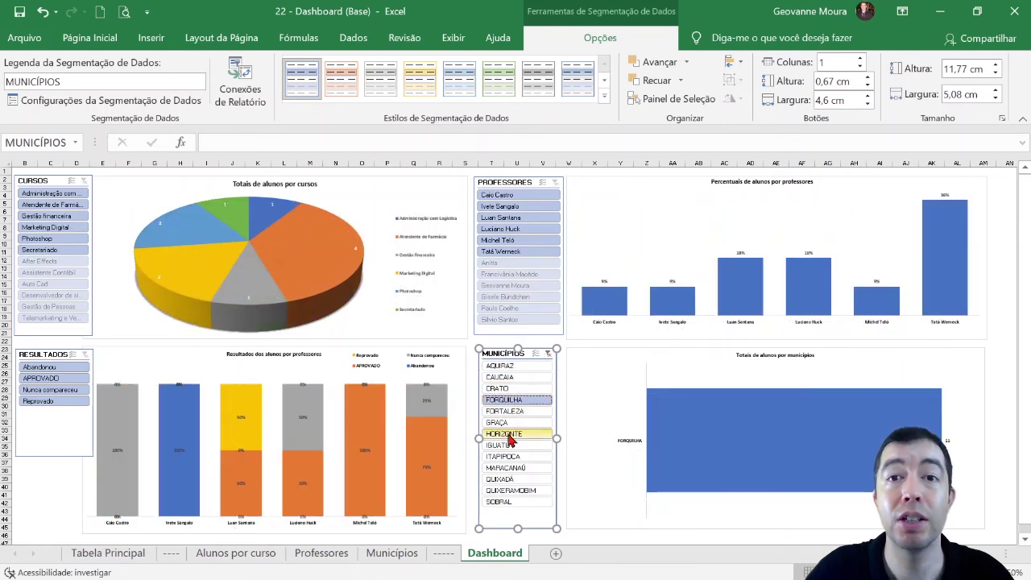
pyautogui.keyDown('ctrl'); pyautogui.click(506, 434); pyautogui.keyUp('ctrl')
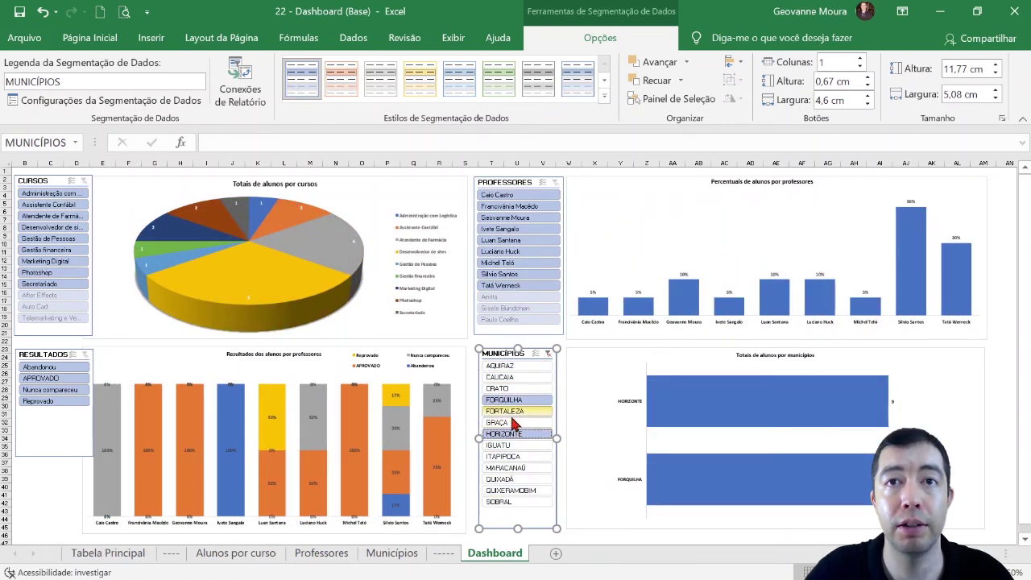
pyautogui.keyDown('ctrl'); pyautogui.click(512, 412); pyautogui.keyUp('ctrl')
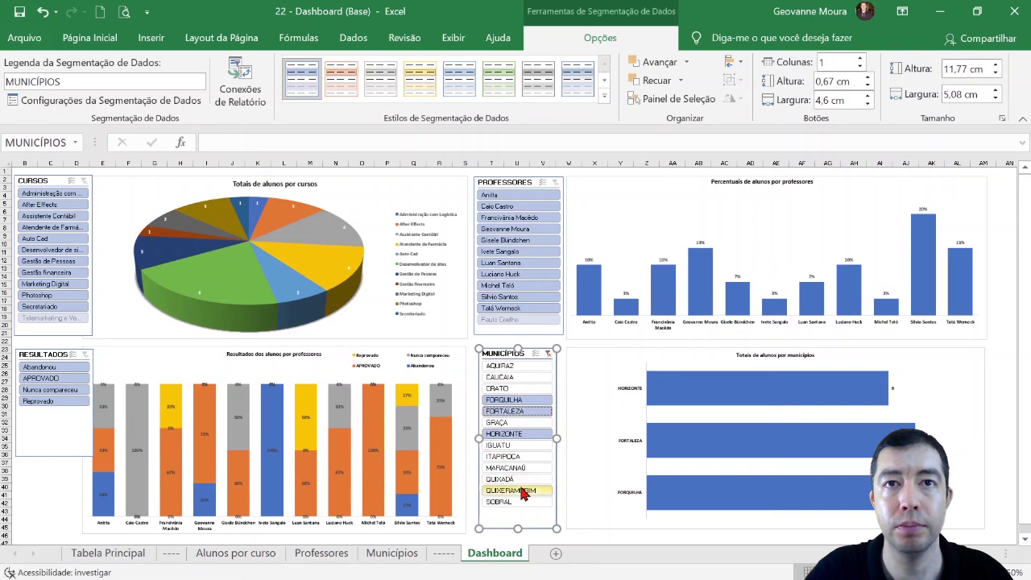
pyautogui.keyDown('ctrl'); pyautogui.click(520, 491); pyautogui.keyUp('ctrl')
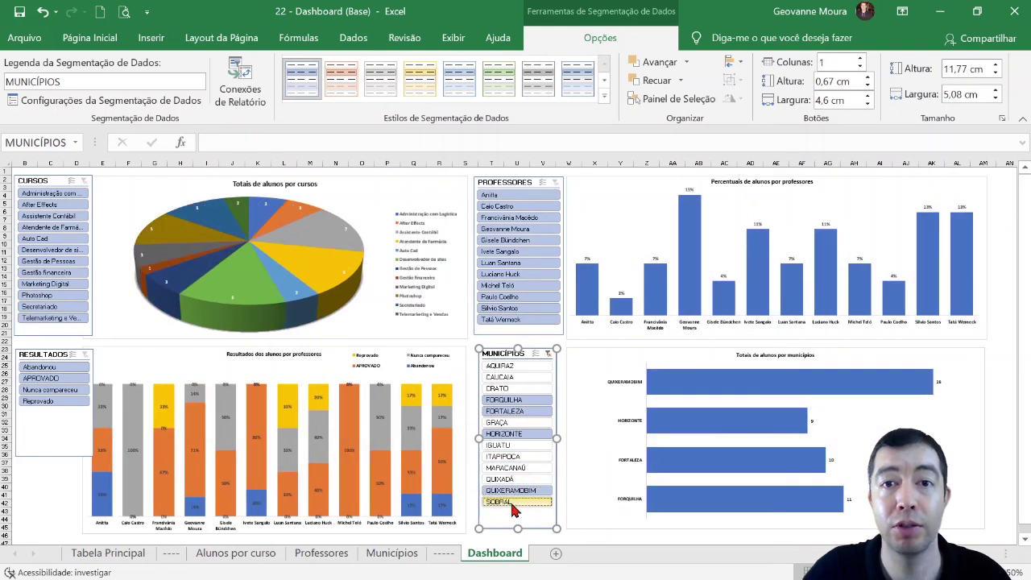
pyautogui.keyDown('ctrl'); pyautogui.click(515, 504); pyautogui.keyUp('ctrl')
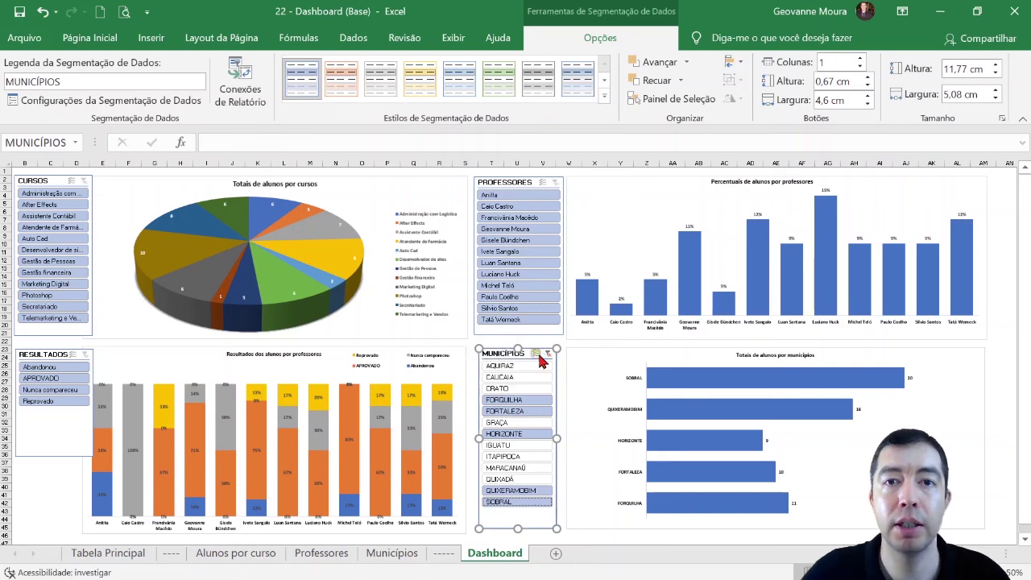
pyautogui.click(548, 356)
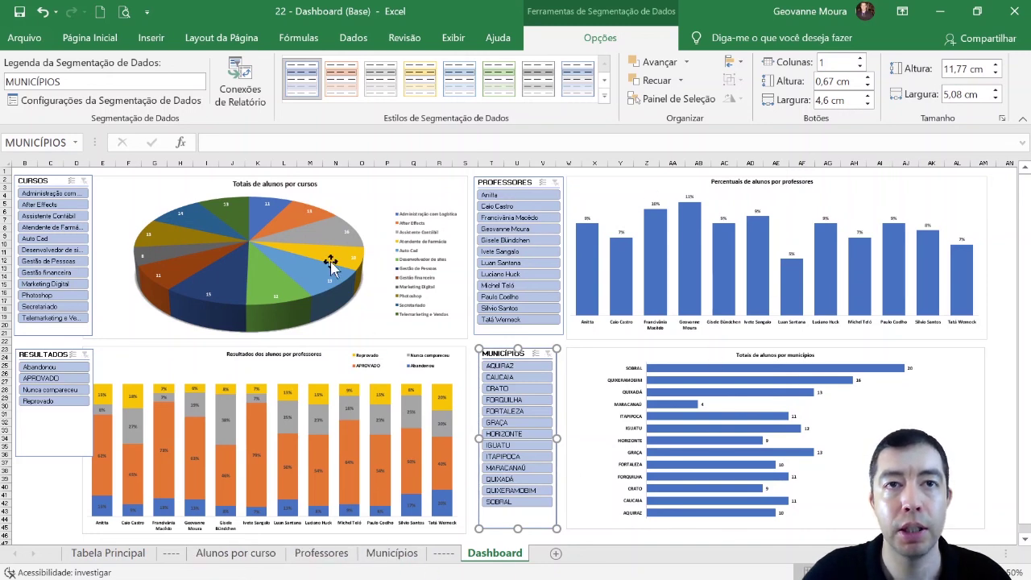
pyautogui.moveTo(331, 265)
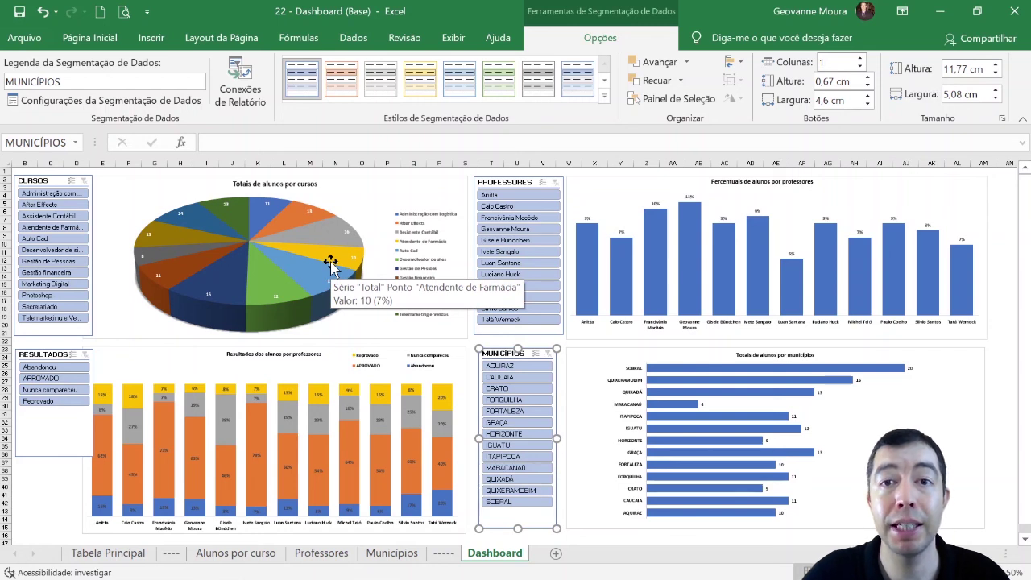